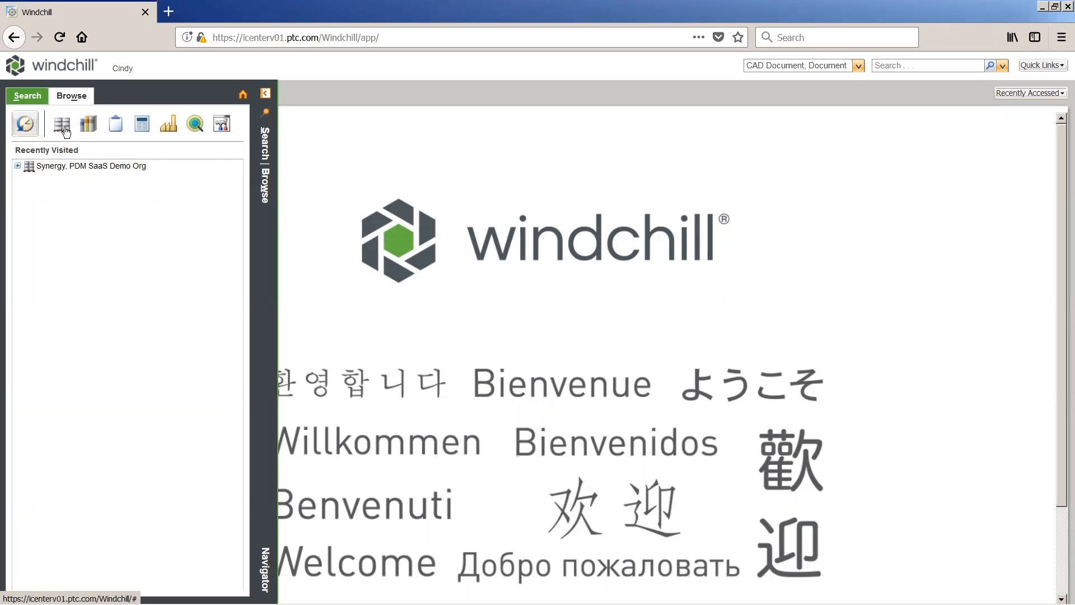
# Step: Open the team page of the Synergy product to view its roles and members
pyautogui.click(65, 130)
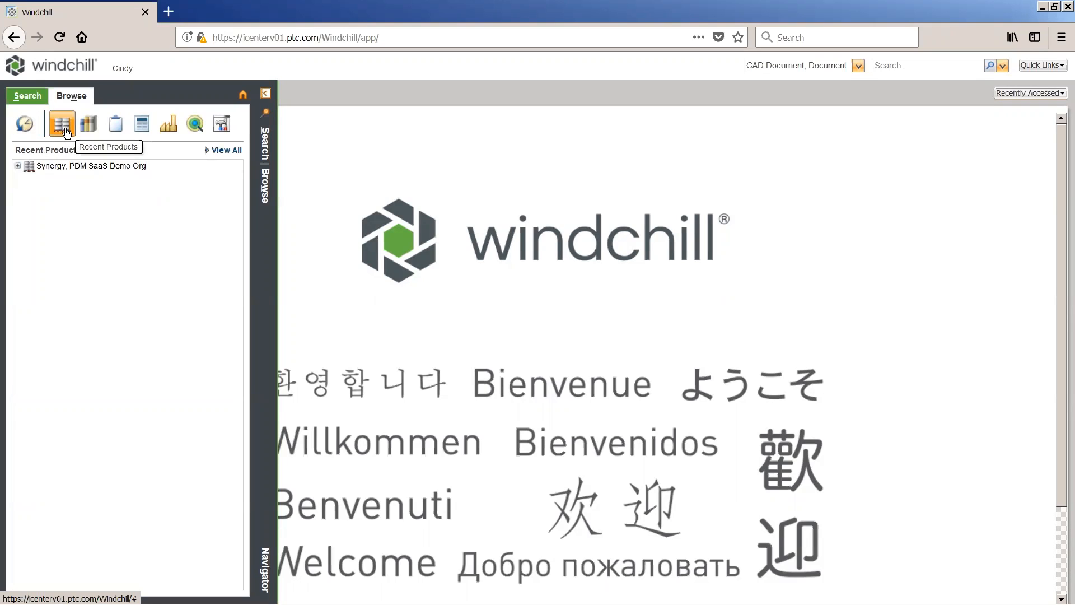
pyautogui.click(140, 167)
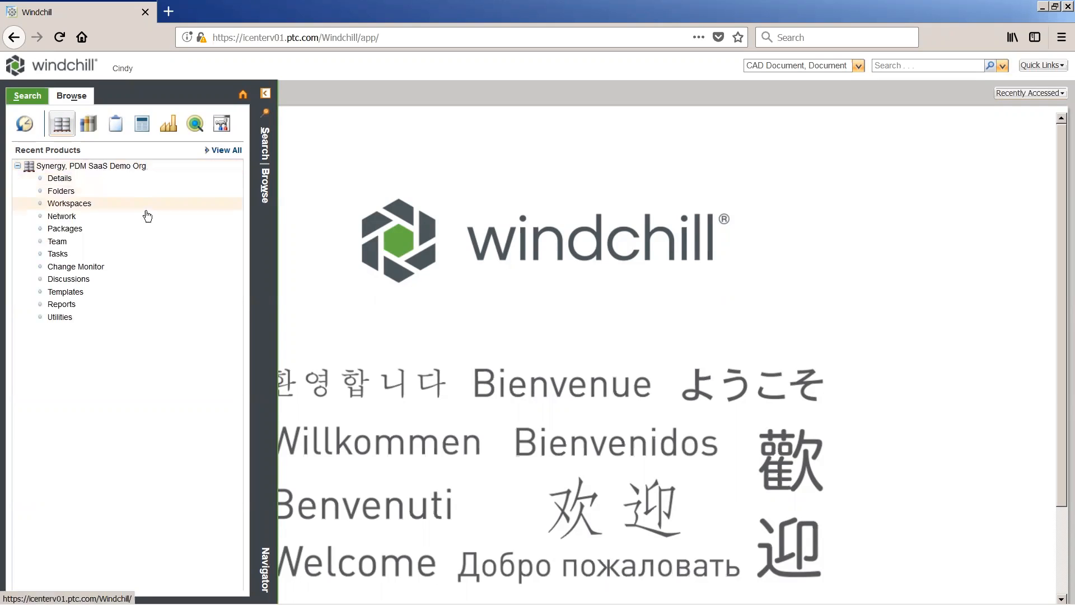
pyautogui.click(147, 243)
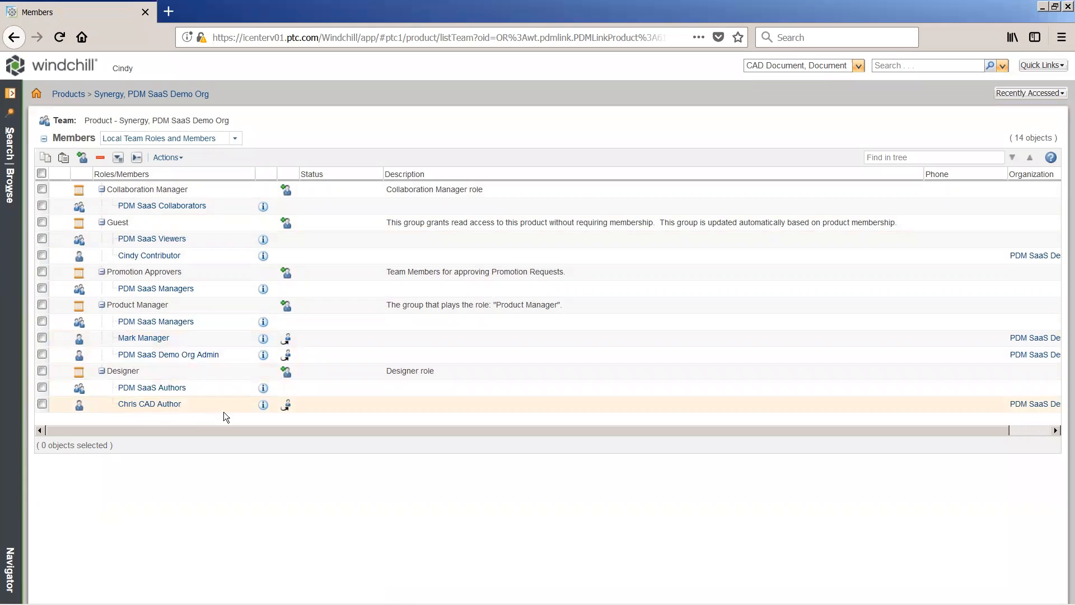
# Step: Open the Synergy product's folders and review the access control permissions of the CAD Data folder without changing them
pyautogui.click(9, 197)
pyautogui.click(90, 195)
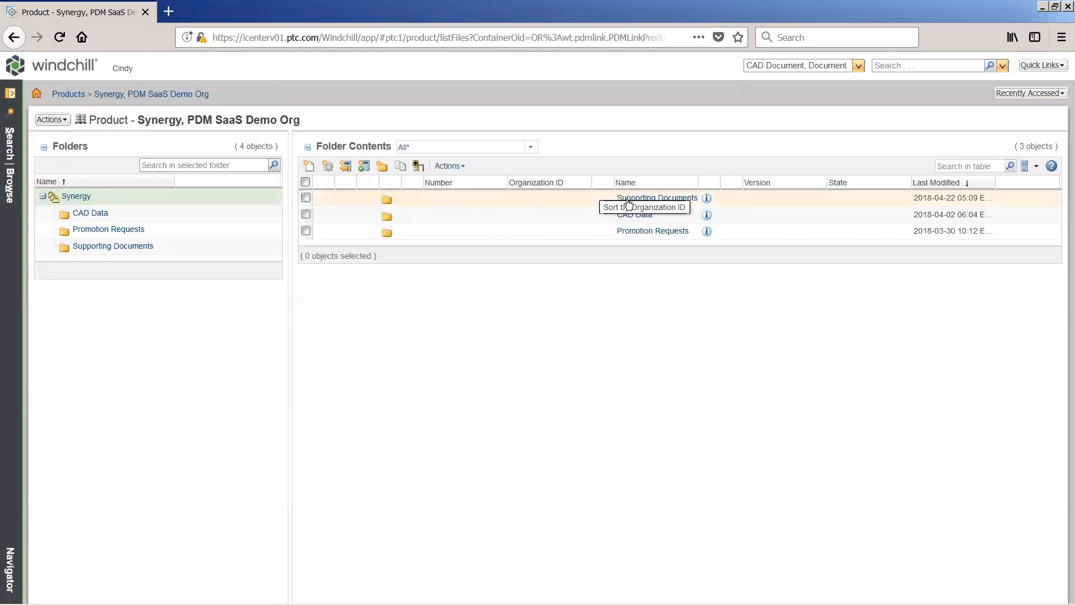
pyautogui.rightClick(651, 222)
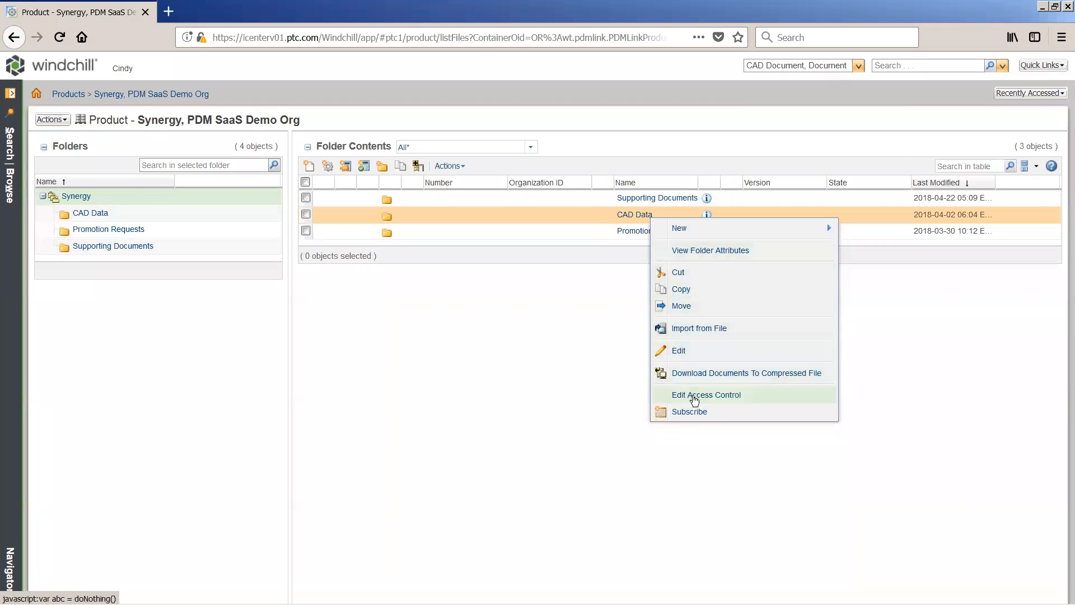
pyautogui.click(693, 396)
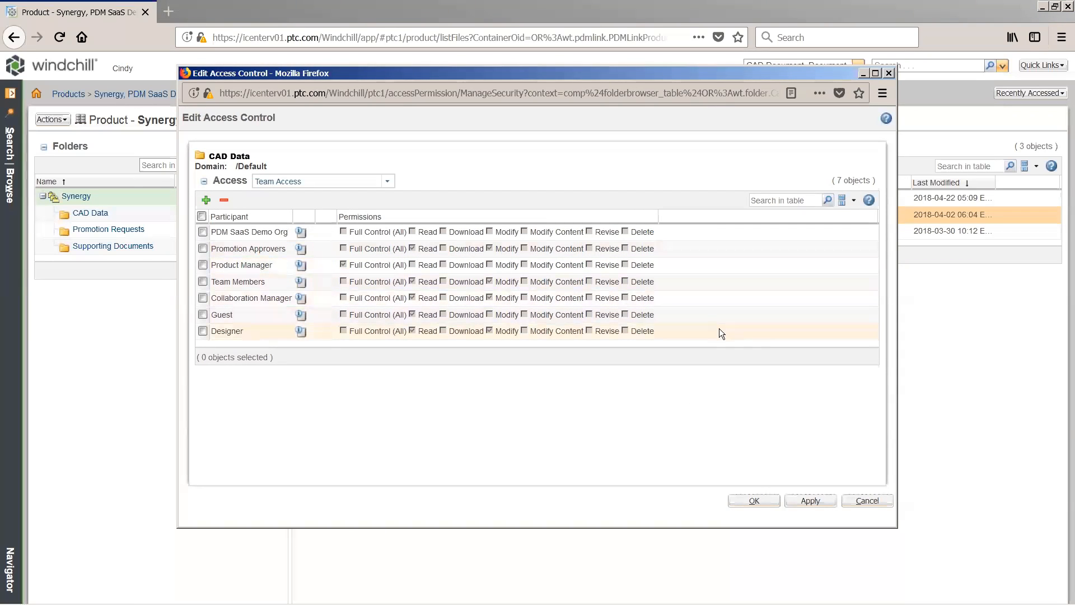
pyautogui.click(890, 501)
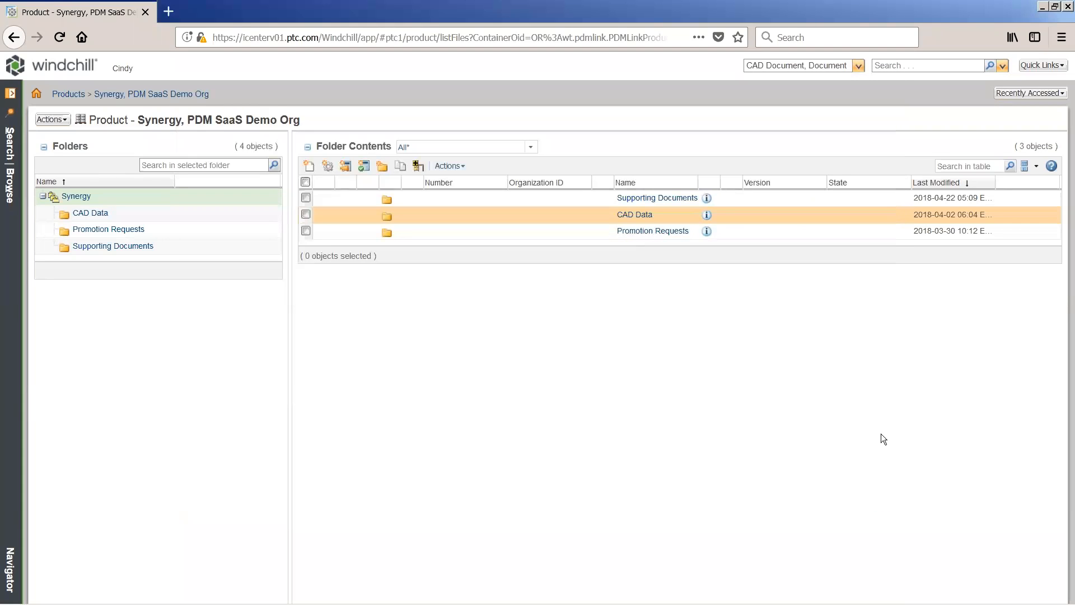
# Step: Limit the global search to the CAD Document type and search for 297
pyautogui.click(857, 66)
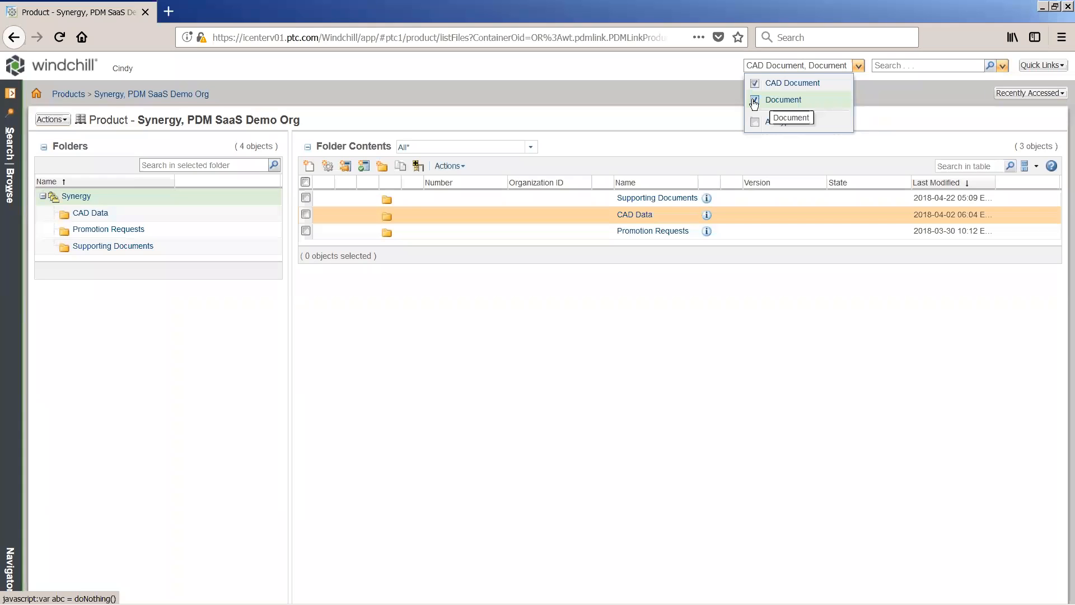
pyautogui.click(754, 100)
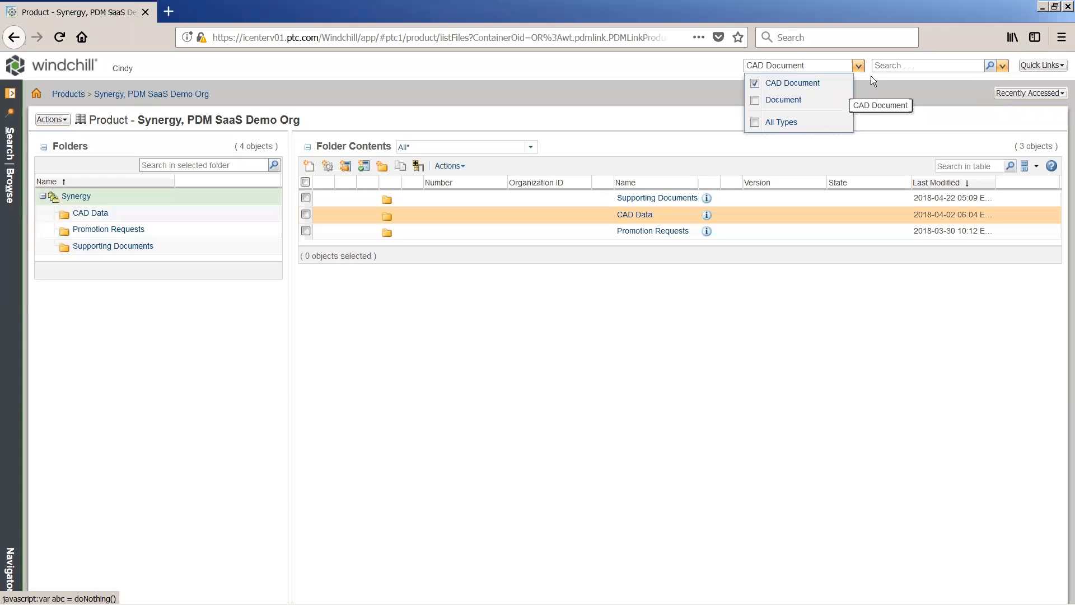
pyautogui.click(910, 67)
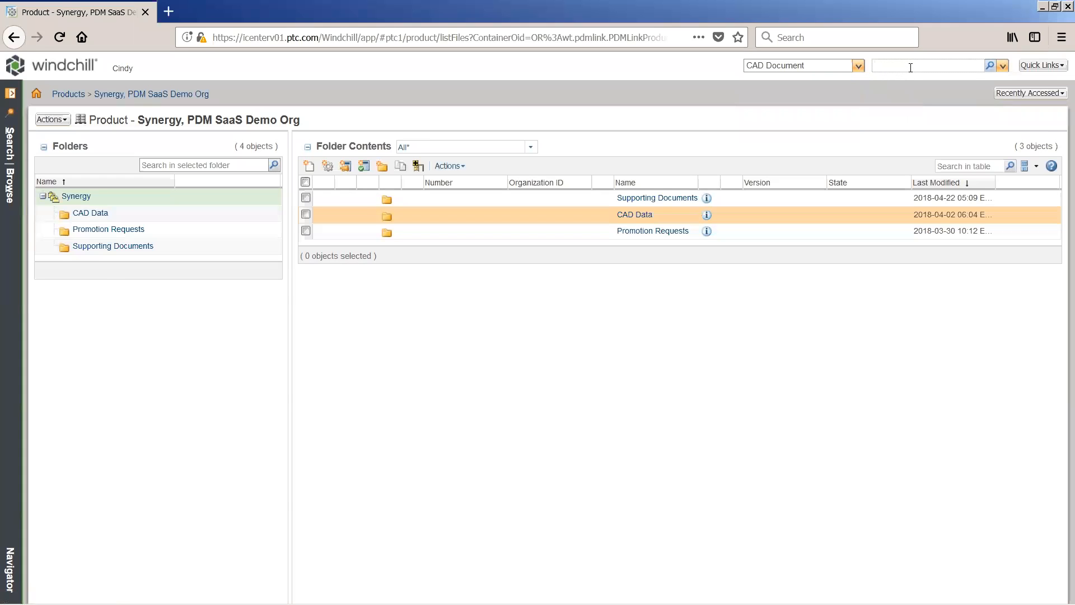
pyautogui.write('297*')
pyautogui.click(990, 65)
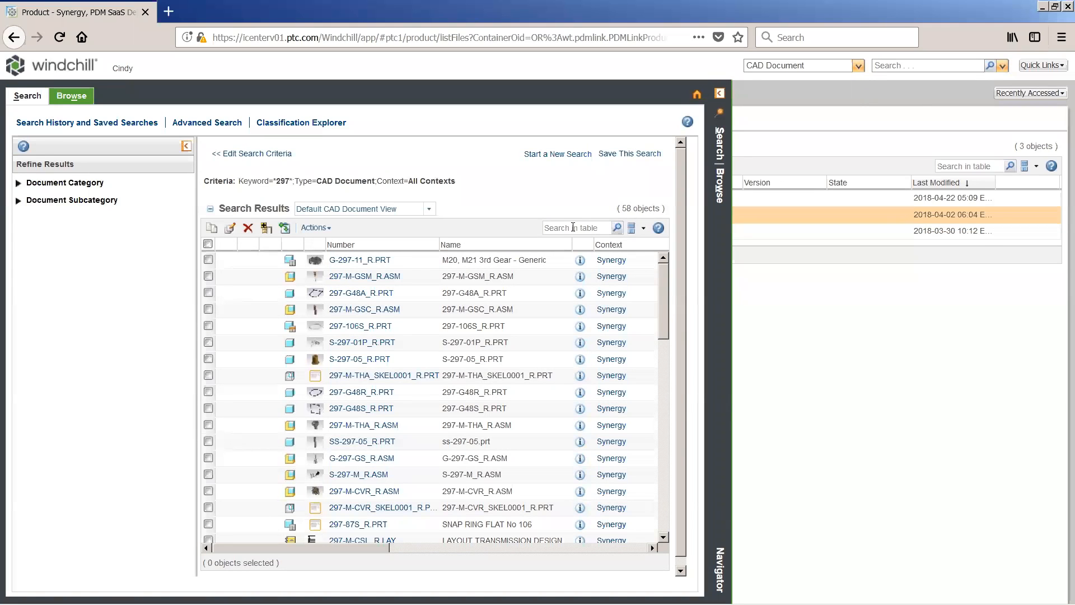
# Step: Narrow the search results table to 76 and inspect part 297-76_R.PRT by rotating its 3D preview
pyautogui.click(573, 227)
pyautogui.write('76')
pyautogui.click(617, 227)
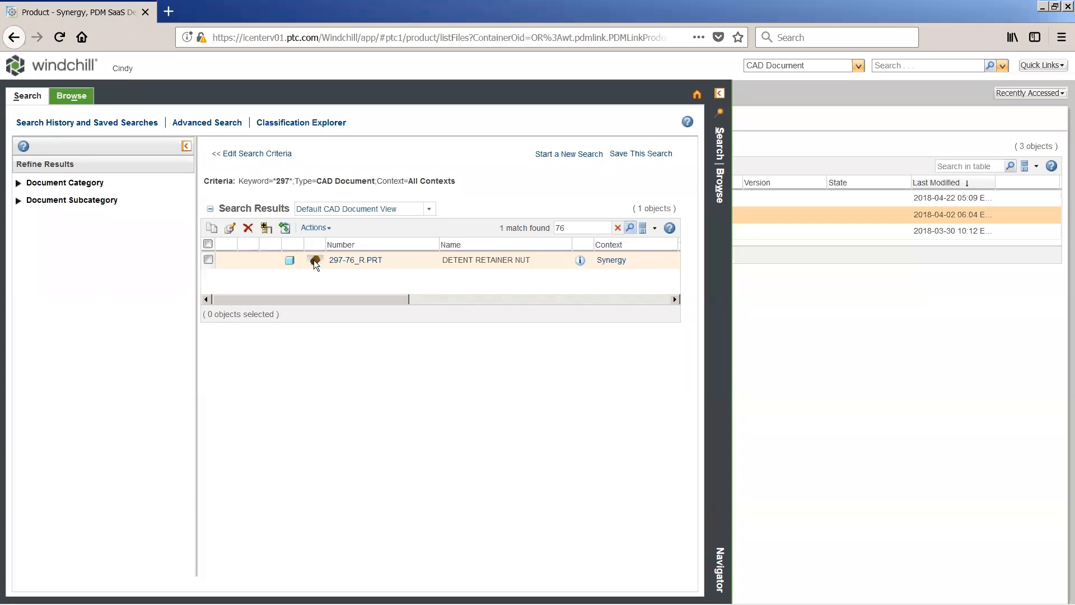
pyautogui.click(315, 261)
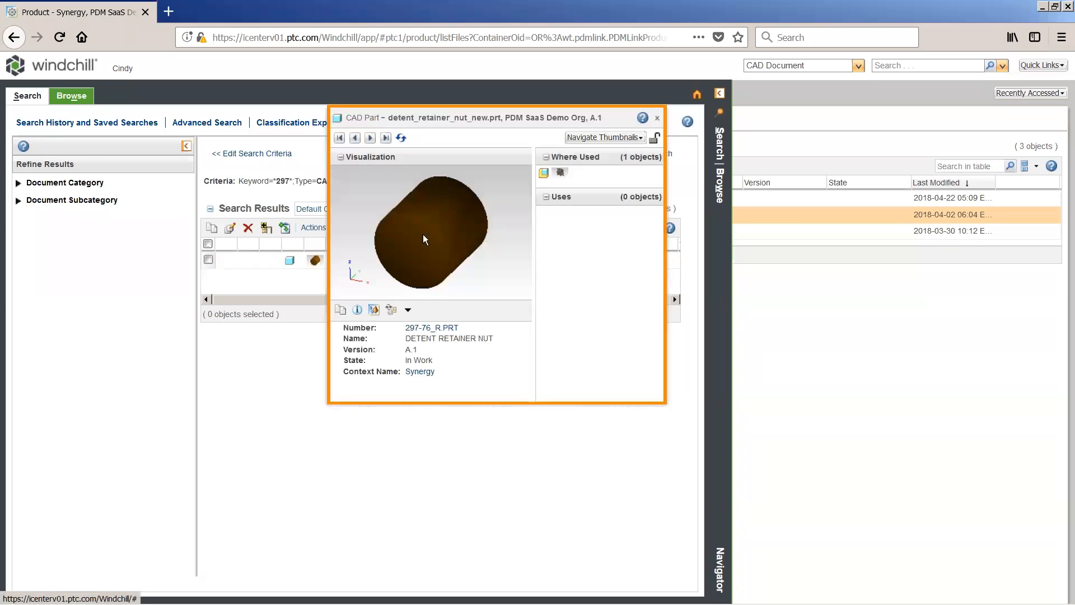
pyautogui.moveTo(381, 227); pyautogui.dragTo(395, 254)
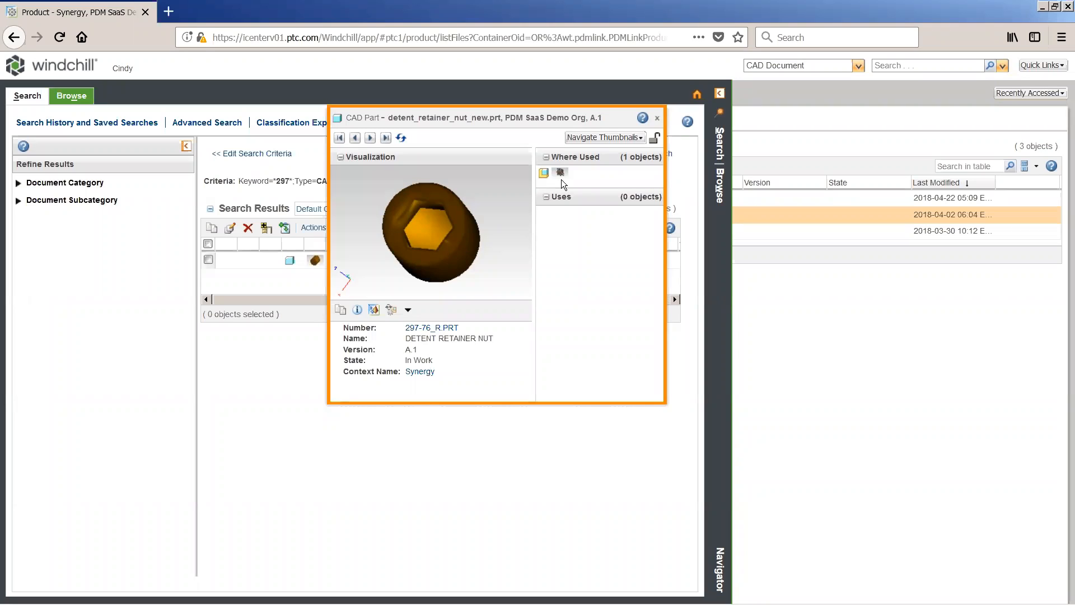
# Step: Follow the where-used links through m_series_cvr.asm to m_series_transmission.asm and open that assembly's information page
pyautogui.click(560, 173)
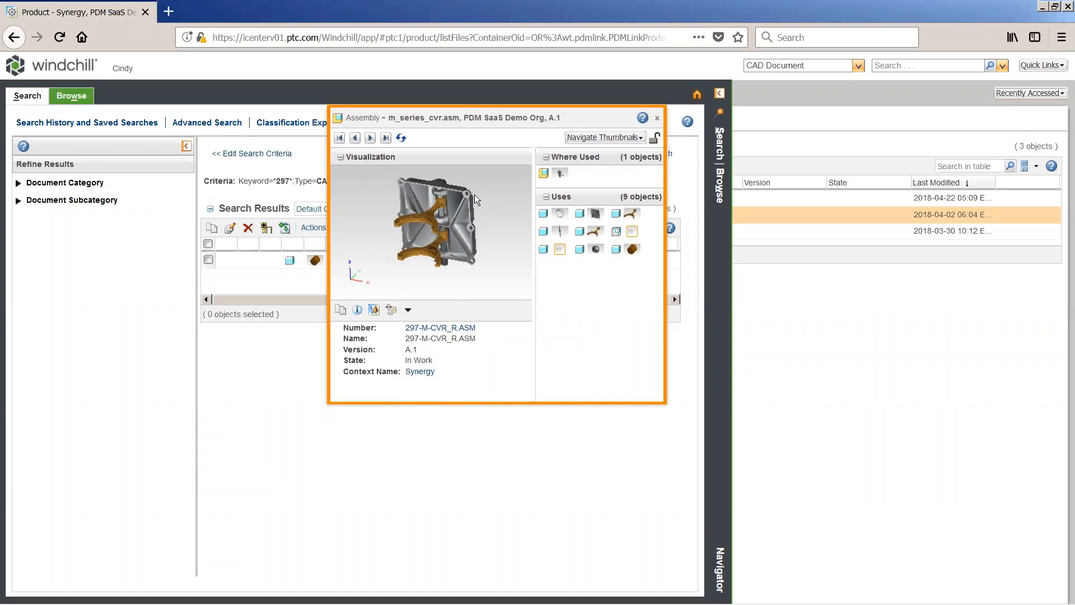
pyautogui.moveTo(476, 200); pyautogui.dragTo(458, 220)
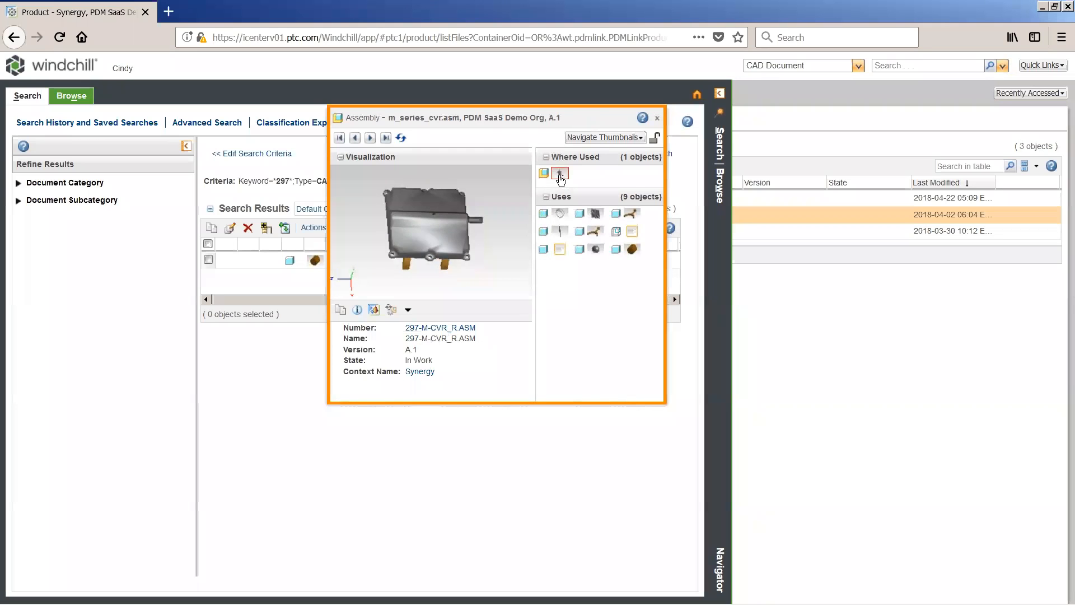
pyautogui.click(559, 173)
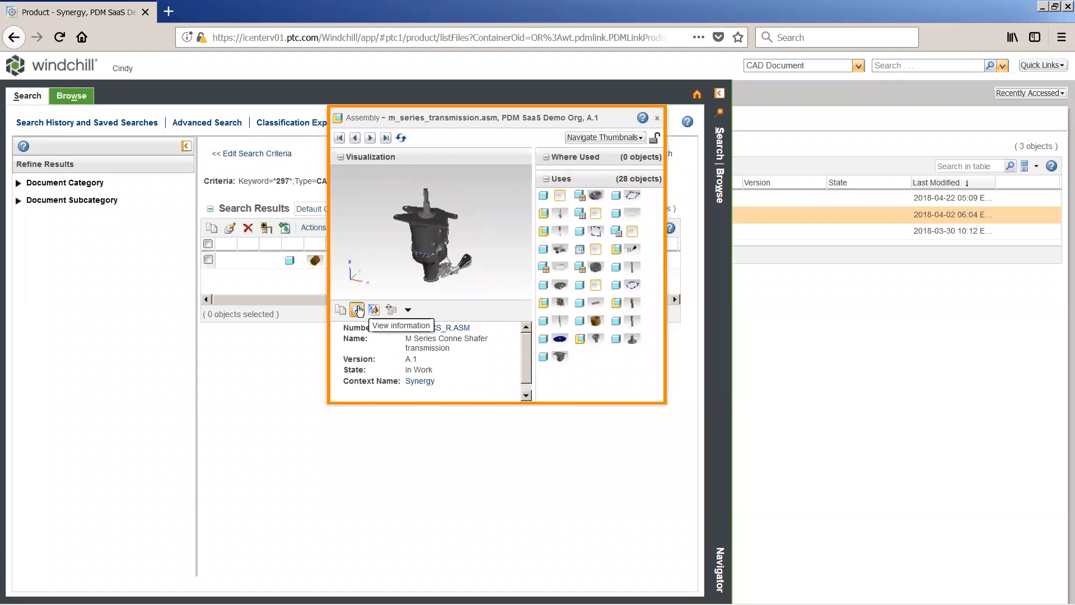
pyautogui.click(358, 310)
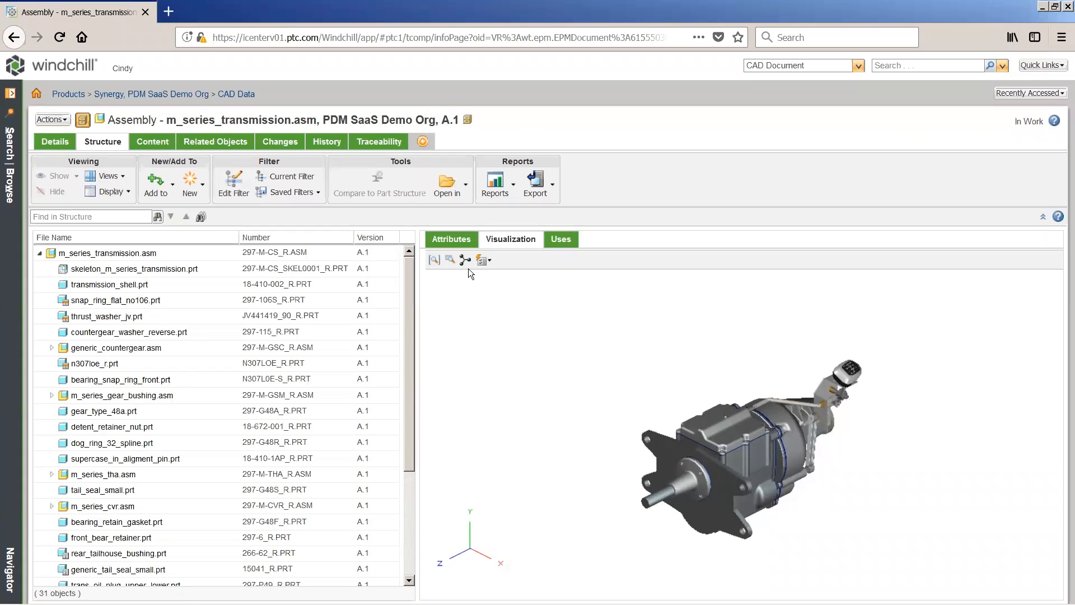
# Step: Enable automatic selection both from structure to visualization and from visualization to structure
pyautogui.click(488, 262)
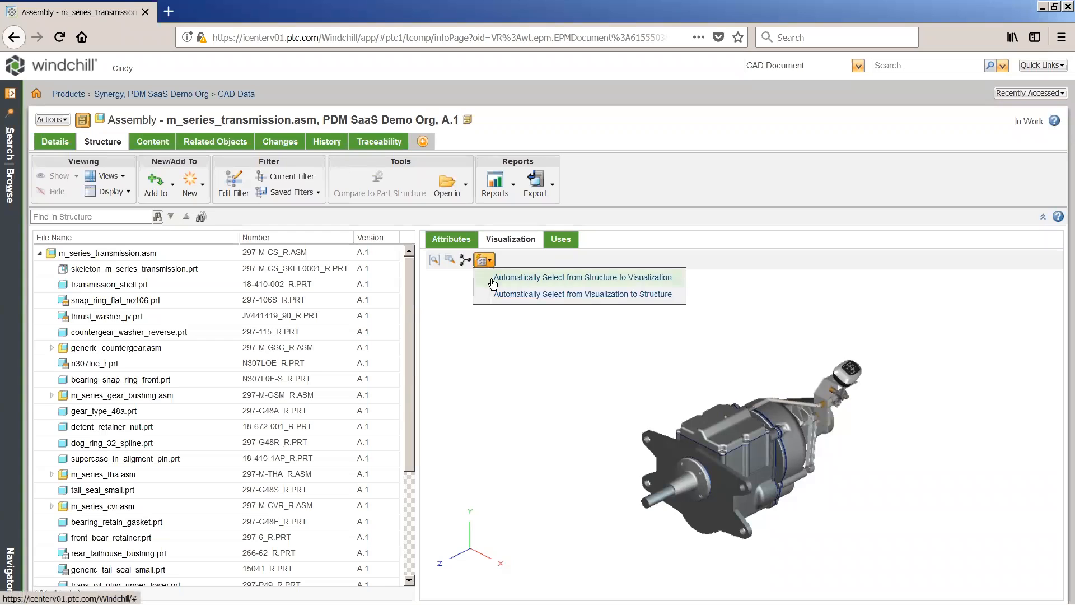
pyautogui.click(582, 277)
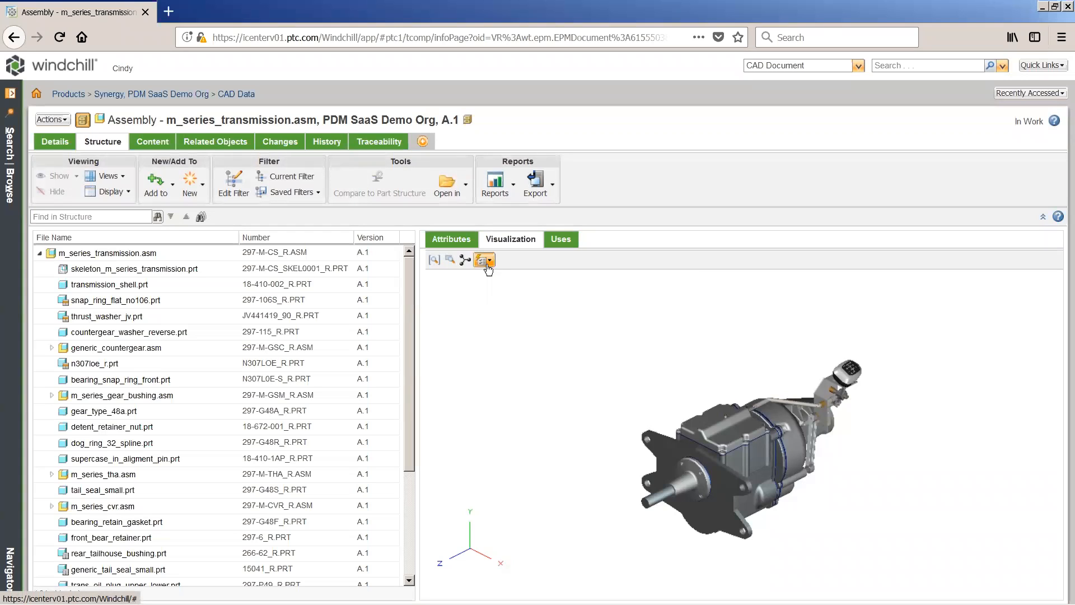
pyautogui.click(486, 264)
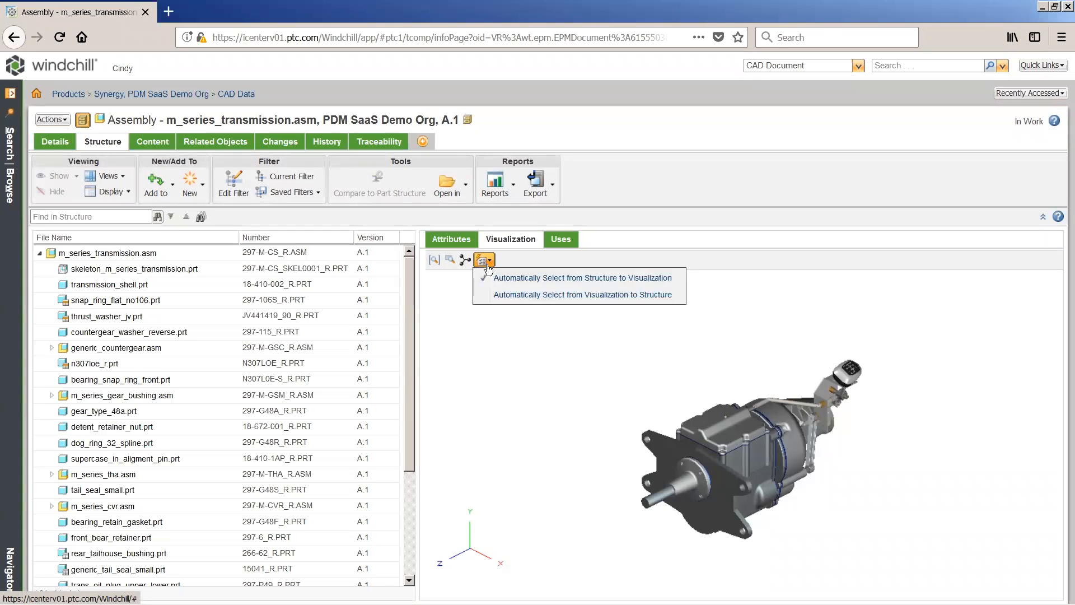
pyautogui.click(492, 294)
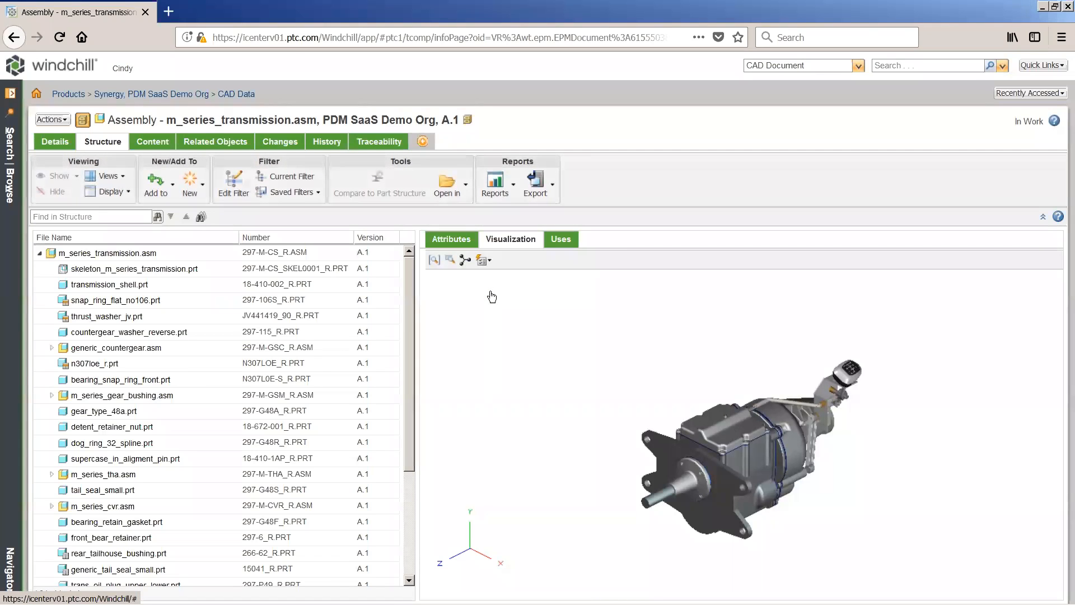
# Step: Highlight m_series_gear_bushing.asm, m_series_cvr.asm and g297-gs_gear_generic.asm from the structure, and select the lube cap in the 3D model
pyautogui.click(184, 396)
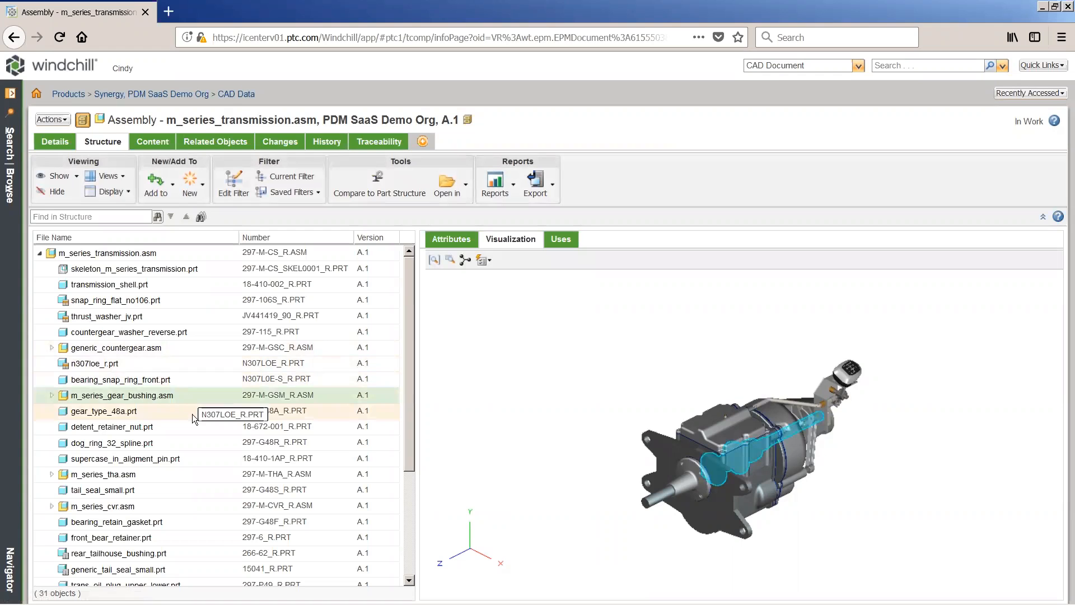
pyautogui.click(189, 506)
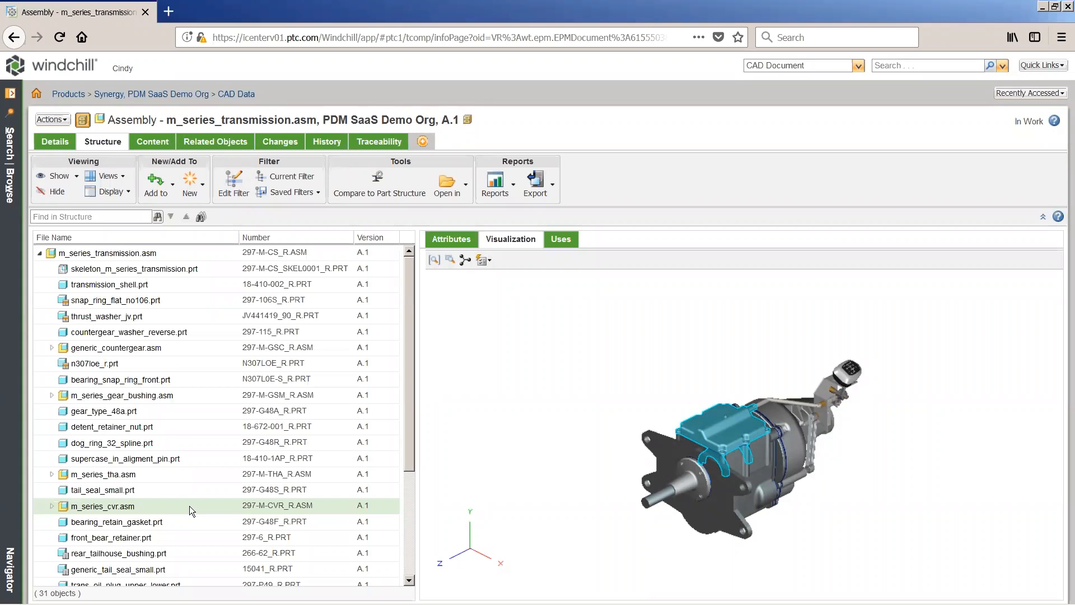
pyautogui.scroll(-5, 189, 506)
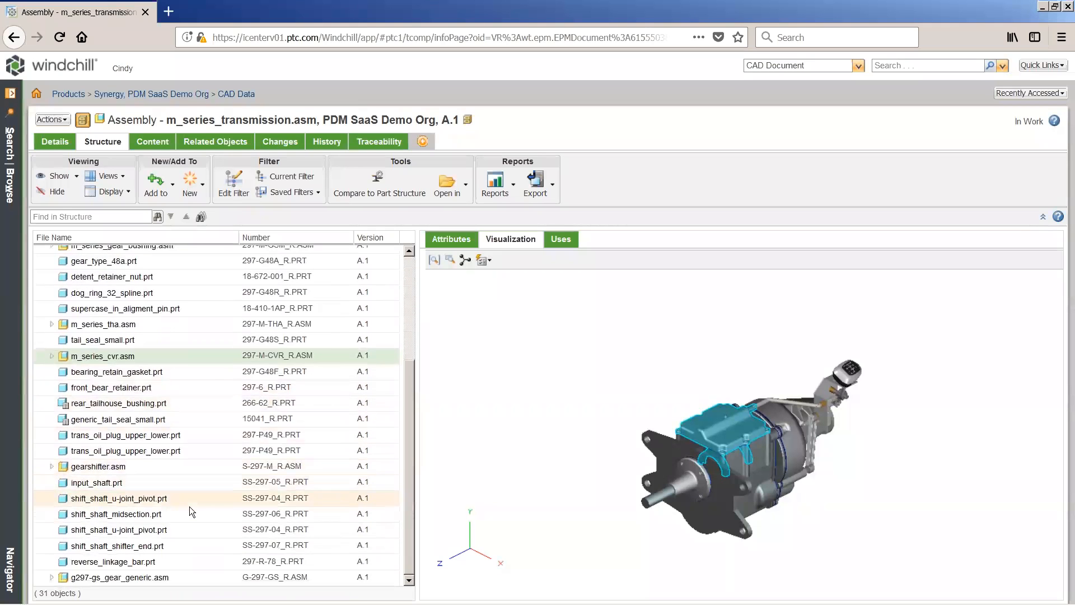
pyautogui.click(187, 576)
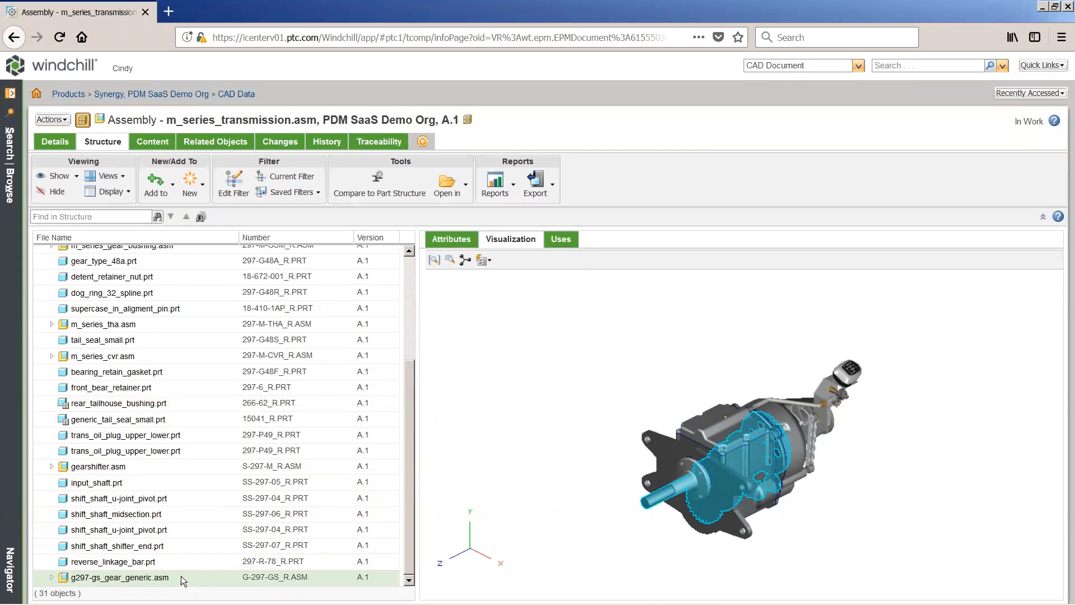
pyautogui.click(722, 431)
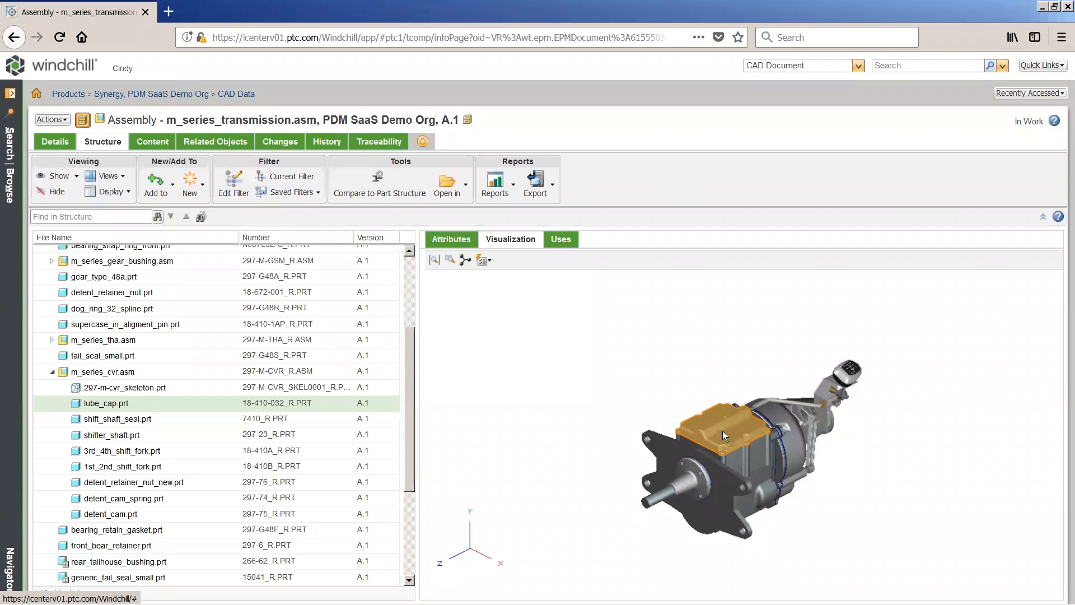
# Step: Export the transmission assembly's structure list to an XLS report and open it in Microsoft Excel
pyautogui.click(536, 192)
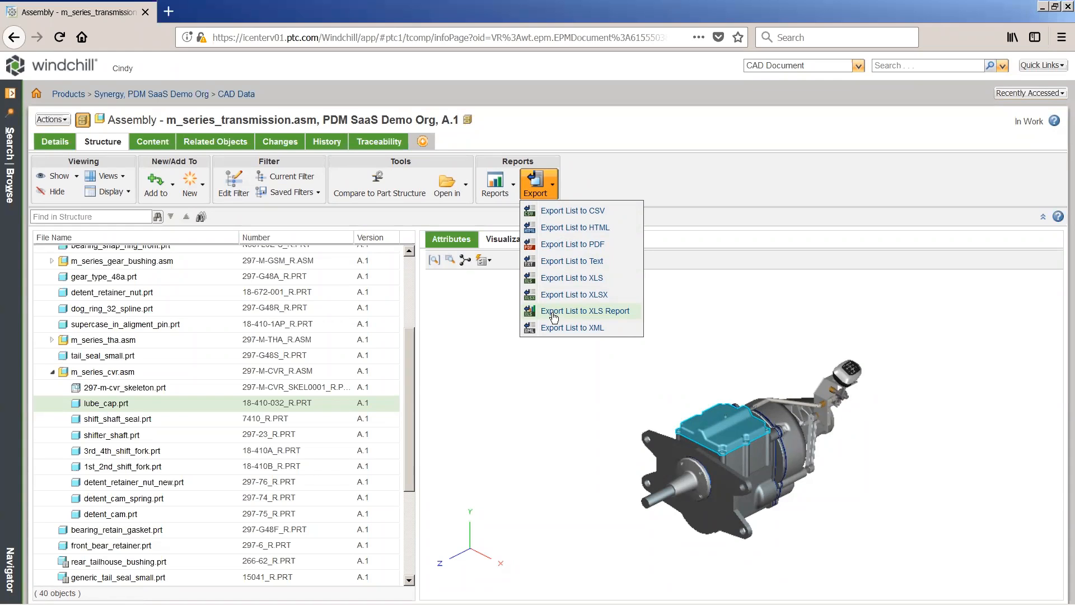
pyautogui.click(553, 313)
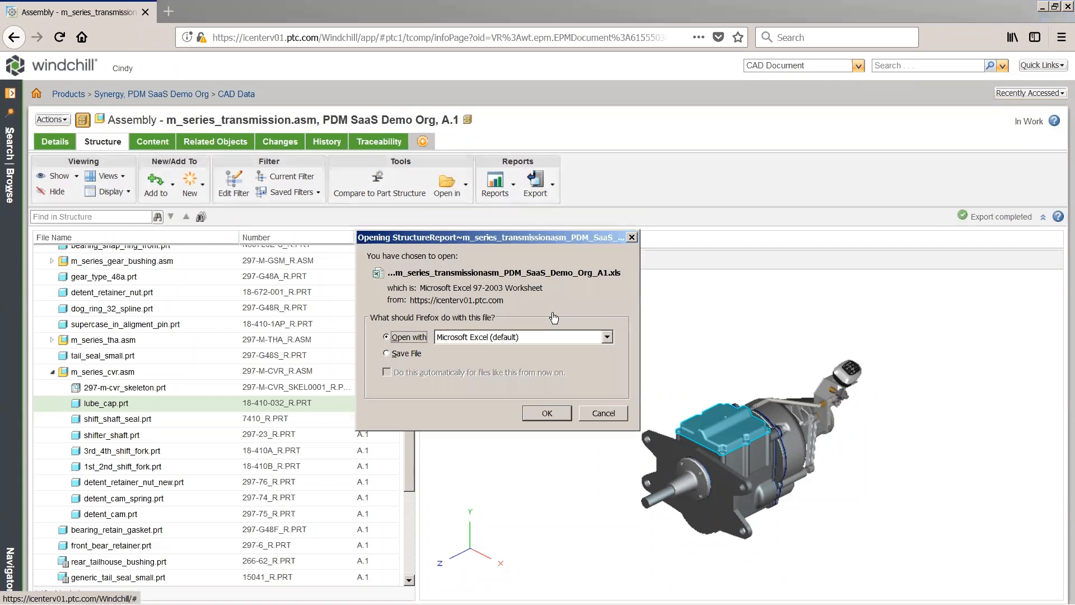
pyautogui.click(547, 413)
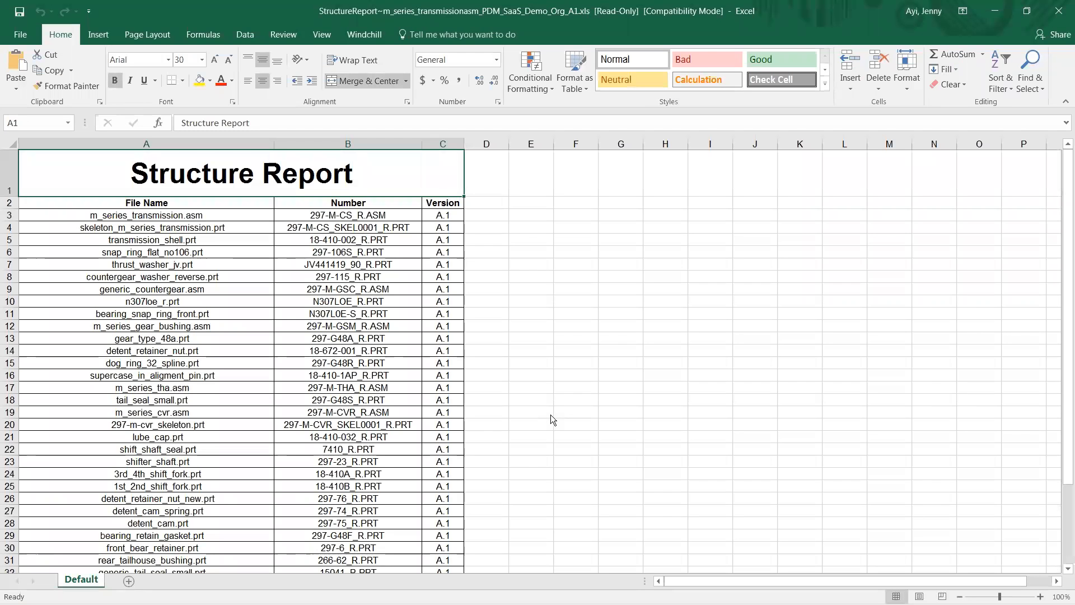
# Step: Look through the exported Structure Report from start to end and close the workbook
pyautogui.scroll(-2, 550, 414)
pyautogui.scroll(-2, 551, 415)
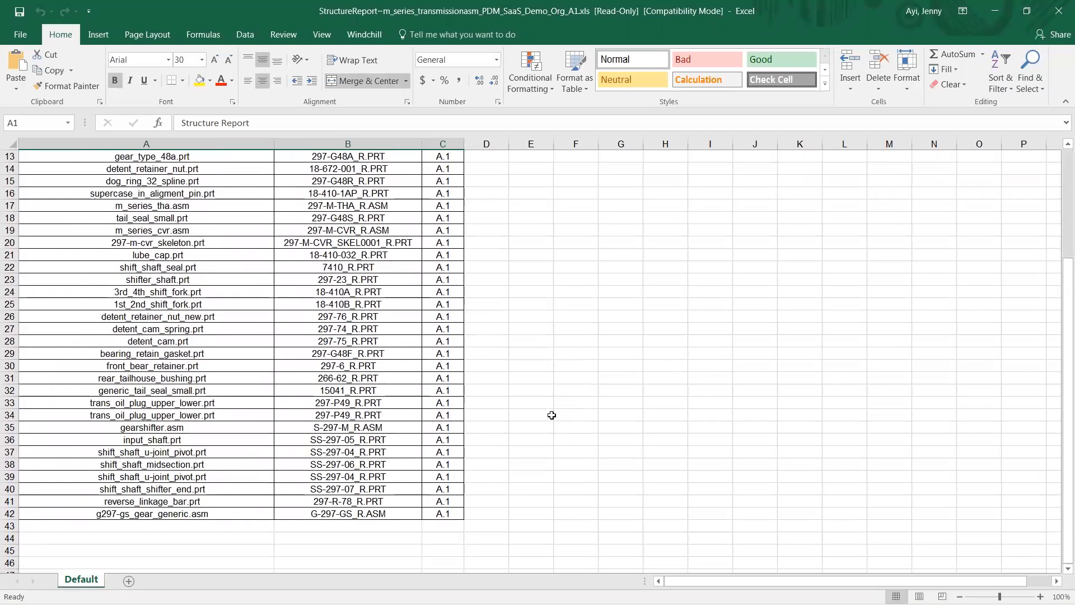
pyautogui.scroll(4, 552, 415)
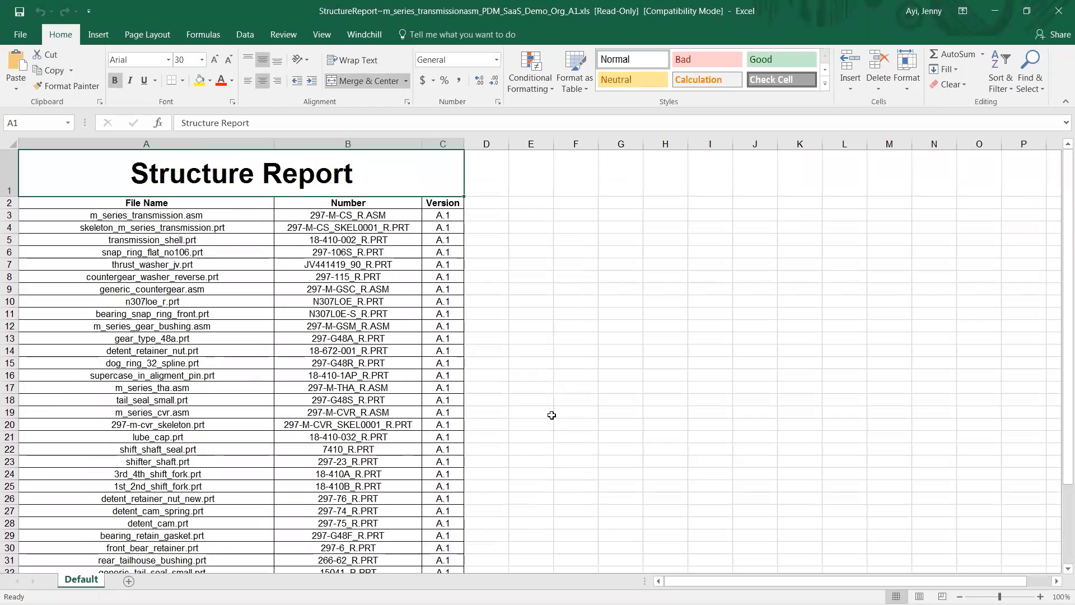
pyautogui.click(1057, 17)
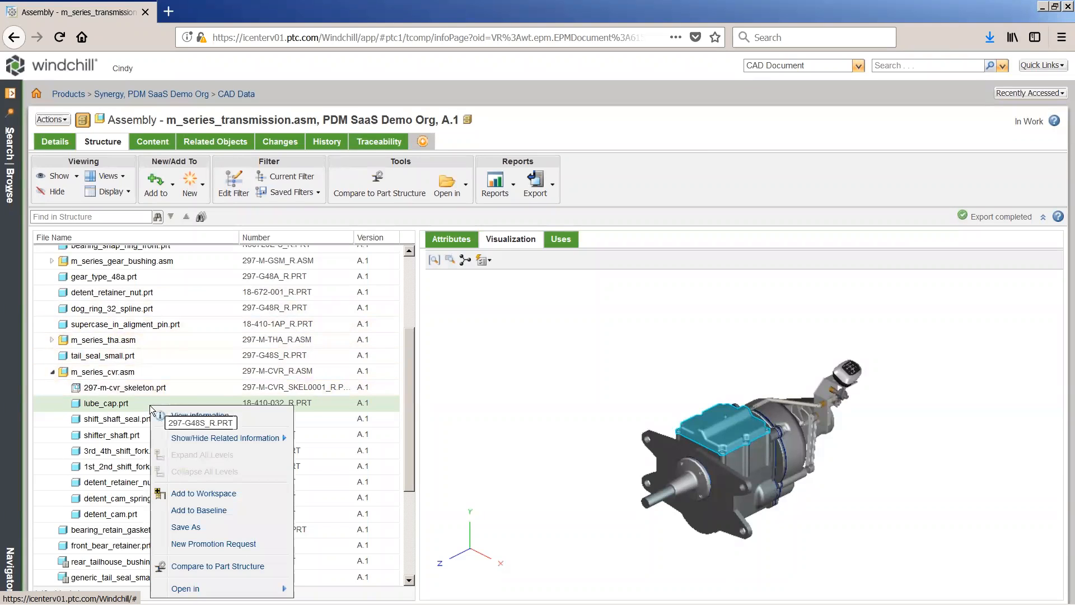
# Step: View the information page of lube_cap.prt and open its 3D model in Creo View
pyautogui.click(231, 418)
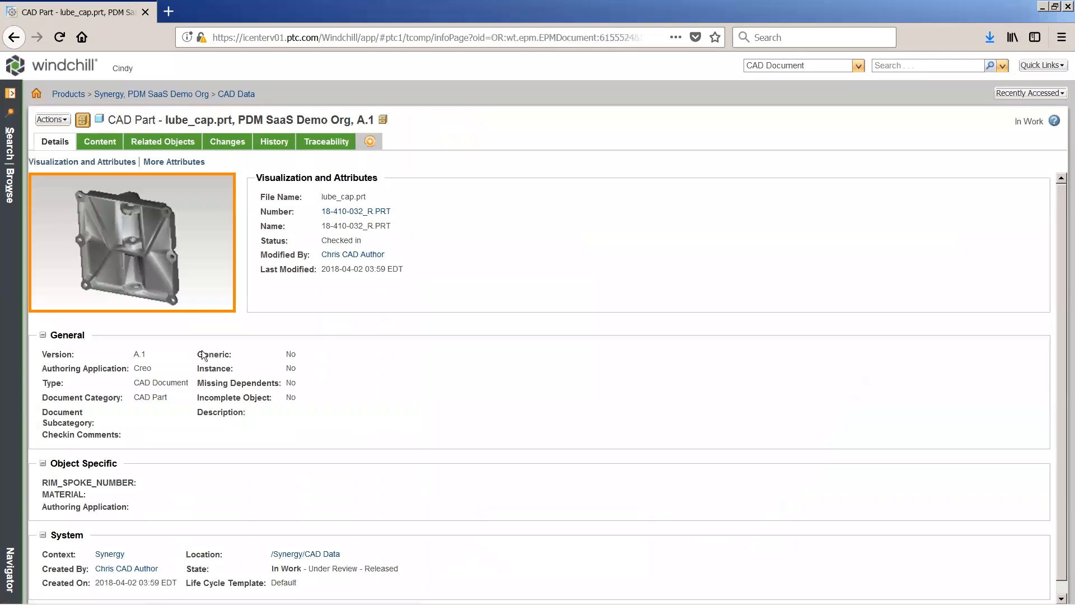
pyautogui.click(155, 239)
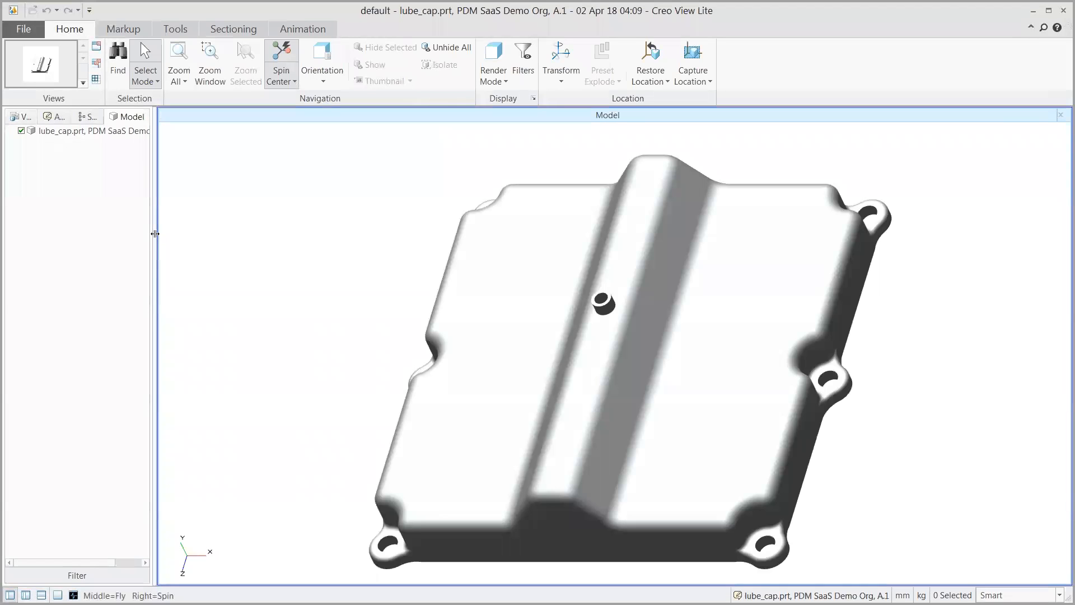
# Step: Section the lube cap with a planar cut, show its 2D view, slide the plane to the front end, and turn sectioning off
pyautogui.click(235, 29)
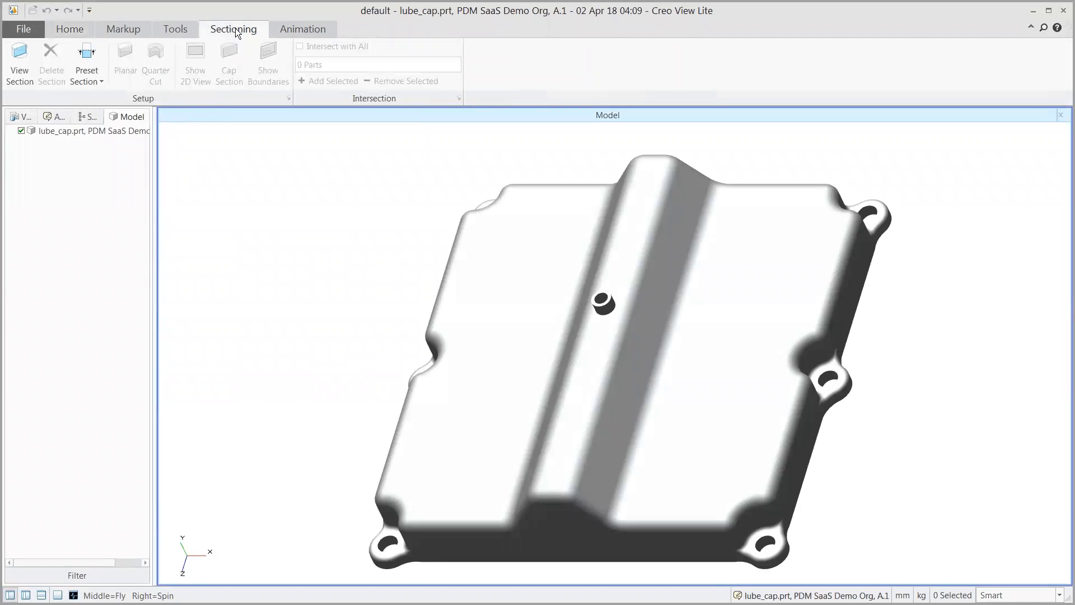
pyautogui.click(18, 60)
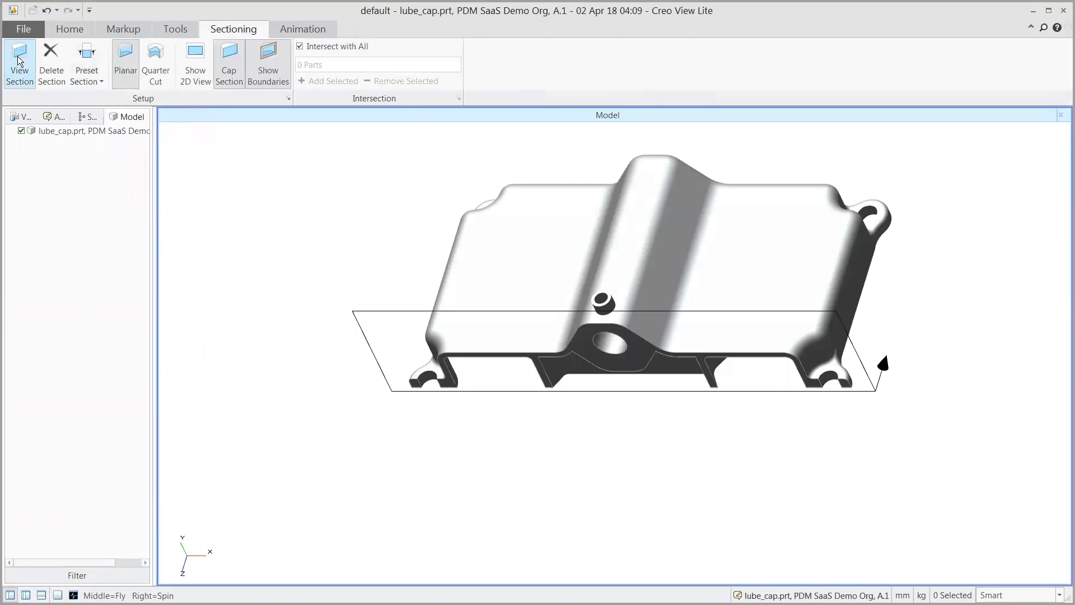
pyautogui.click(193, 58)
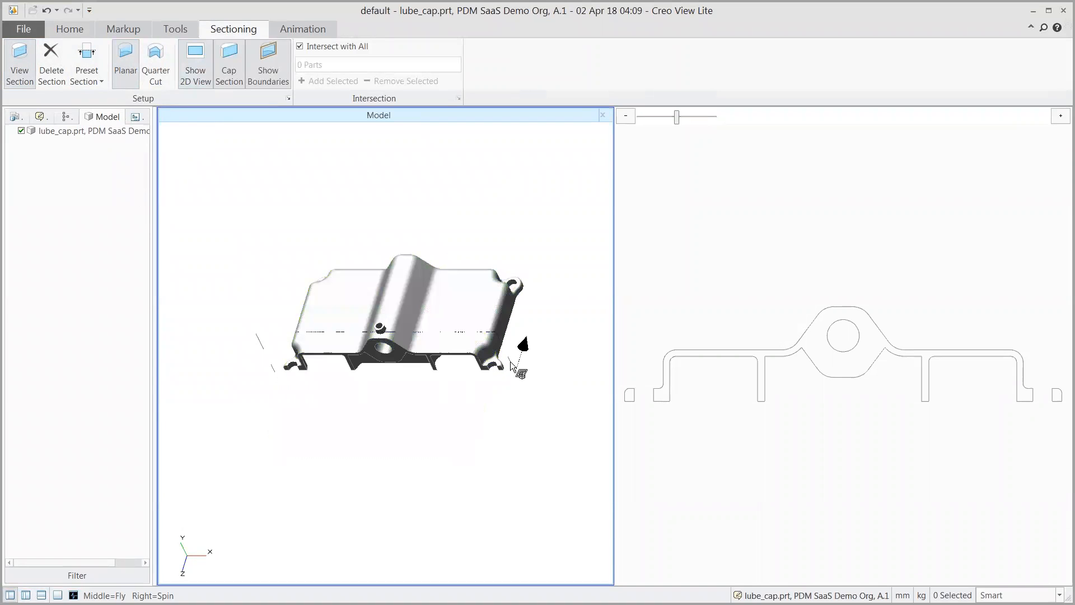
pyautogui.click(510, 364)
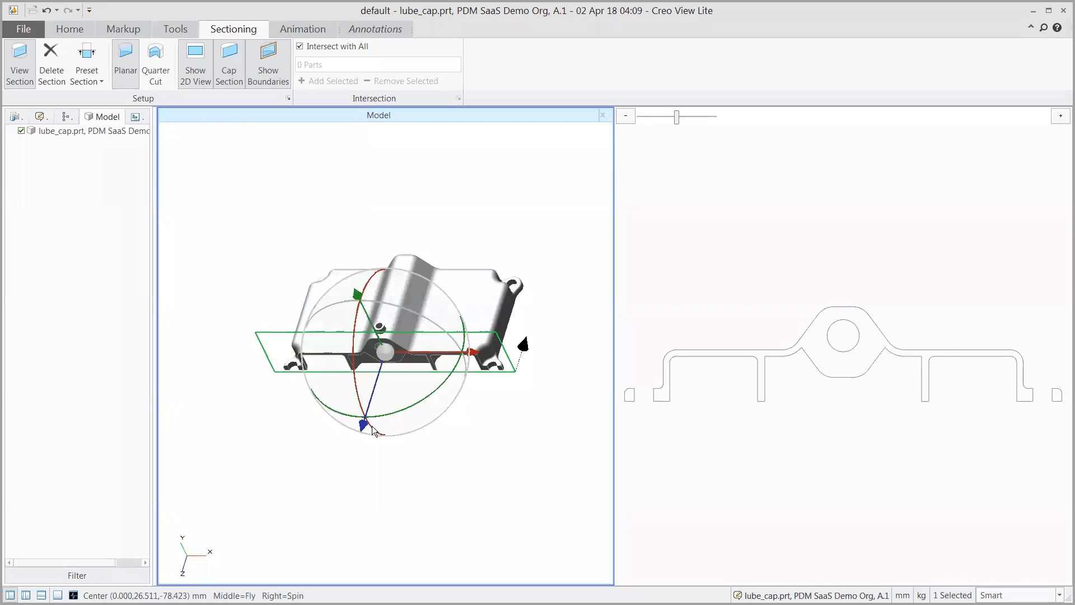
pyautogui.moveTo(363, 425); pyautogui.dragTo(330, 523)
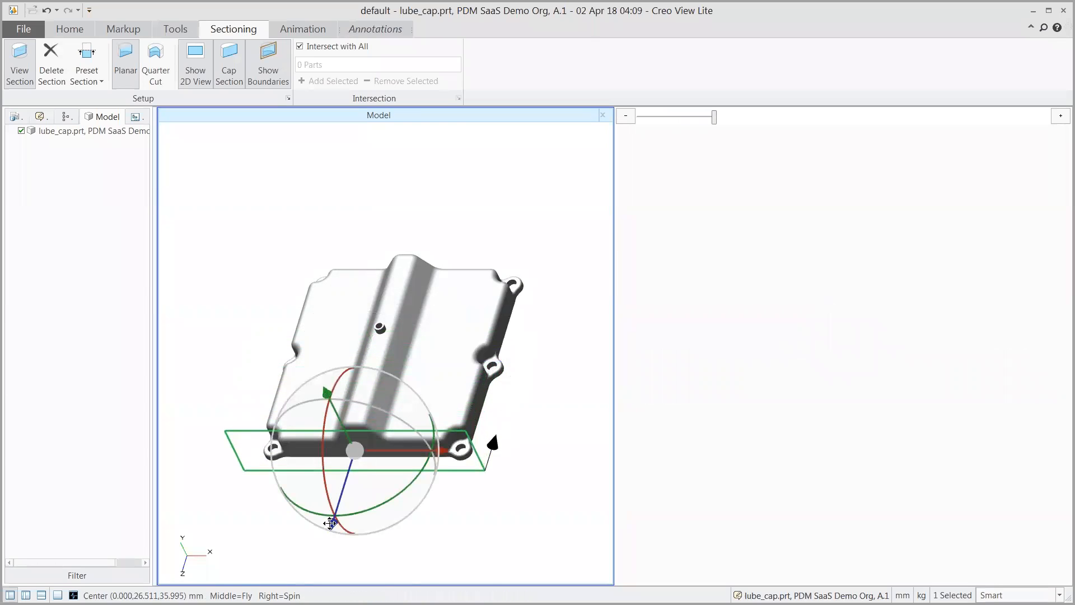
pyautogui.click(21, 71)
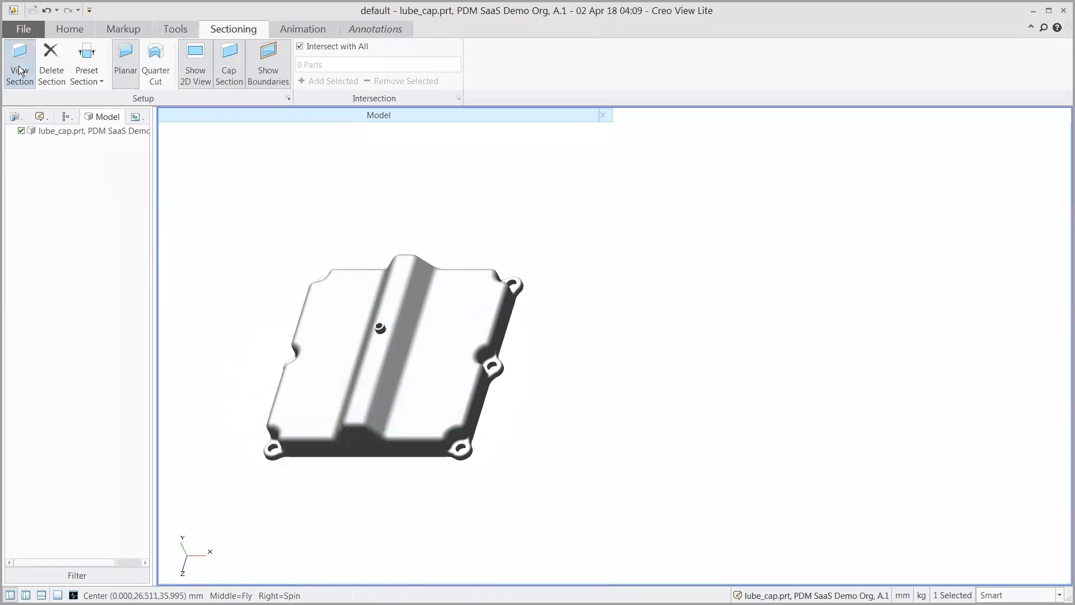
# Step: Create a measurement summary of the whole lube cap, save it as an annotation, and bring its full table into view
pyautogui.click(128, 28)
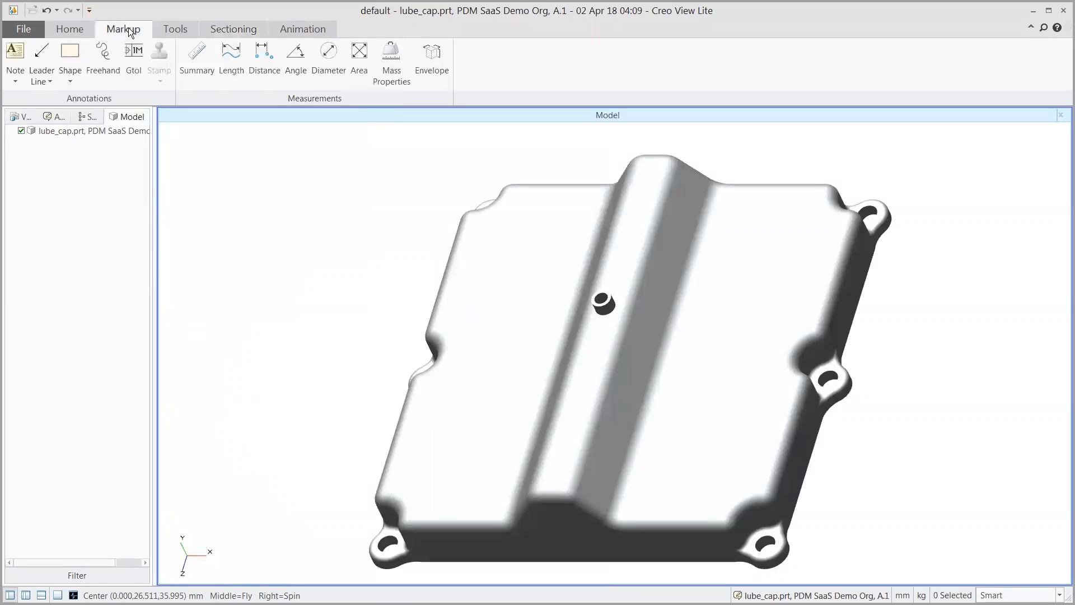
pyautogui.click(199, 58)
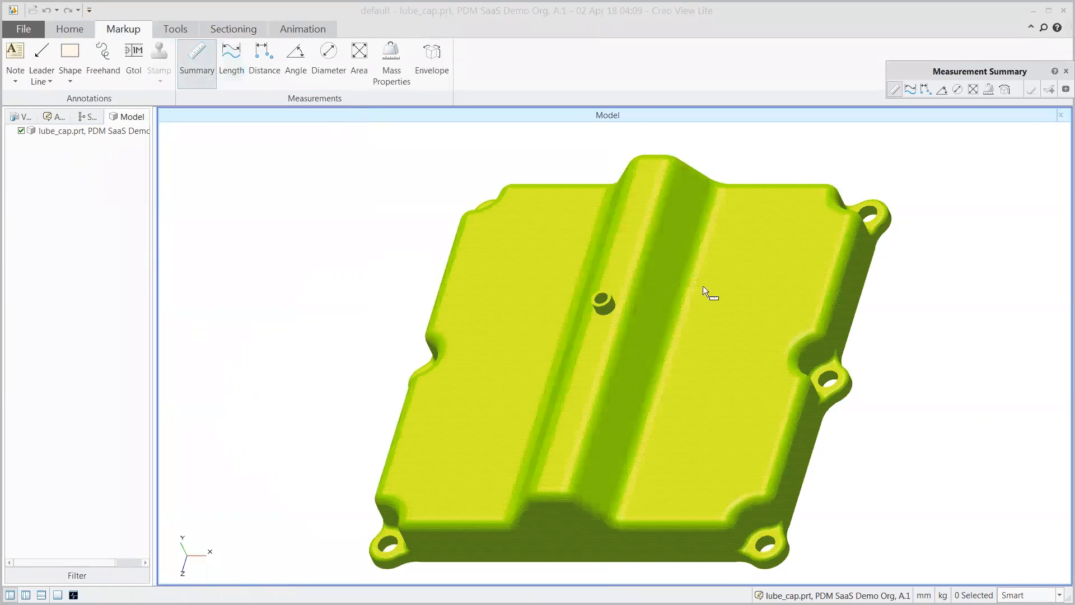
pyautogui.click(703, 287)
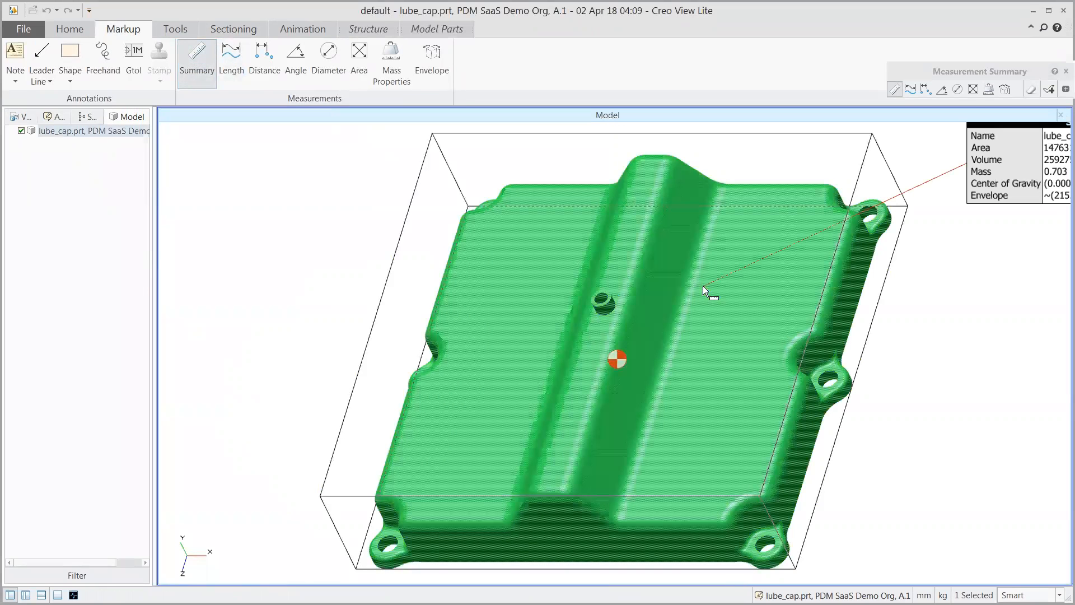
pyautogui.click(1049, 90)
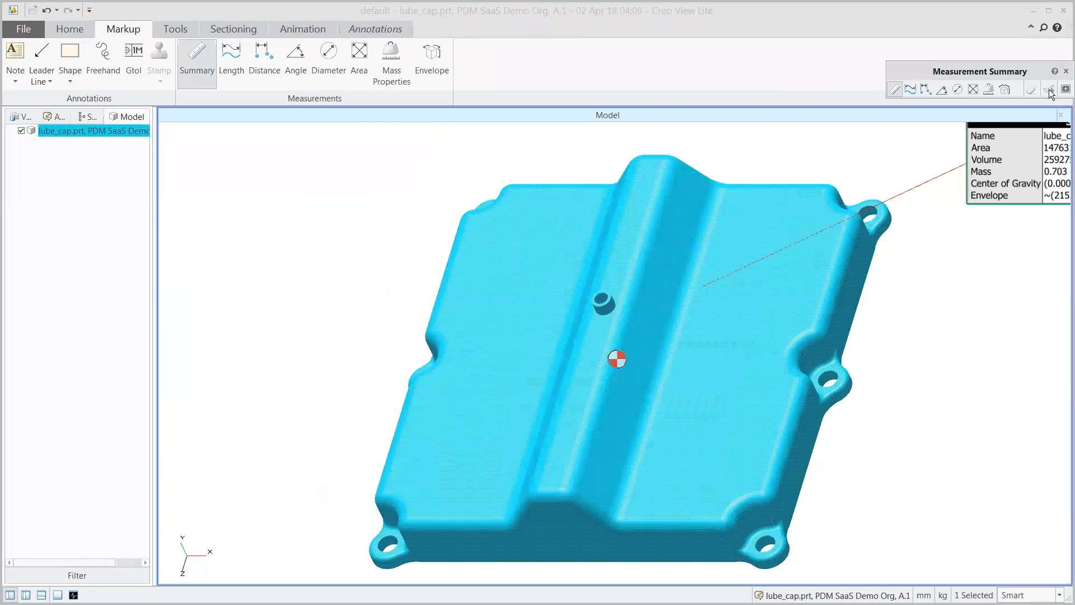
pyautogui.click(1066, 71)
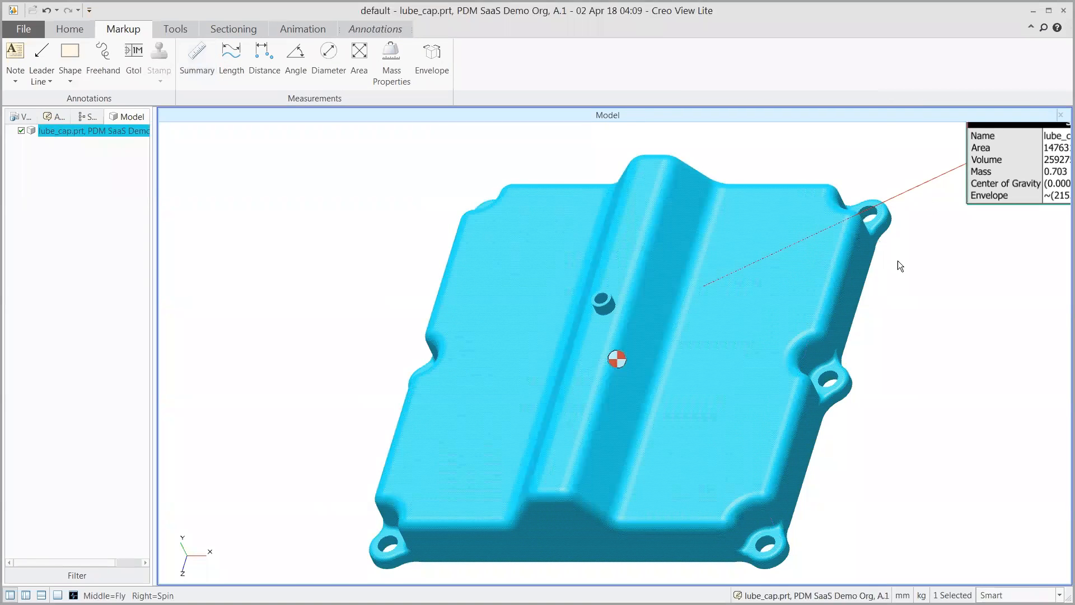
pyautogui.scroll(-5, 898, 260)
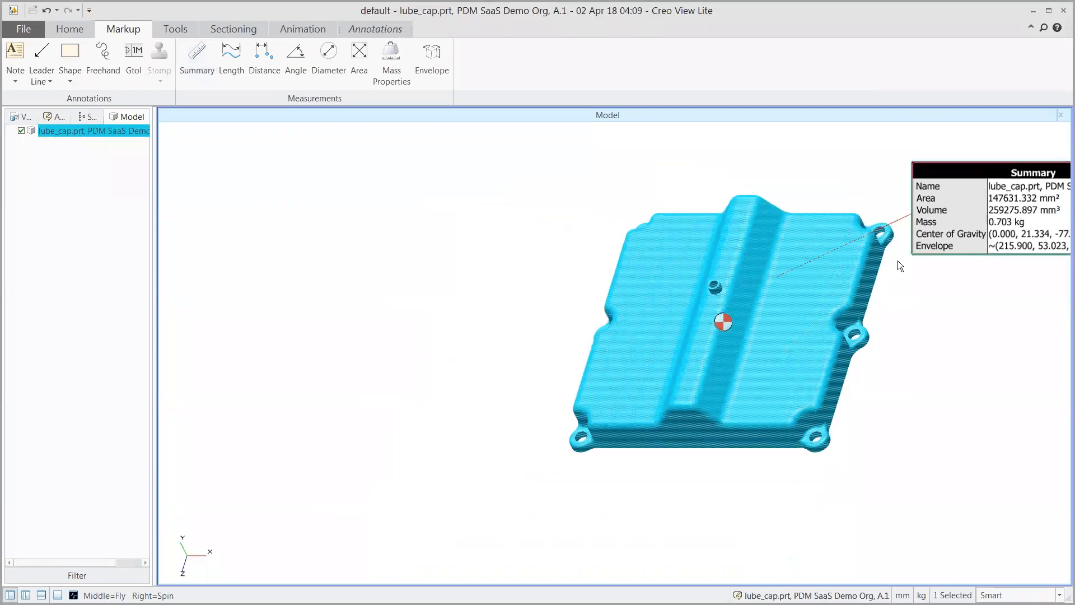
pyautogui.keyDown('ctrl'); pyautogui.moveTo(902, 269); pyautogui.dragTo(748, 270, button='right'); pyautogui.keyUp('ctrl')
pyautogui.click(748, 270)
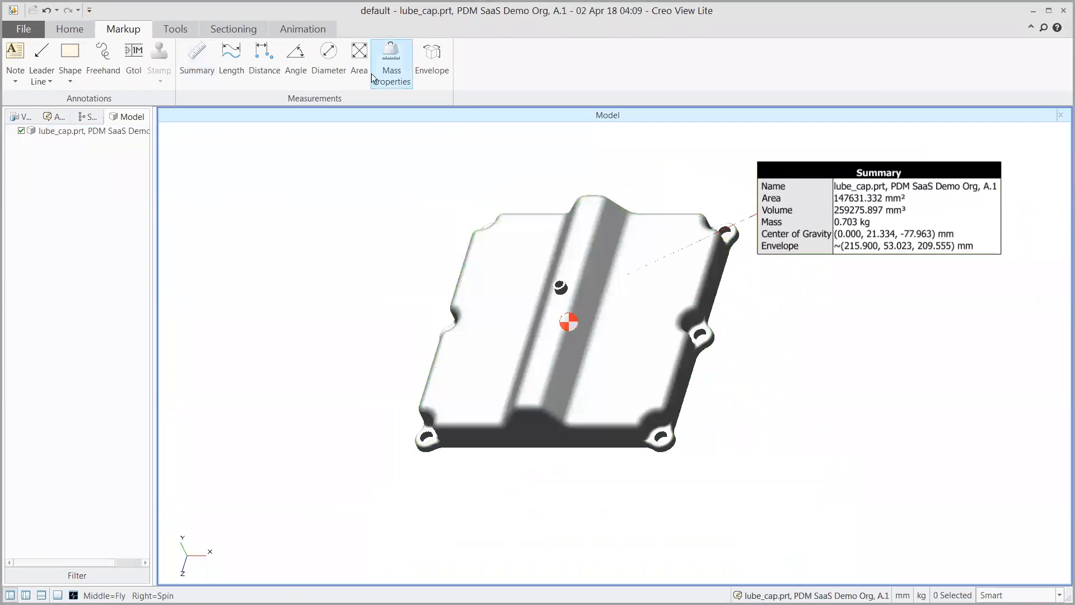
# Step: Measure the radius of the small boss on the central ridge and save the measurement as an annotation
pyautogui.click(327, 56)
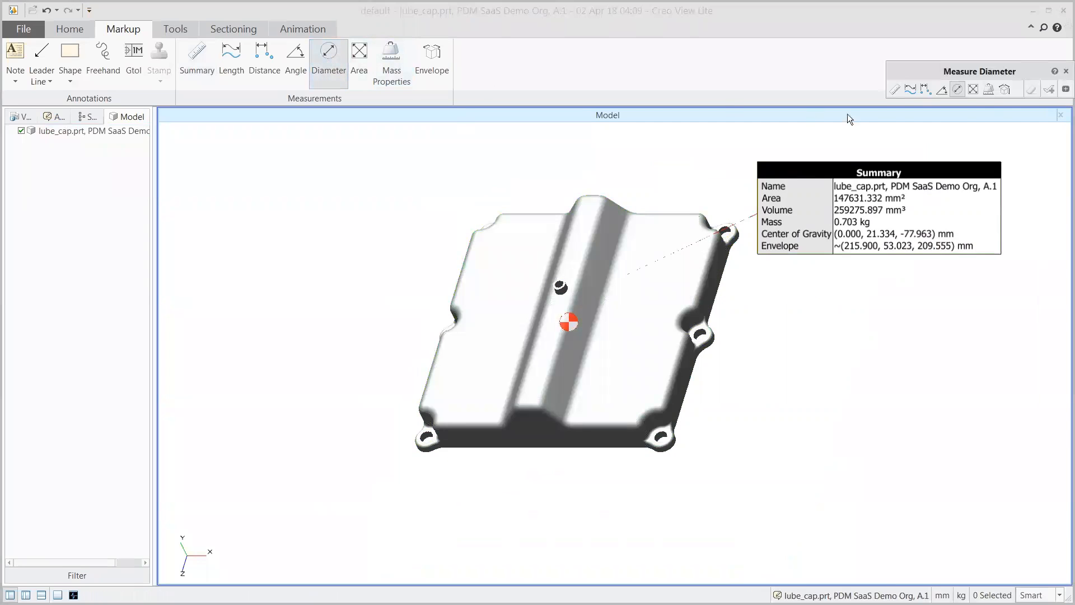
pyautogui.click(1065, 90)
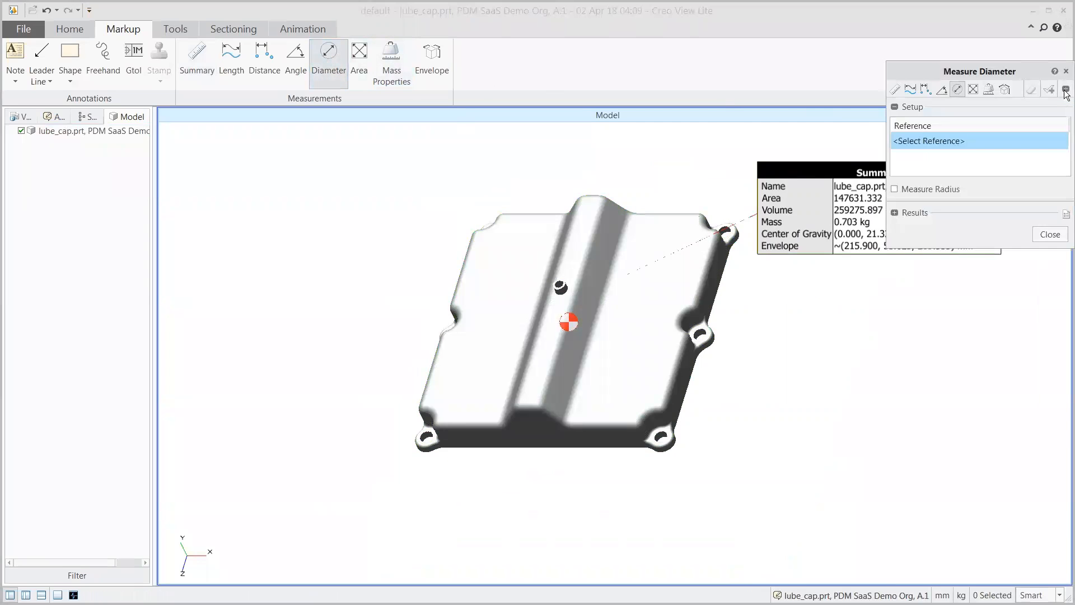
pyautogui.click(895, 189)
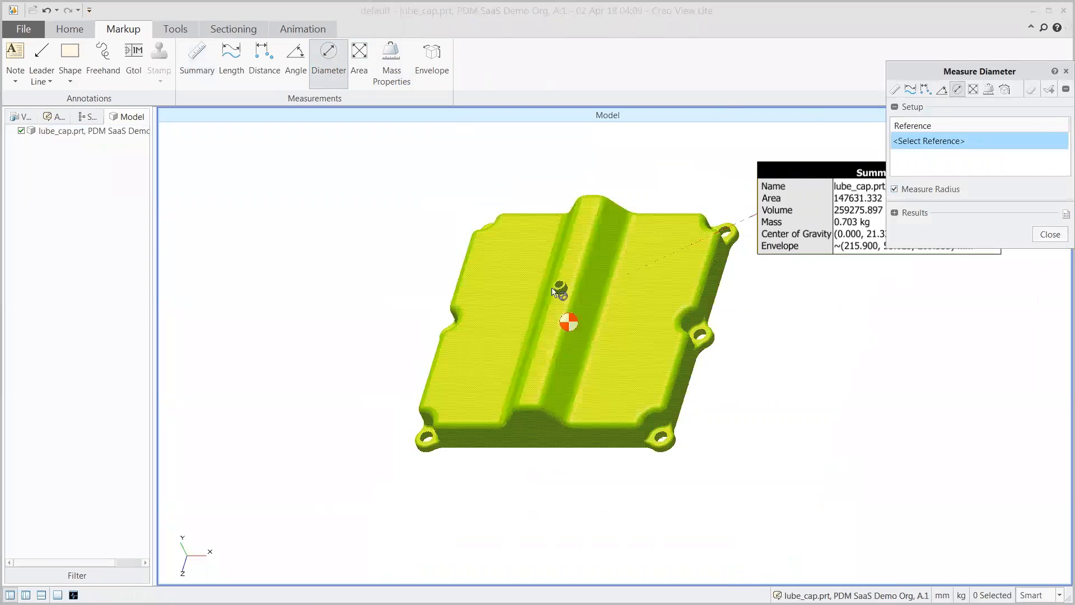
pyautogui.scroll(2, 562, 289)
pyautogui.scroll(2, 558, 284)
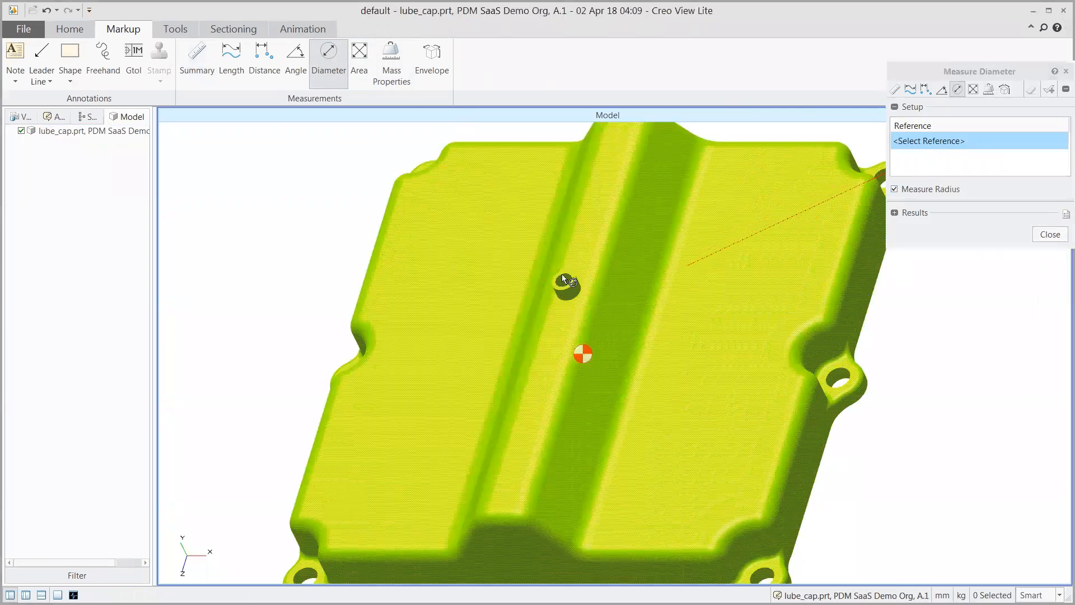
pyautogui.click(560, 281)
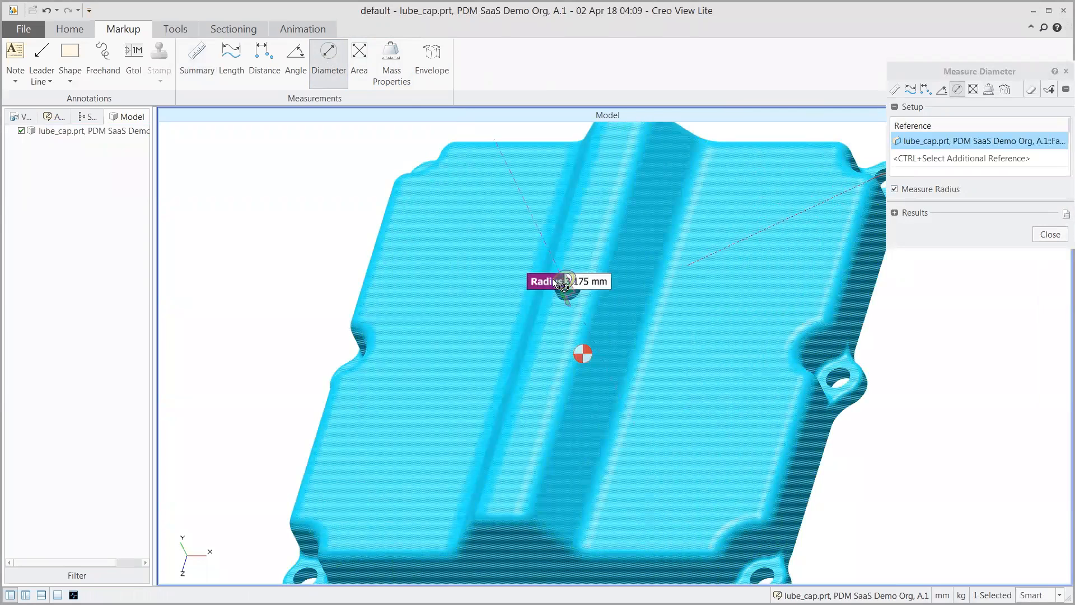
pyautogui.click(1049, 90)
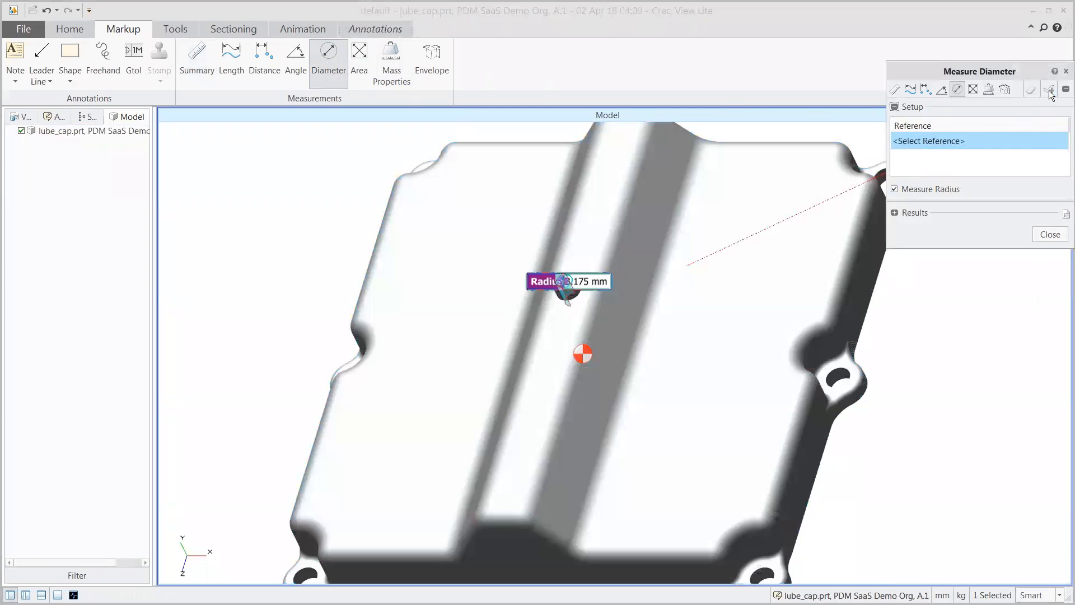
pyautogui.click(1050, 234)
# Step: Move the radius label off the lube cap into the empty space beside its upper-left edge
pyautogui.scroll(-2, 646, 273)
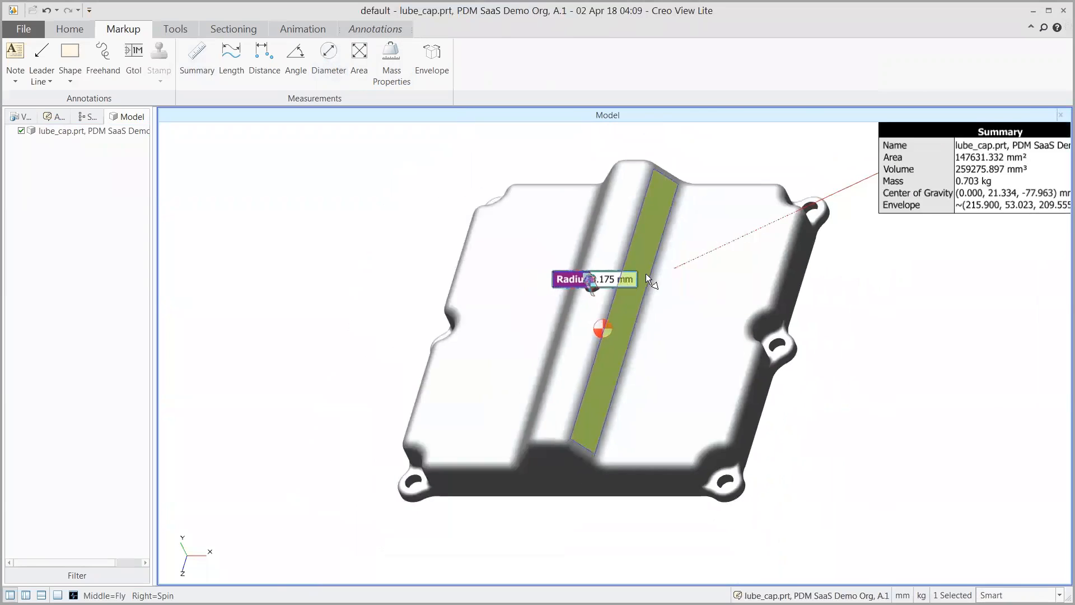
pyautogui.scroll(-2, 646, 273)
pyautogui.moveTo(578, 276); pyautogui.dragTo(390, 210)
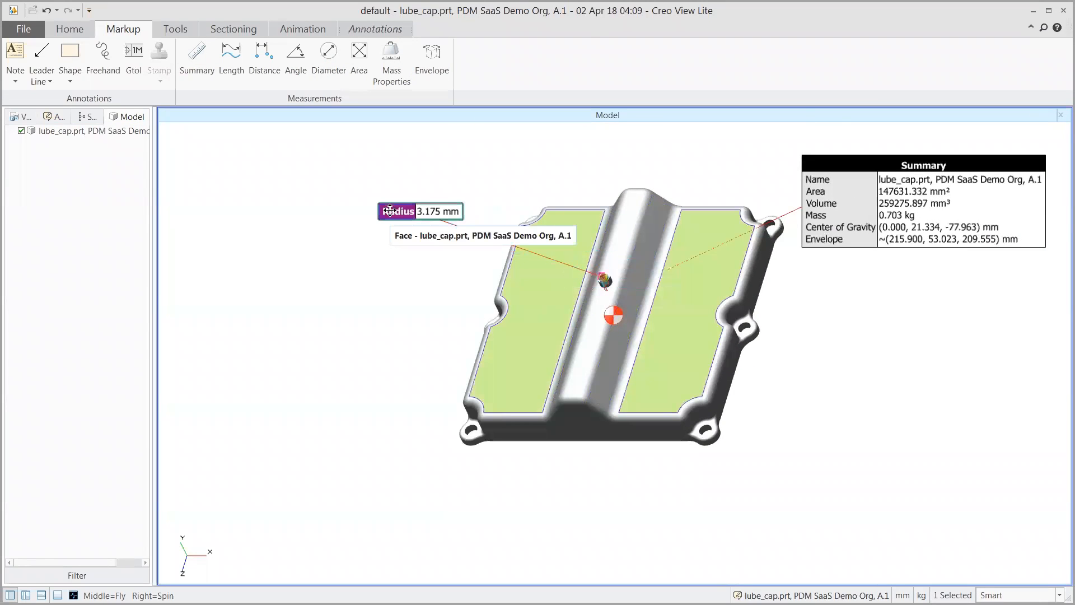
# Step: Attach a leader note reading "Please change radius to 2 mm." to the small boss and position it clear of the part
pyautogui.click(15, 80)
pyautogui.click(23, 111)
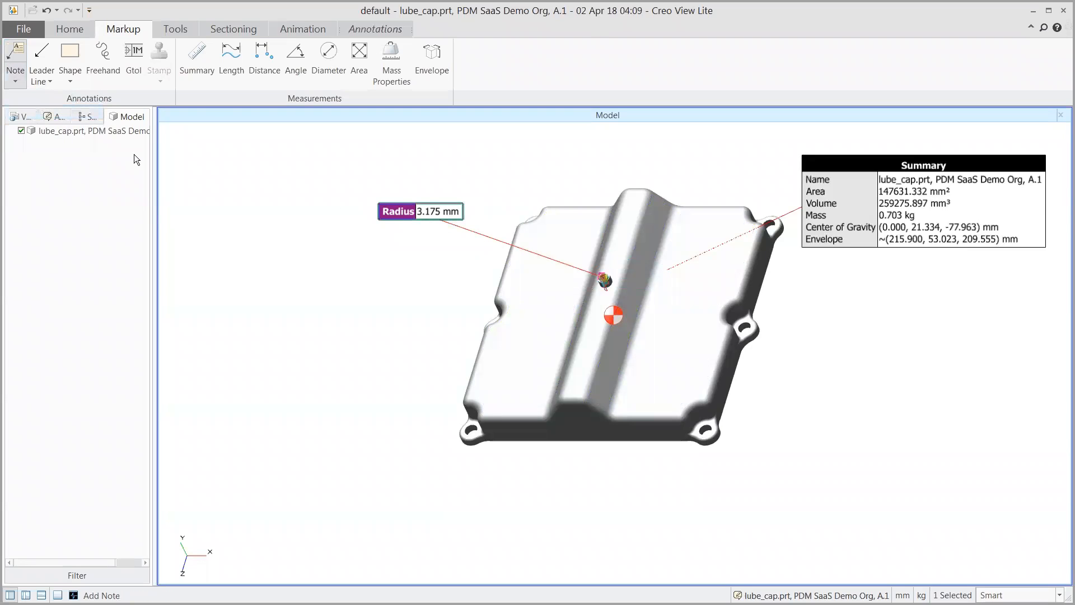
pyautogui.click(604, 281)
pyautogui.click(420, 308)
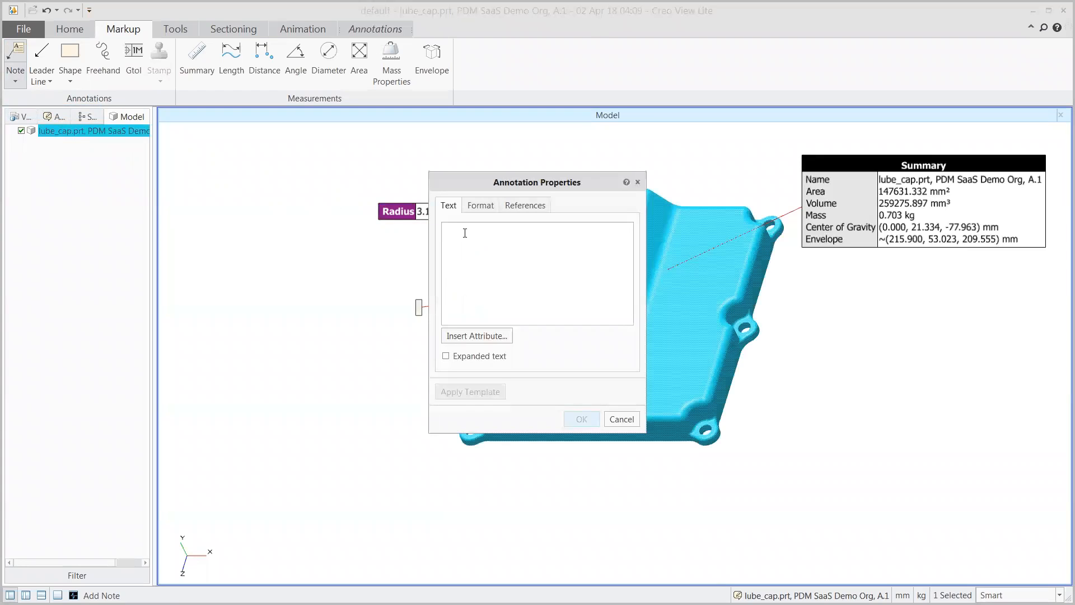
pyautogui.write('Ple')
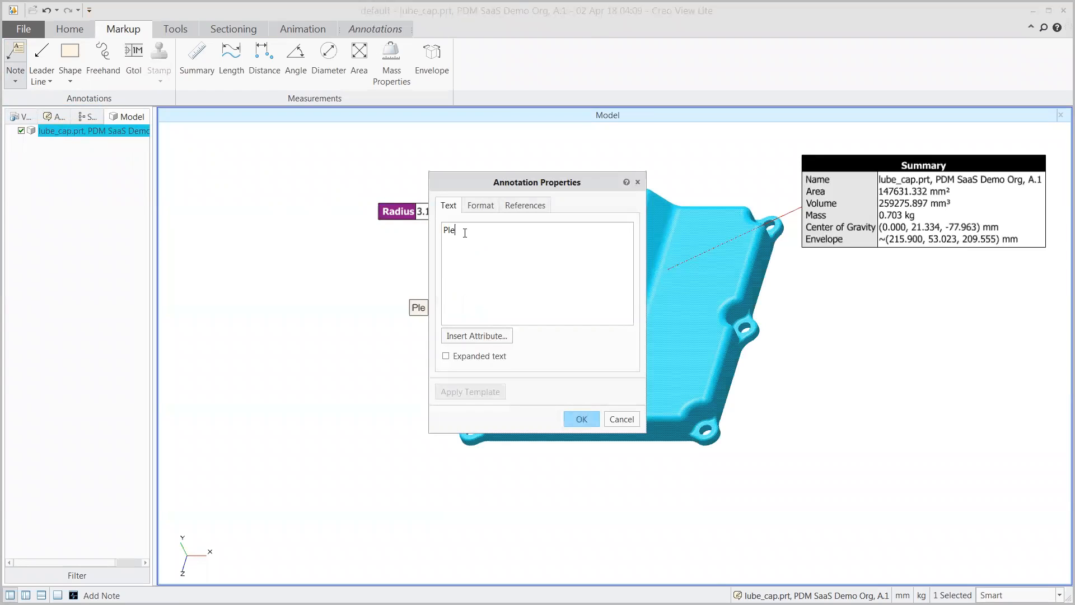
pyautogui.write('ase change ')
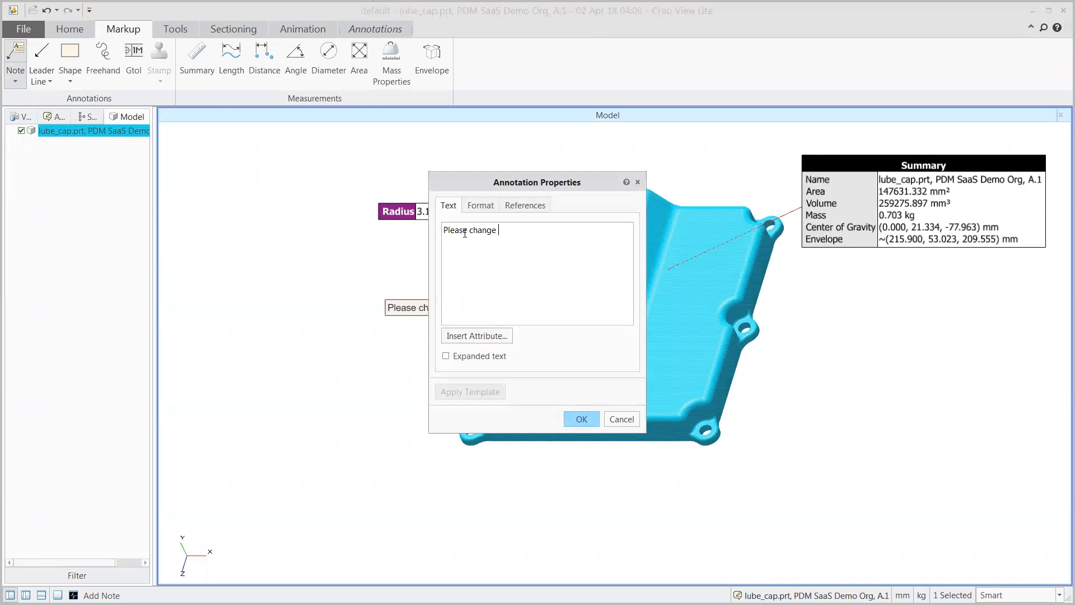
pyautogui.write('radius to 2 mm.')
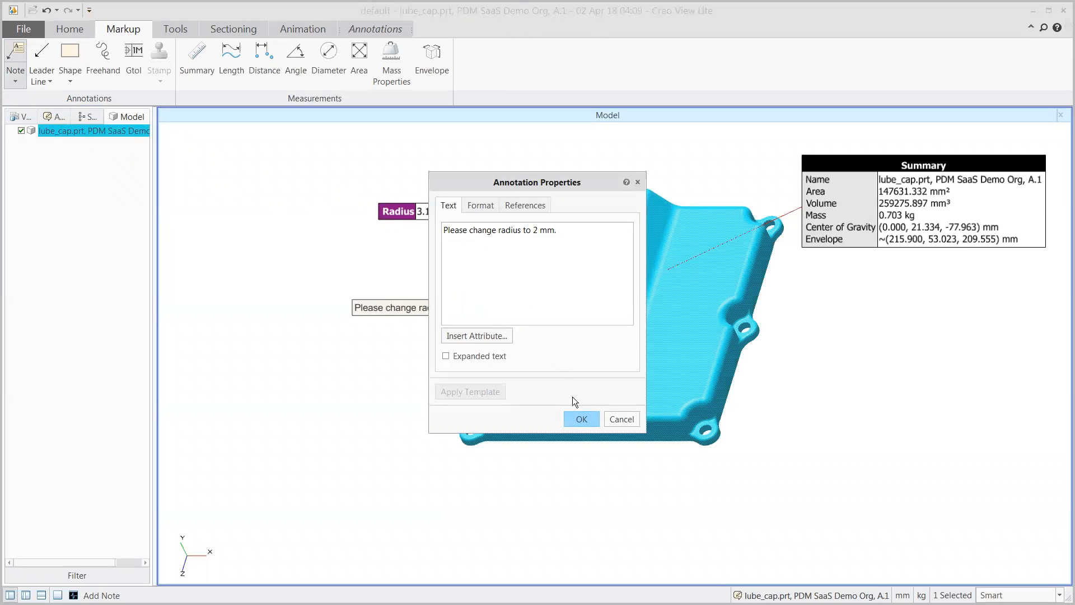
pyautogui.click(581, 415)
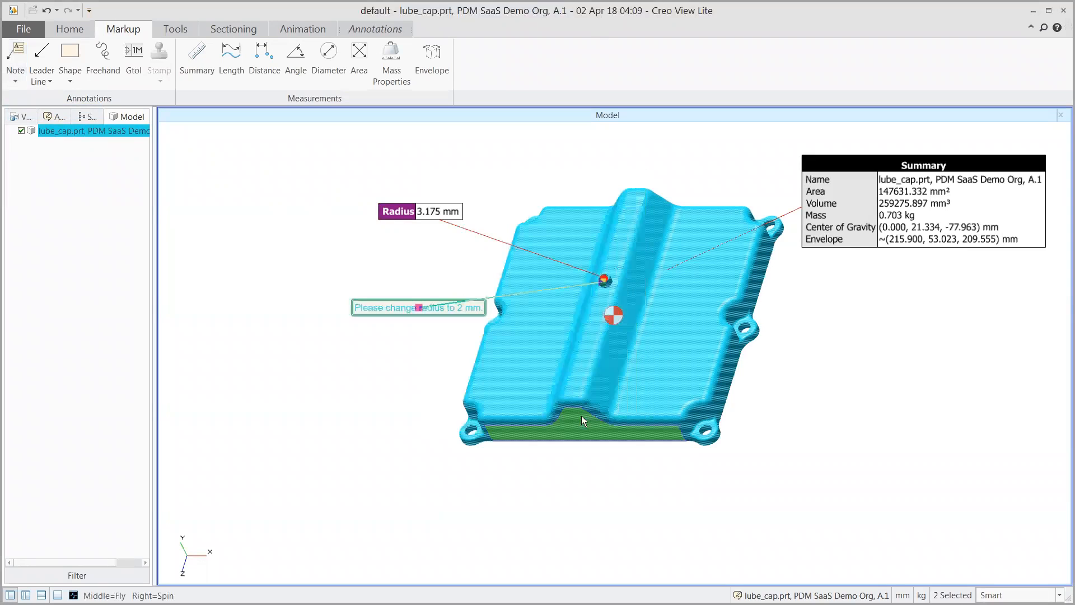
pyautogui.click(434, 383)
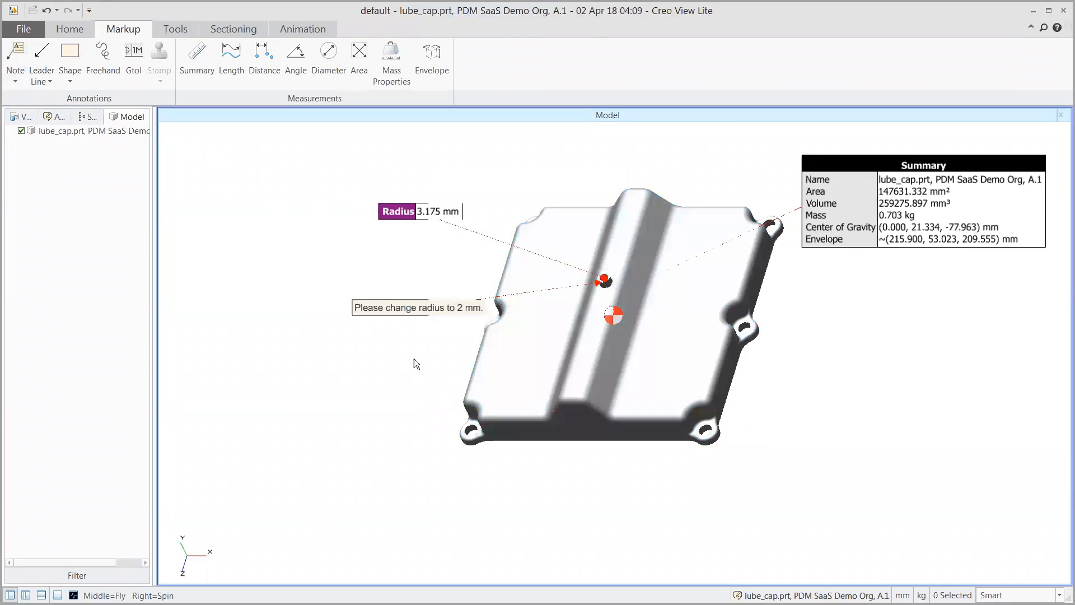
pyautogui.moveTo(391, 307); pyautogui.dragTo(359, 309)
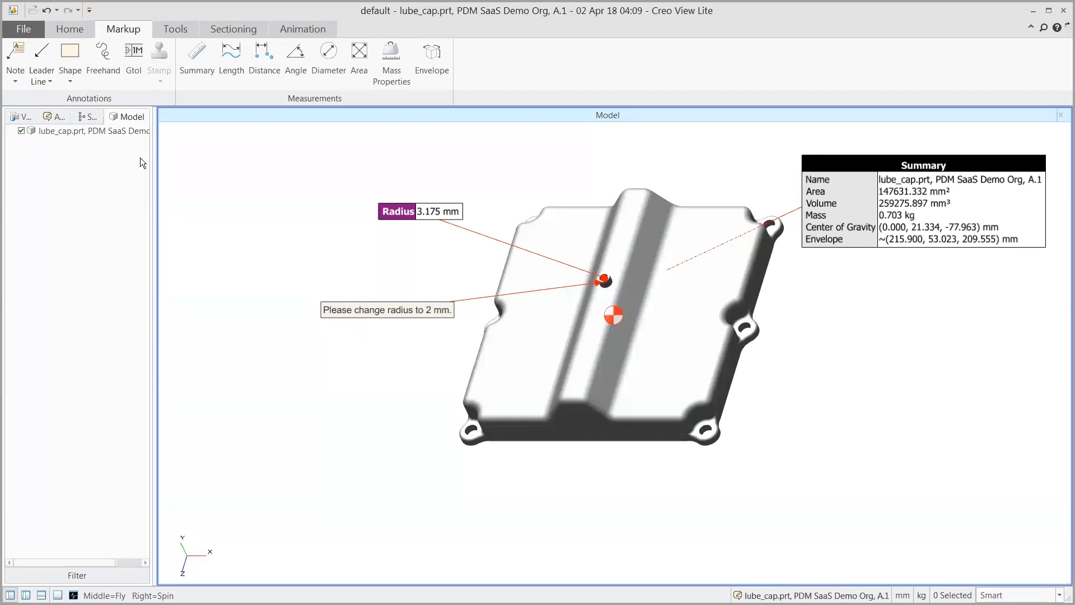
# Step: Save the annotations to the server as a new annotation set named "Design change"
pyautogui.click(25, 31)
pyautogui.moveTo(29, 92)
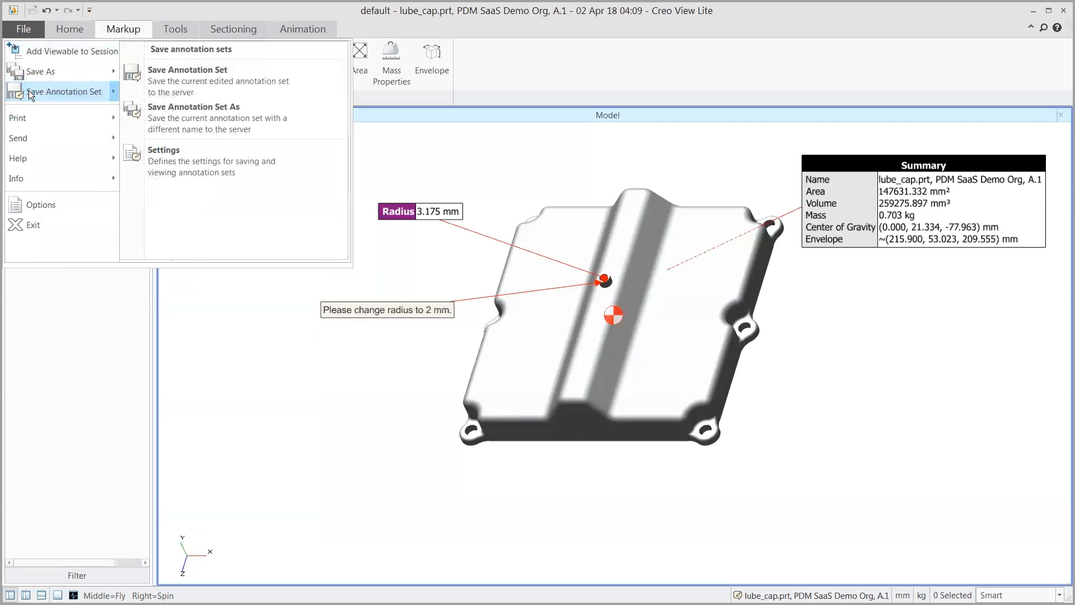
pyautogui.click(187, 116)
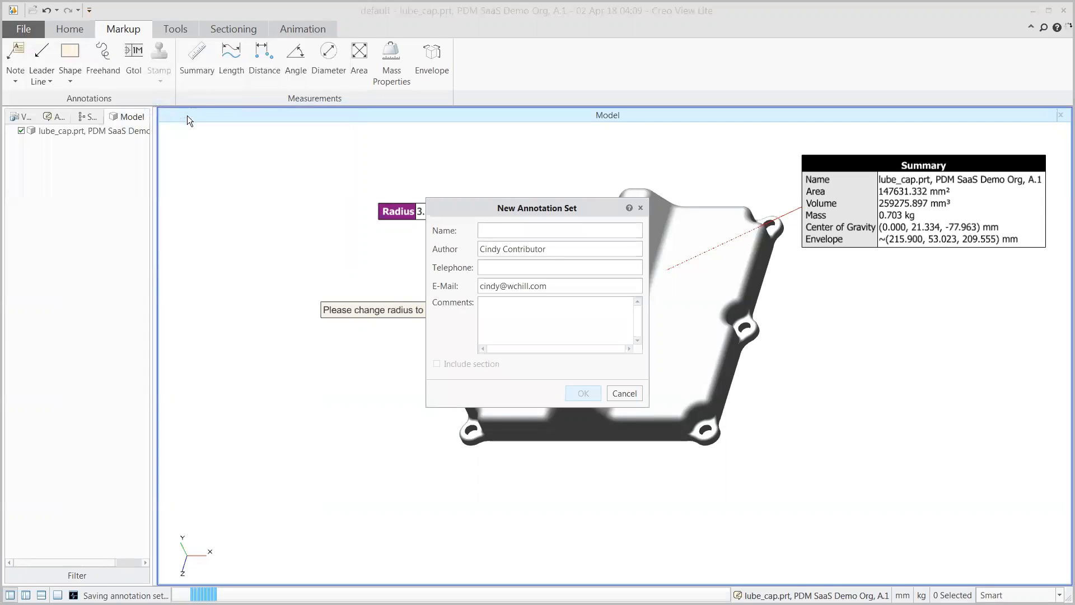
pyautogui.write('Design change')
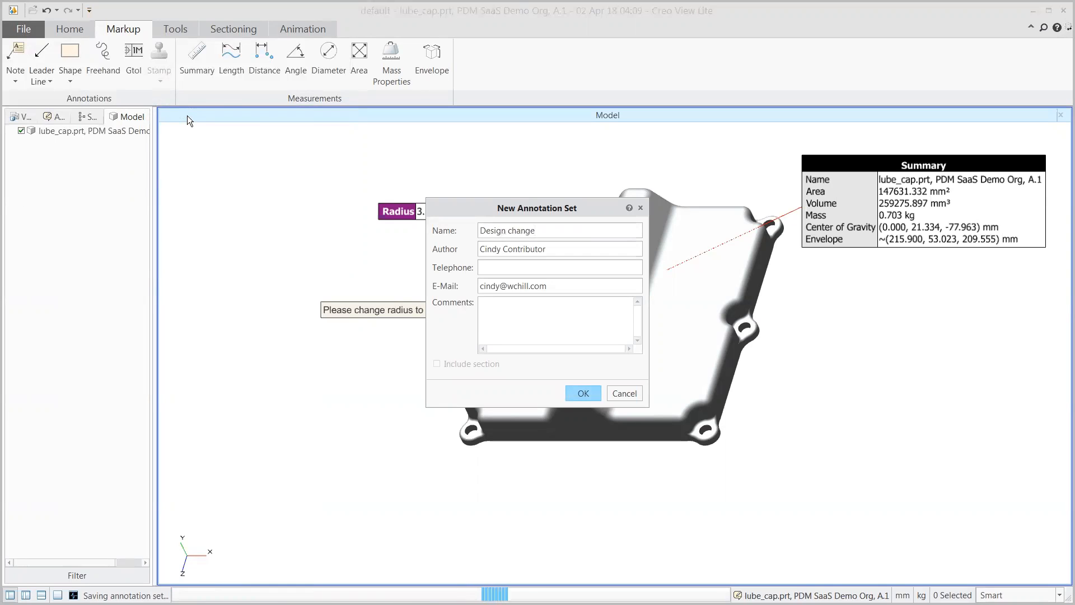
pyautogui.click(589, 391)
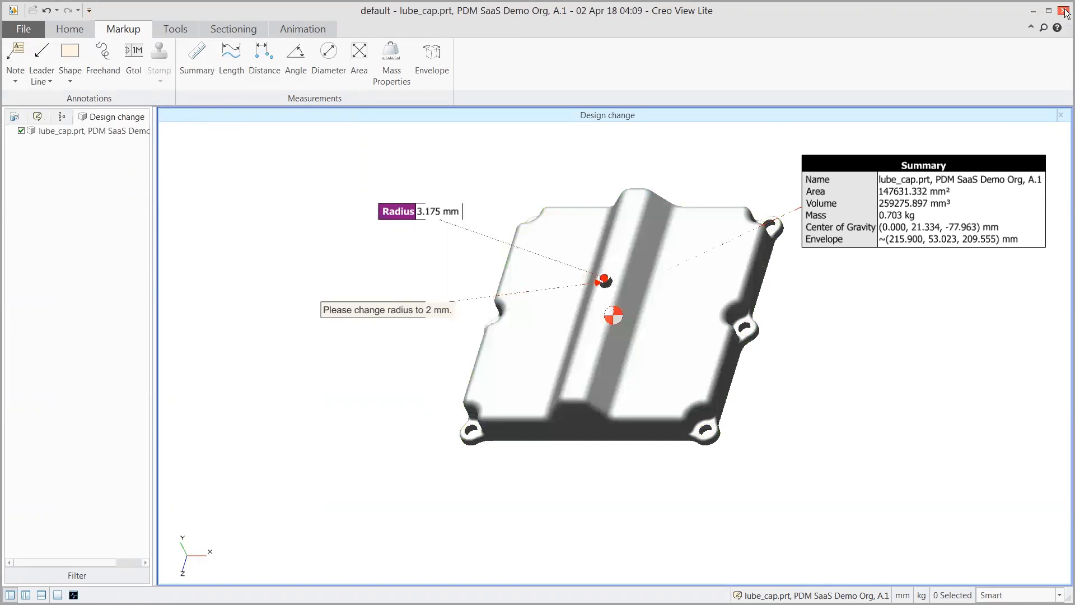
# Step: Close the model viewer and minimize the Windchill browser window to show the desktop
pyautogui.click(1064, 13)
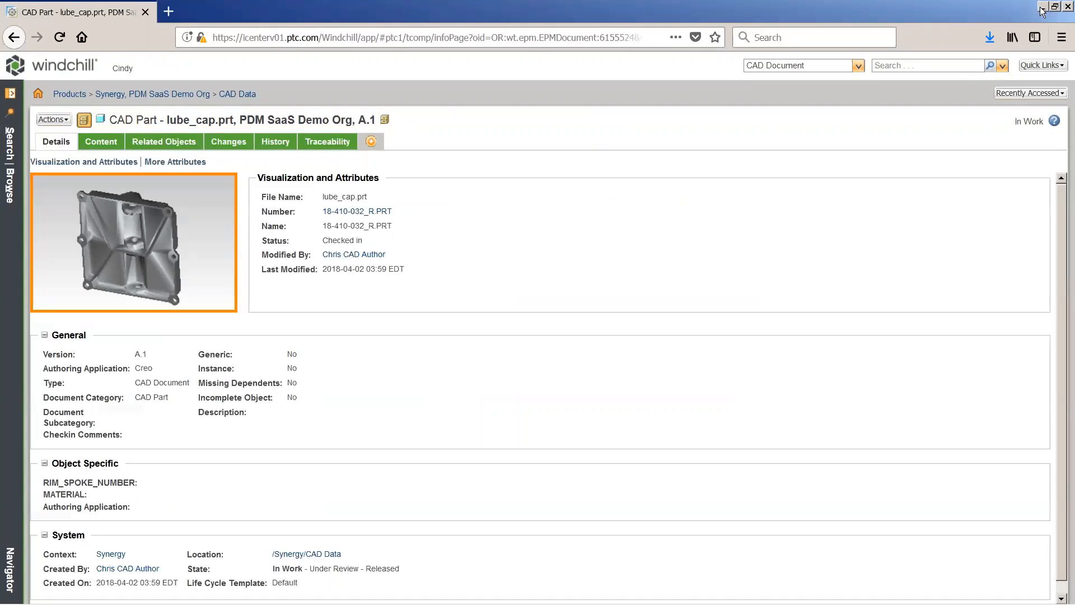
pyautogui.click(1043, 7)
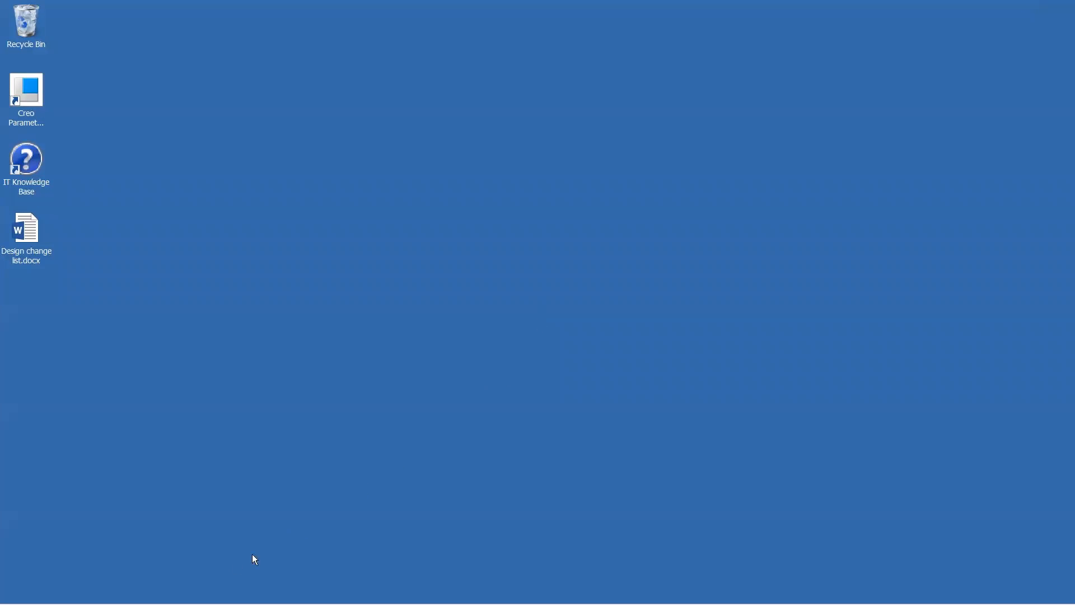
# Step: Switch to the Windchill Documents file window and open the Supporting Documents folder of the Synergy product under PDS
pyautogui.moveTo(174, 603)
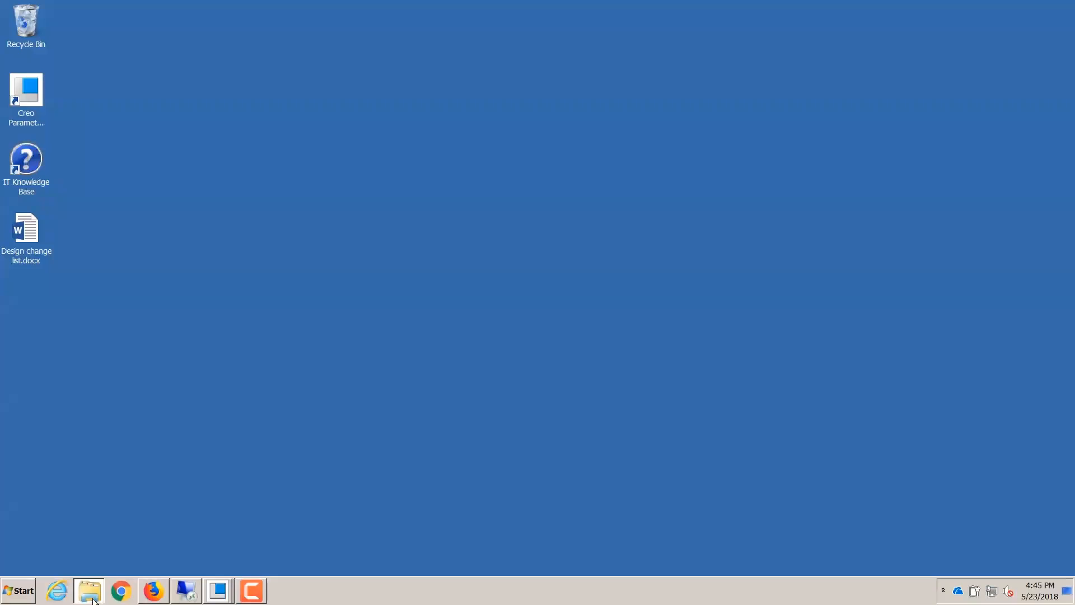
pyautogui.click(89, 592)
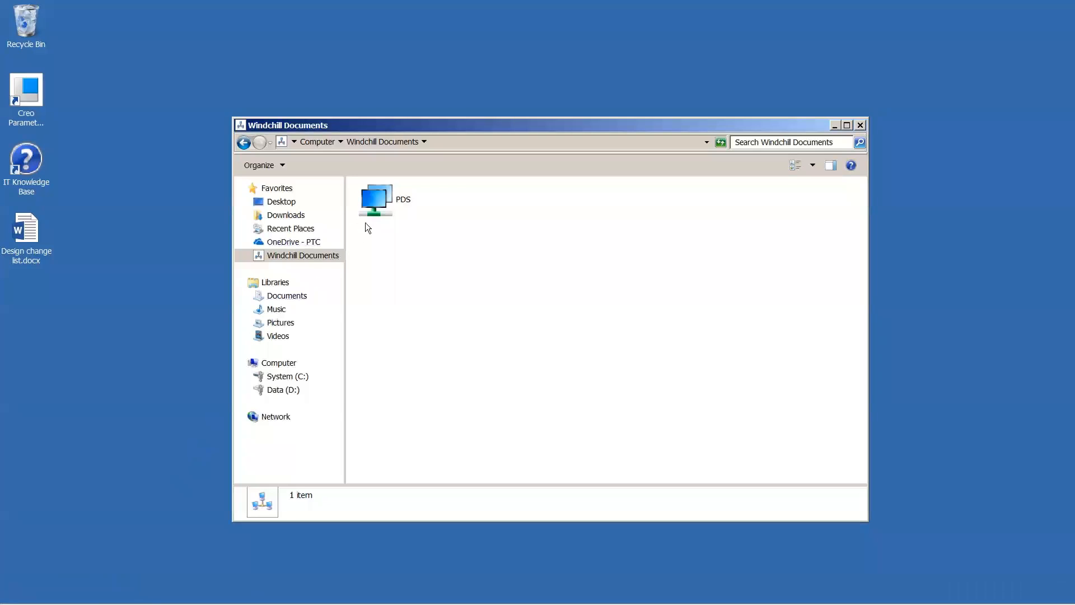
pyautogui.click(378, 211)
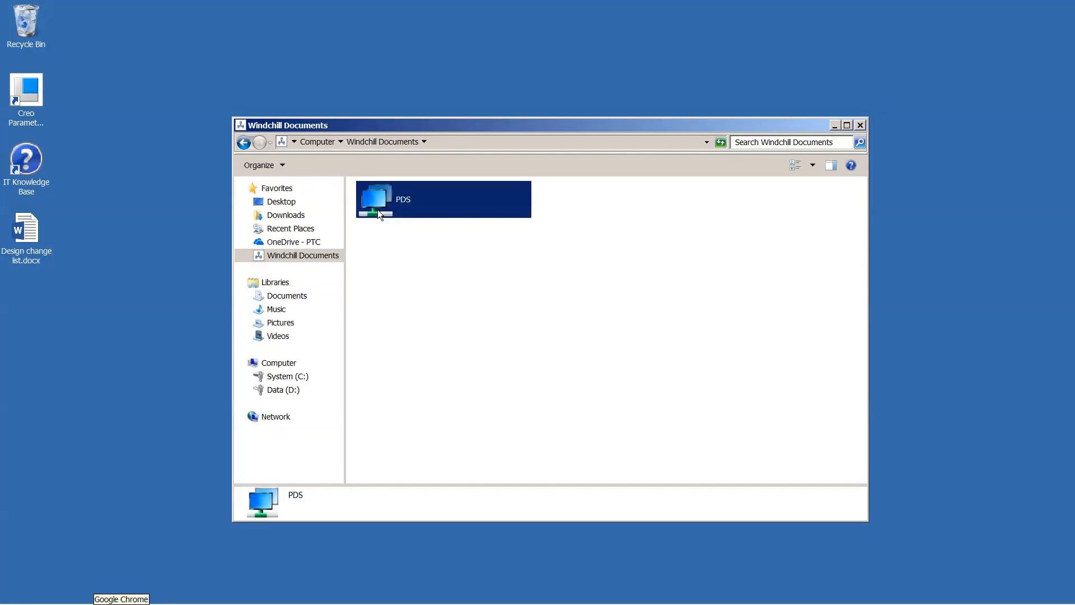
pyautogui.doubleClick(377, 209)
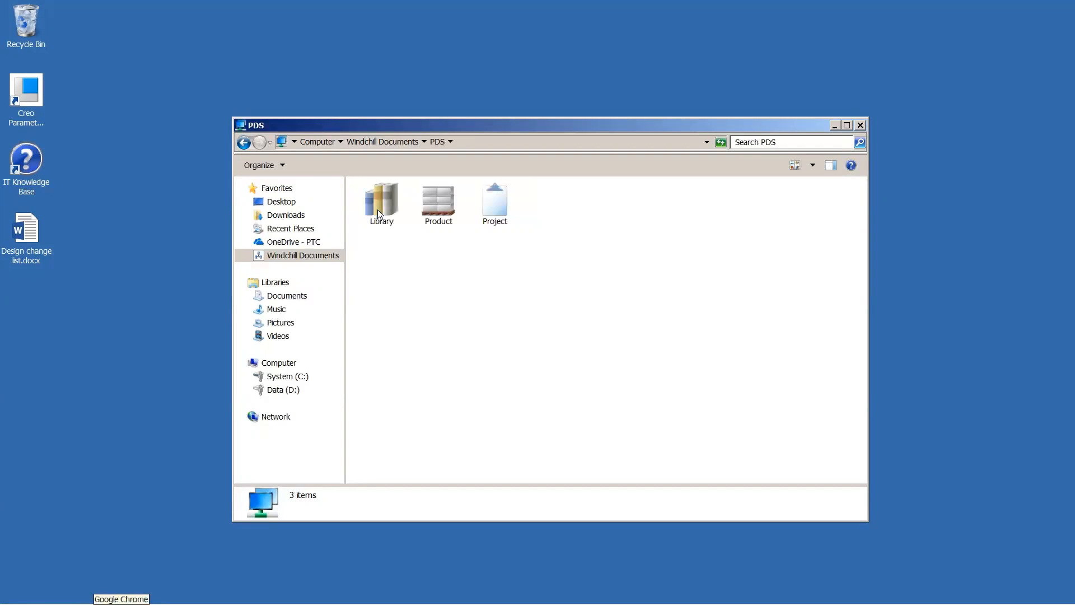
pyautogui.click(433, 210)
pyautogui.doubleClick(434, 211)
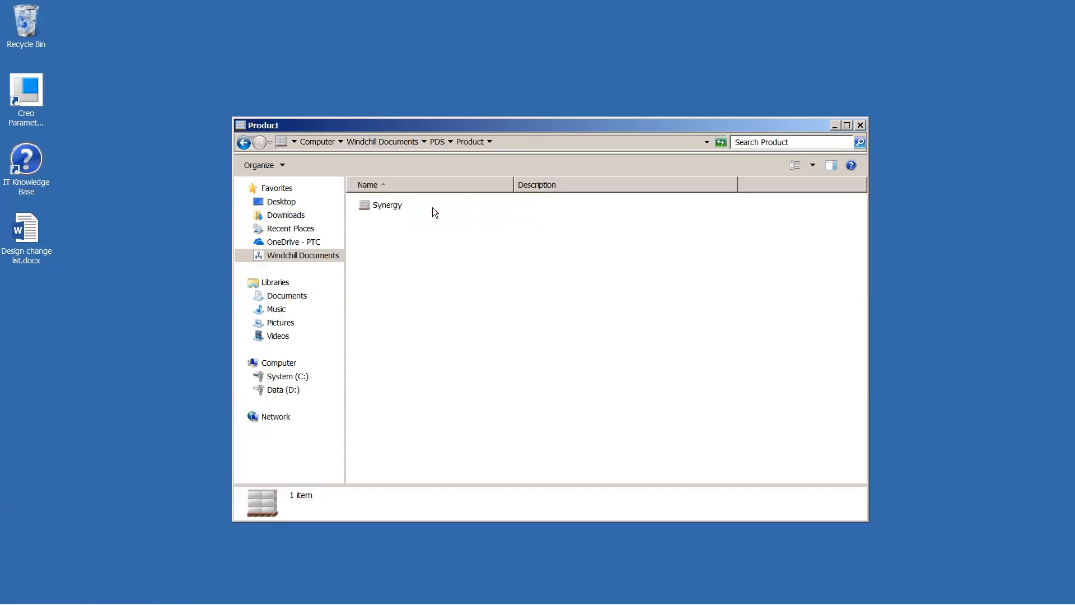
pyautogui.click(396, 206)
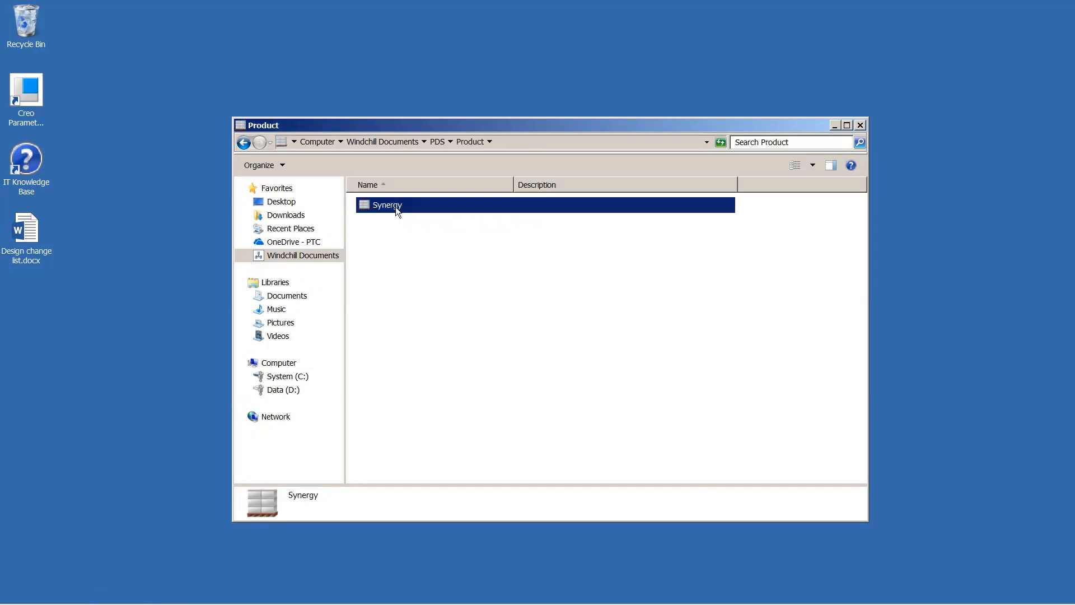
pyautogui.doubleClick(396, 207)
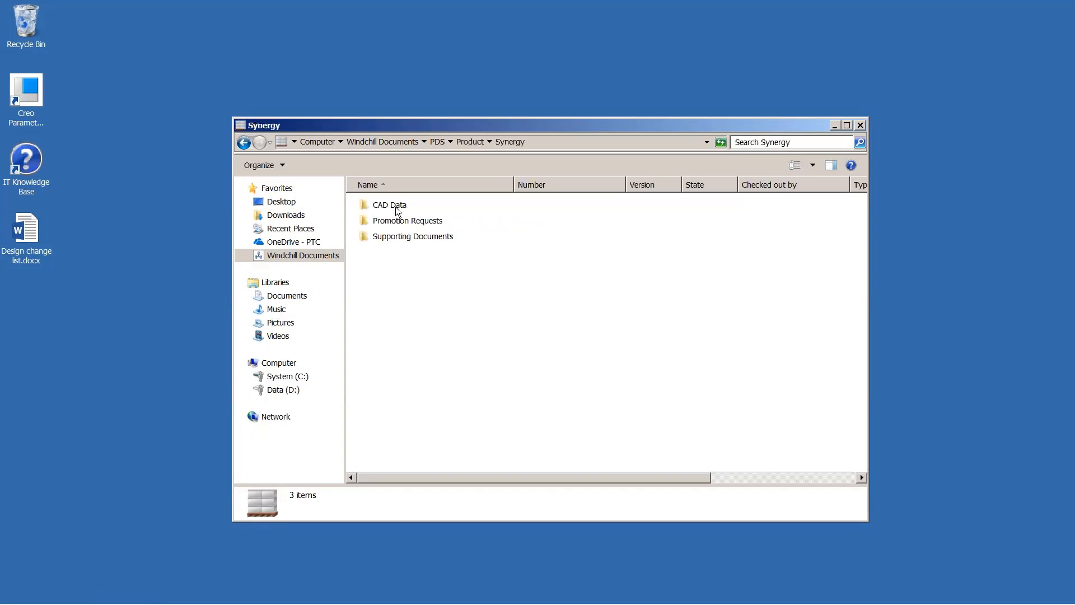
pyautogui.click(400, 239)
pyautogui.doubleClick(400, 237)
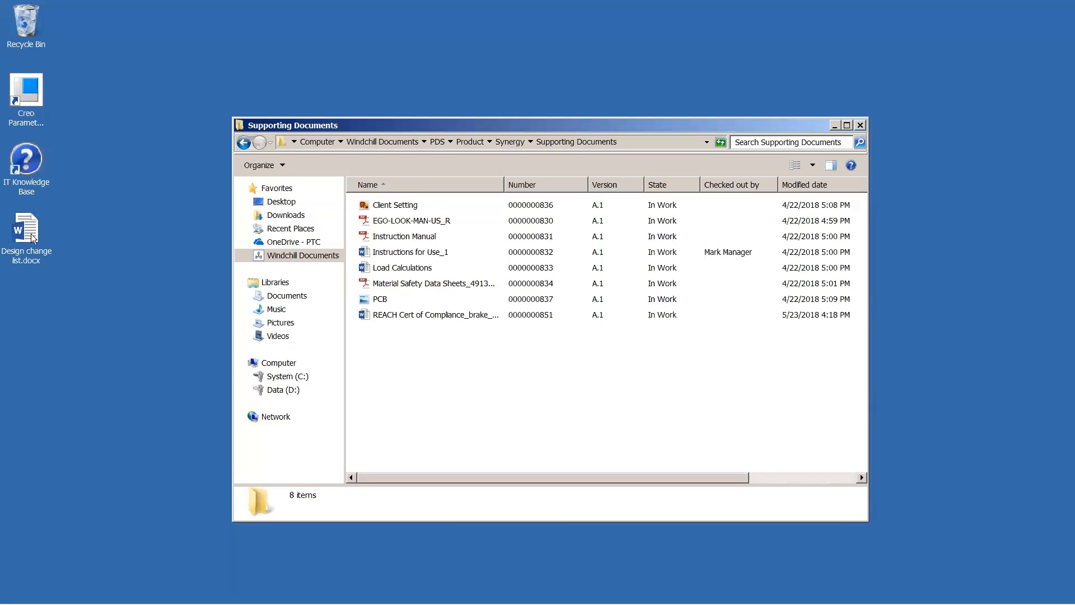
# Step: Add Design change list.docx from the desktop to the Supporting Documents folder as a new item of type Document
pyautogui.moveTo(33, 238); pyautogui.dragTo(394, 338)
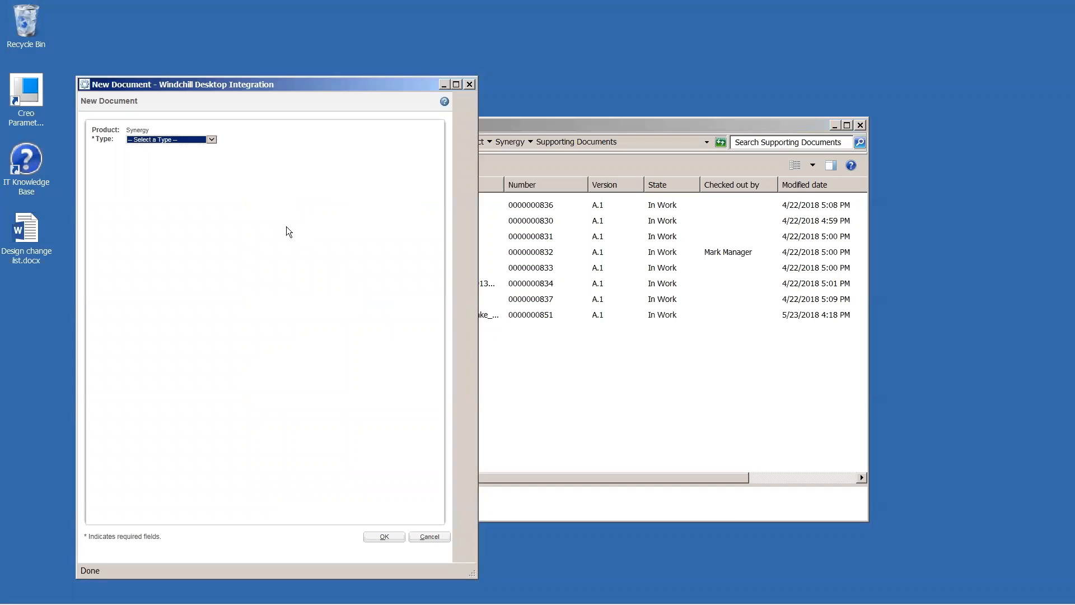
pyautogui.click(213, 140)
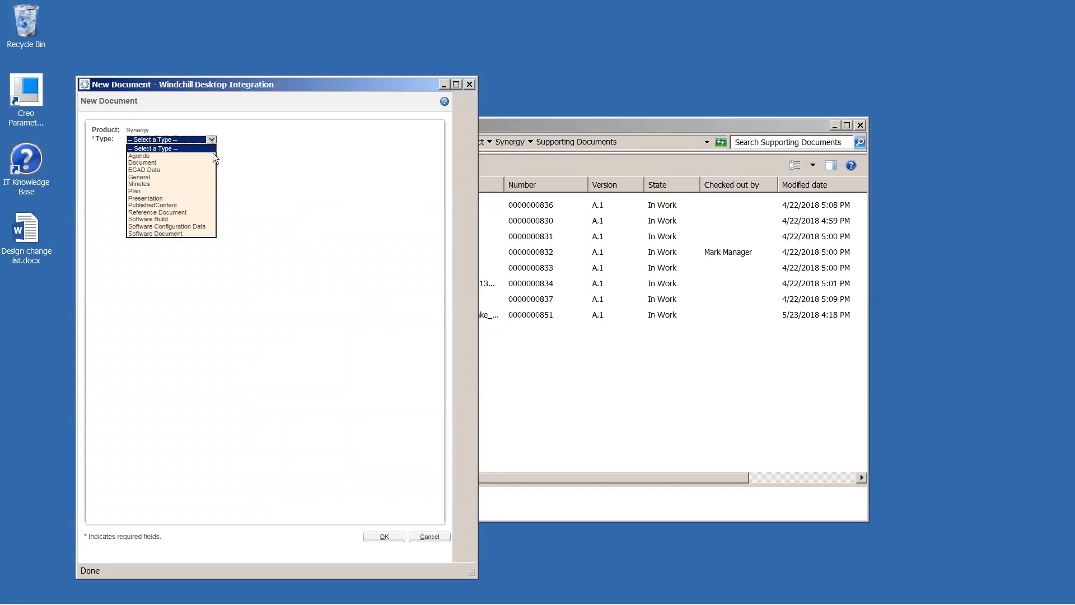
pyautogui.click(213, 164)
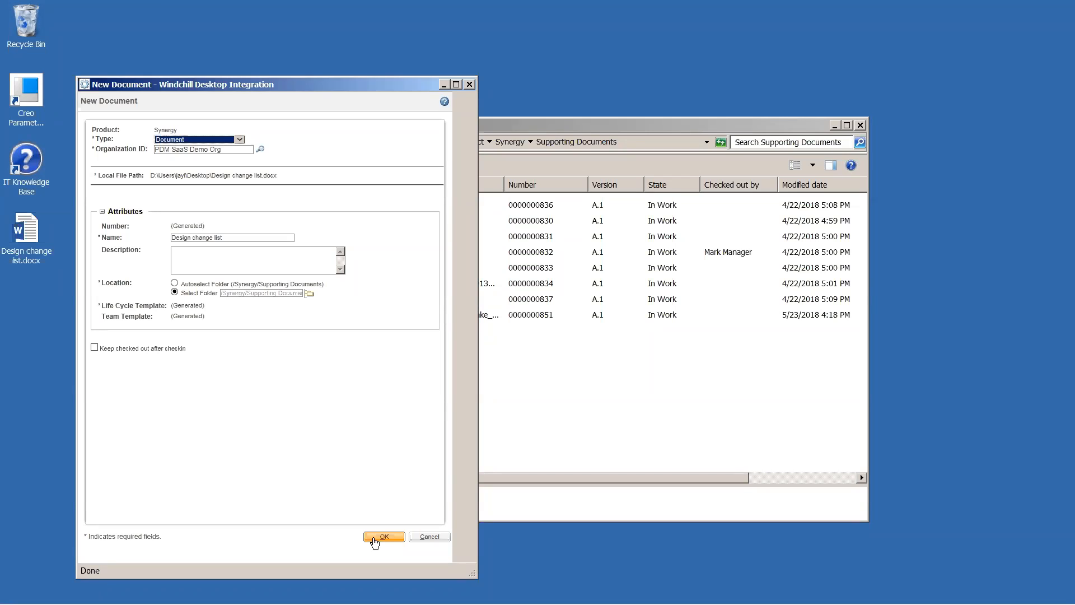
pyautogui.click(374, 541)
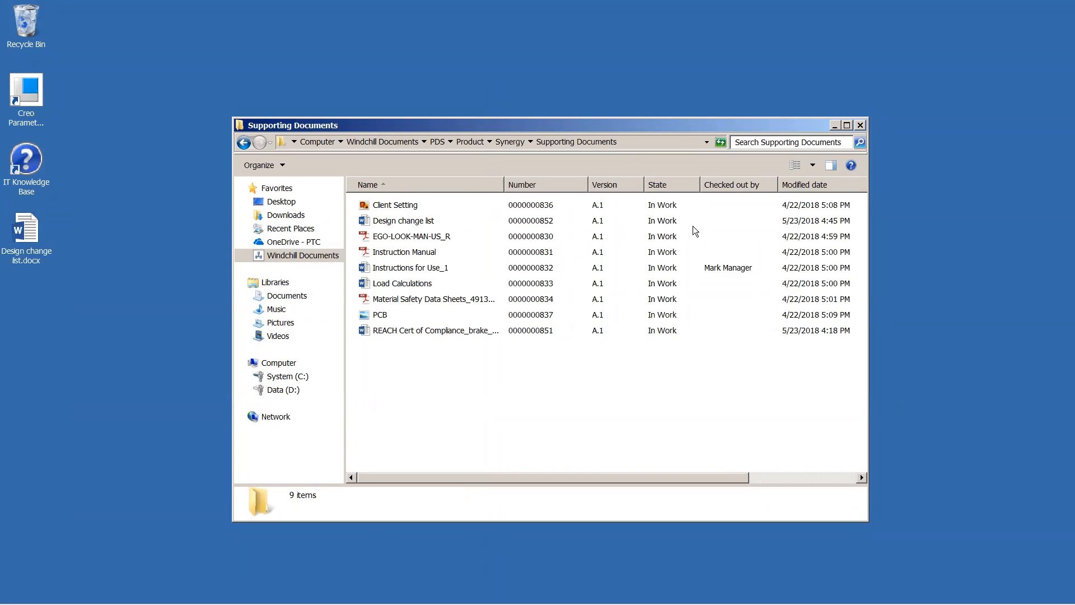
# Step: Open the REACH Cert of Compliance_brake_disk_SWX document in Word and check it out from Windchill
pyautogui.click(418, 332)
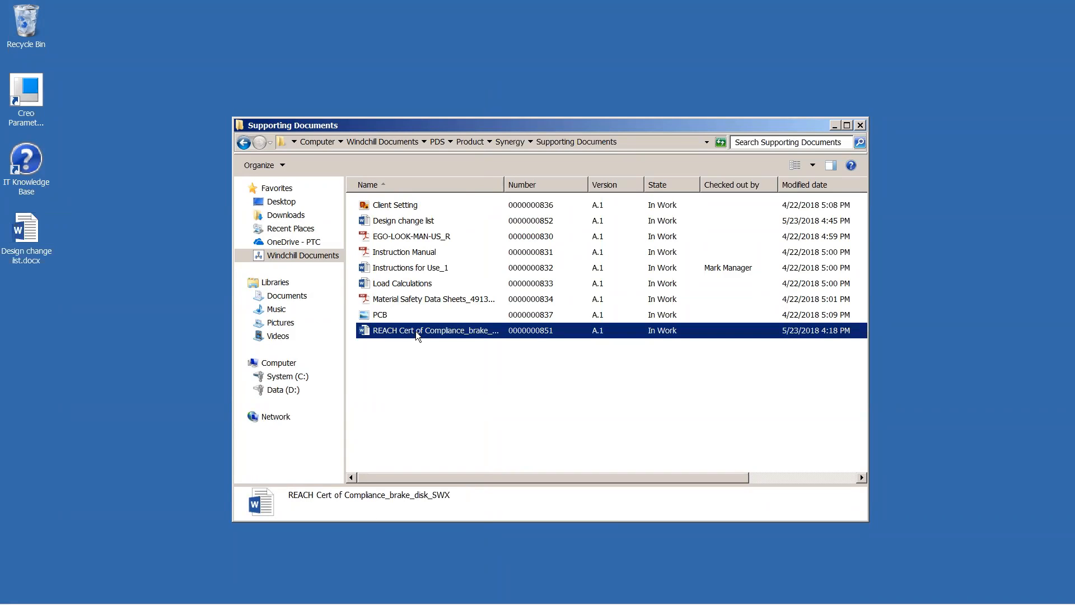
pyautogui.doubleClick(417, 332)
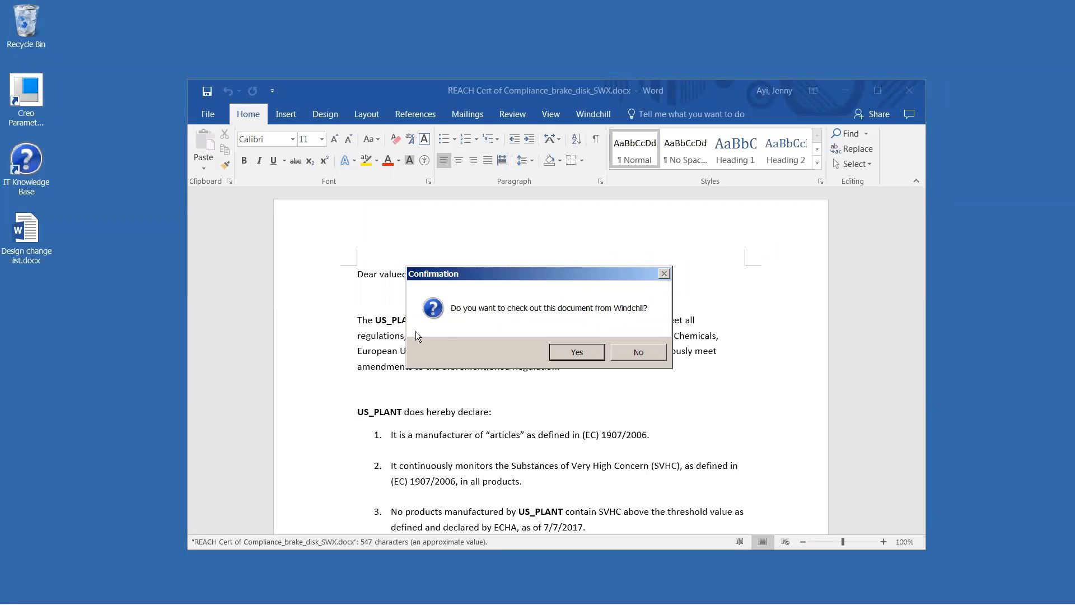
pyautogui.click(579, 352)
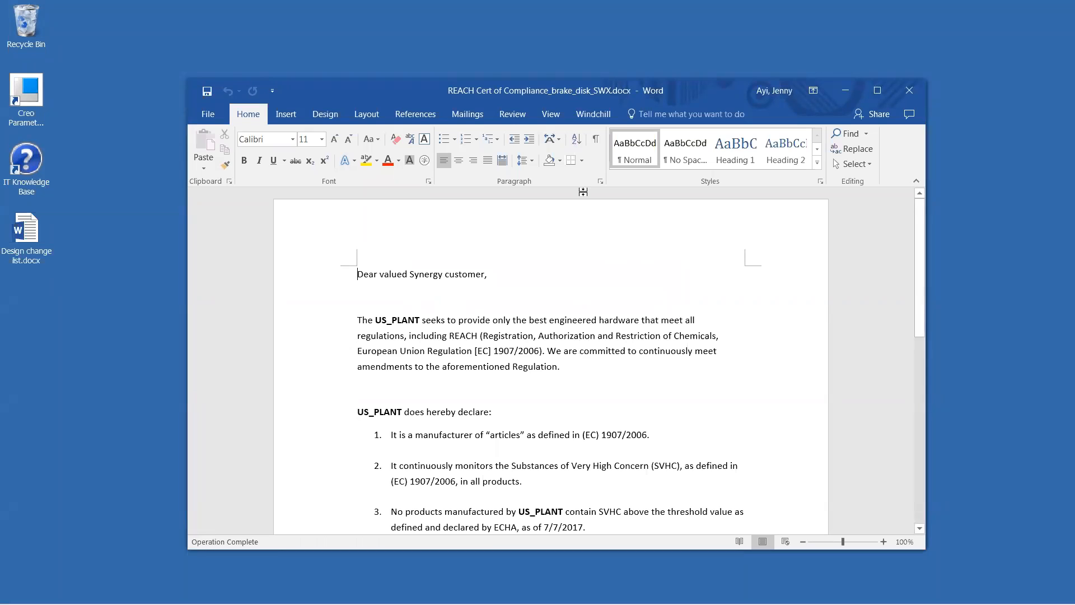
# Step: Change the date at the end of the third declaration to 05/23/2018
pyautogui.click(598, 116)
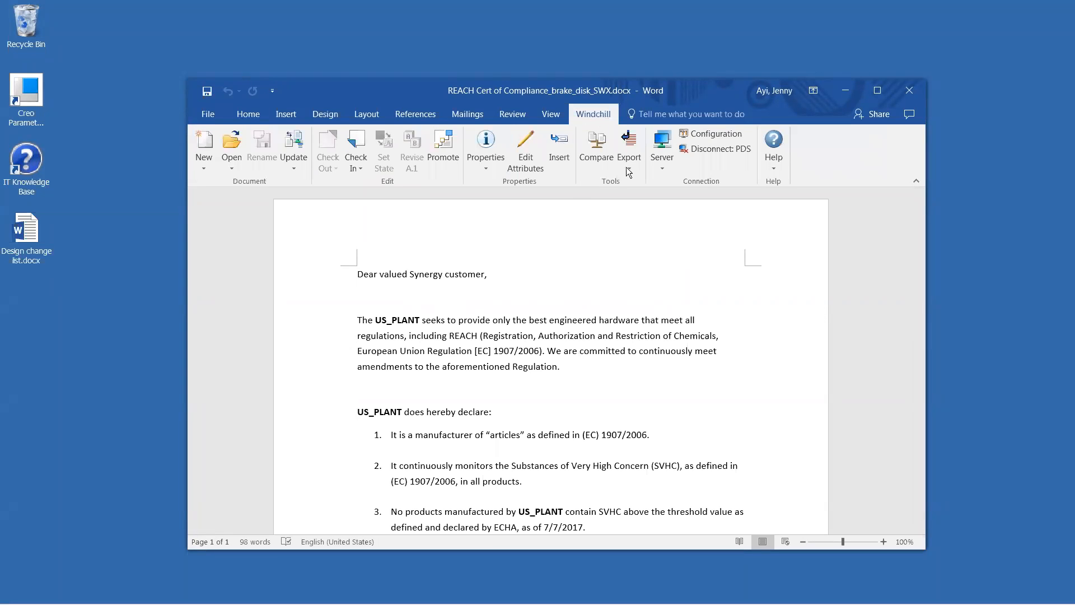
pyautogui.scroll(-1, 752, 361)
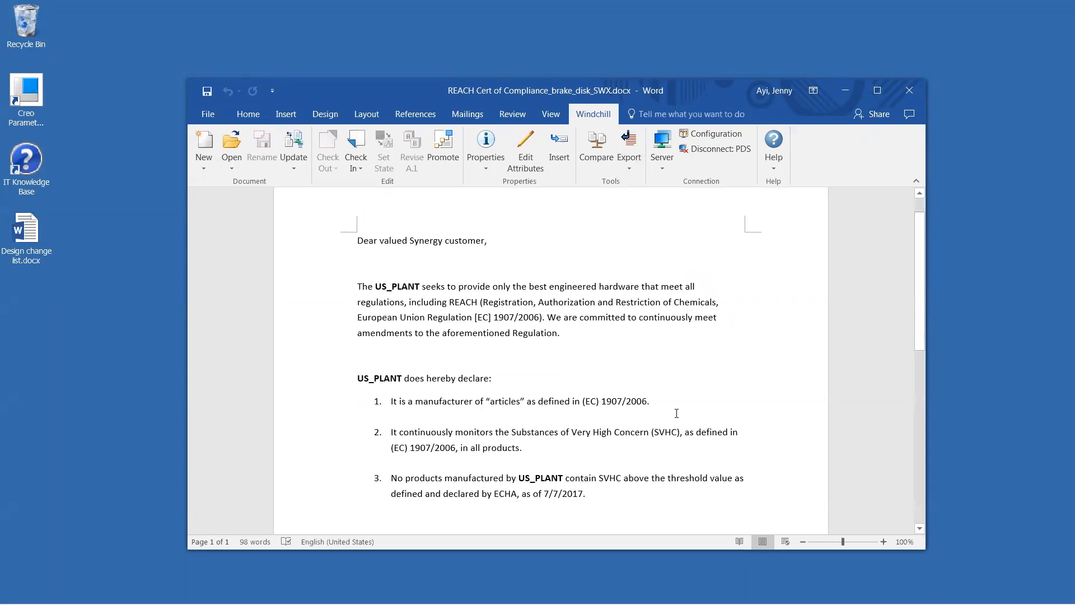
pyautogui.click(585, 494)
pyautogui.press('BackSpace')
pyautogui.press('BackSpace')
pyautogui.press('BackSpace')
pyautogui.press('BackSpace')
pyautogui.press('BackSpace')
pyautogui.press('BackSpace')
pyautogui.press('BackSpace')
pyautogui.press('BackSpace')
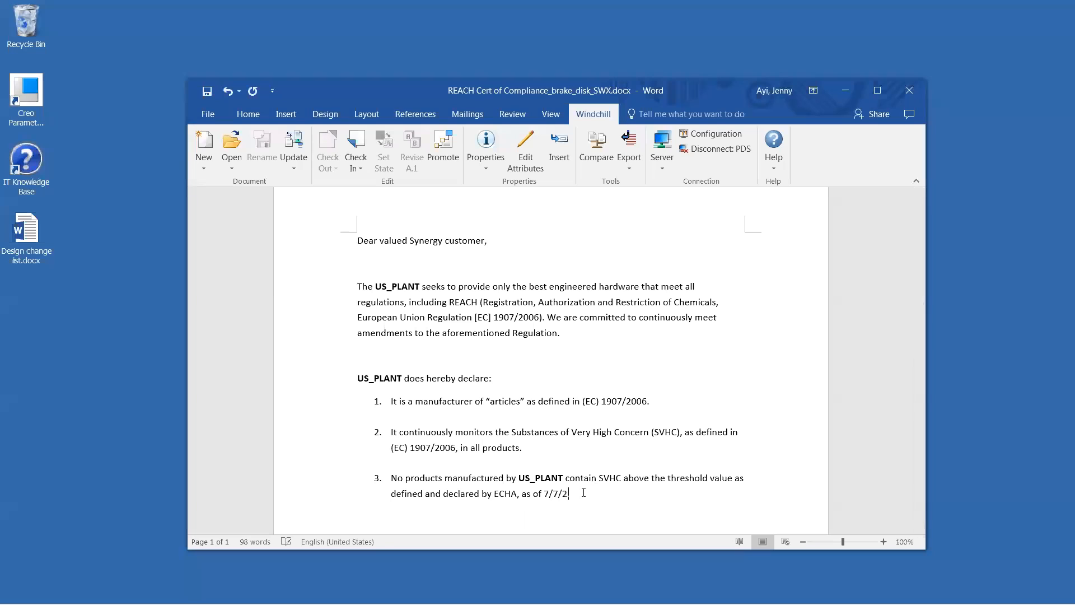
pyautogui.write('05/23/2018.')
# Step: Check the edited REACH certificate in to Windchill without a description and close Word
pyautogui.click(355, 166)
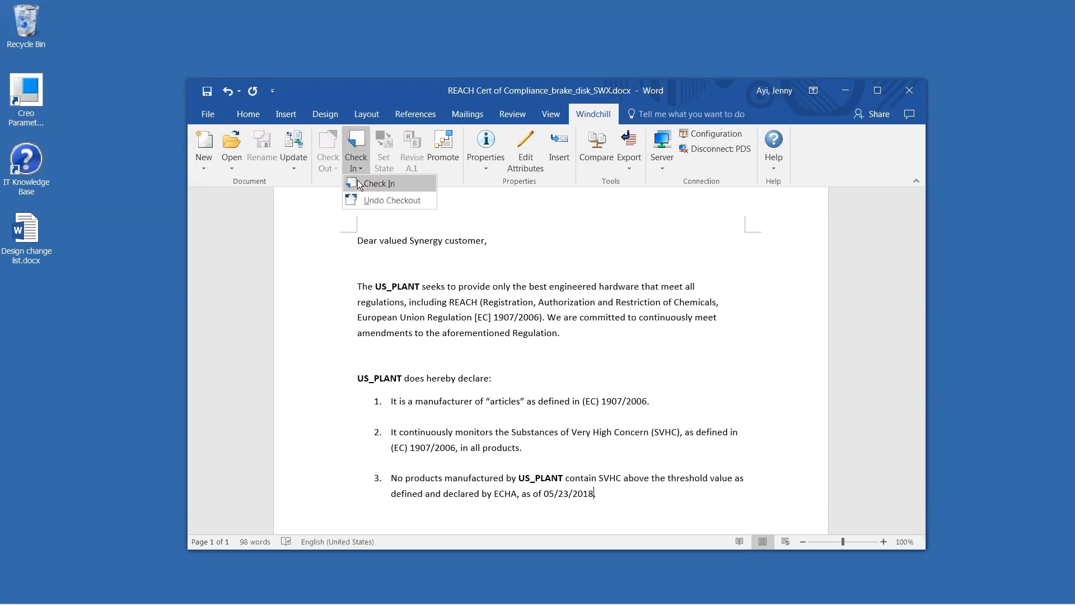
pyautogui.click(359, 184)
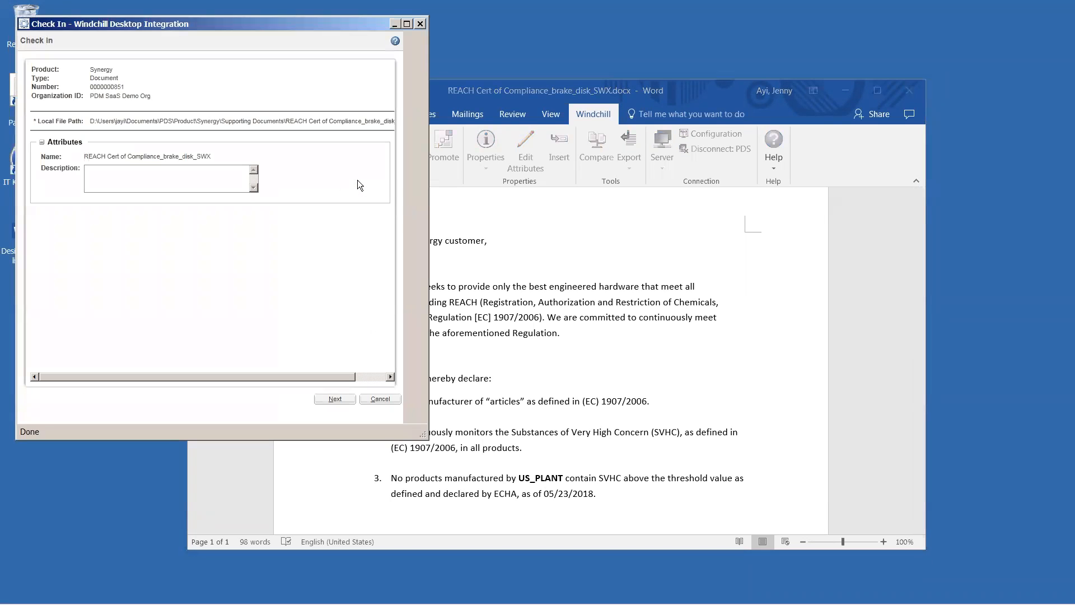
pyautogui.click(348, 401)
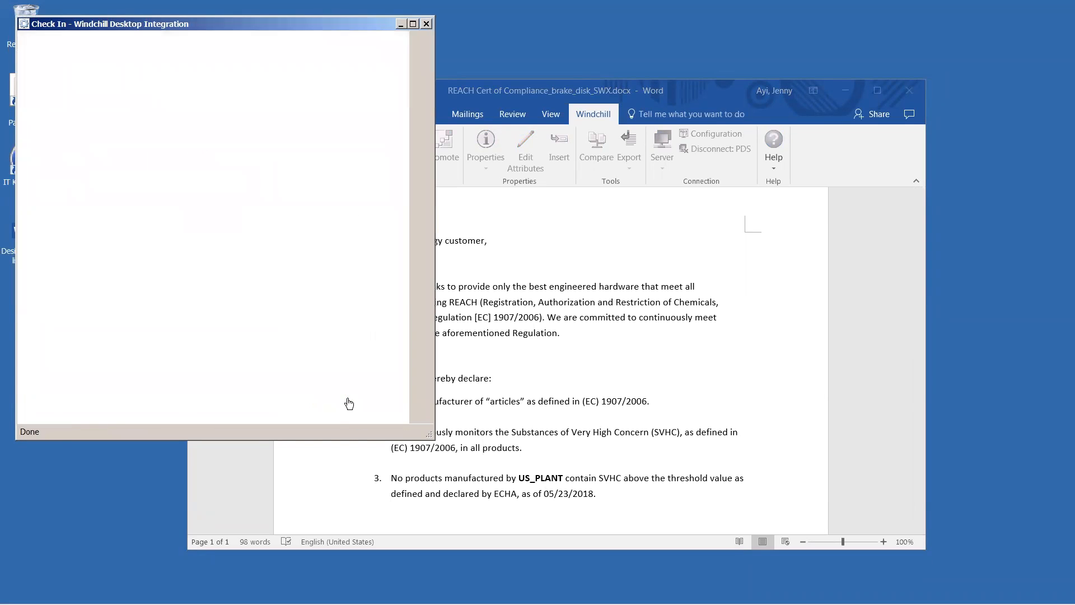
pyautogui.click(348, 400)
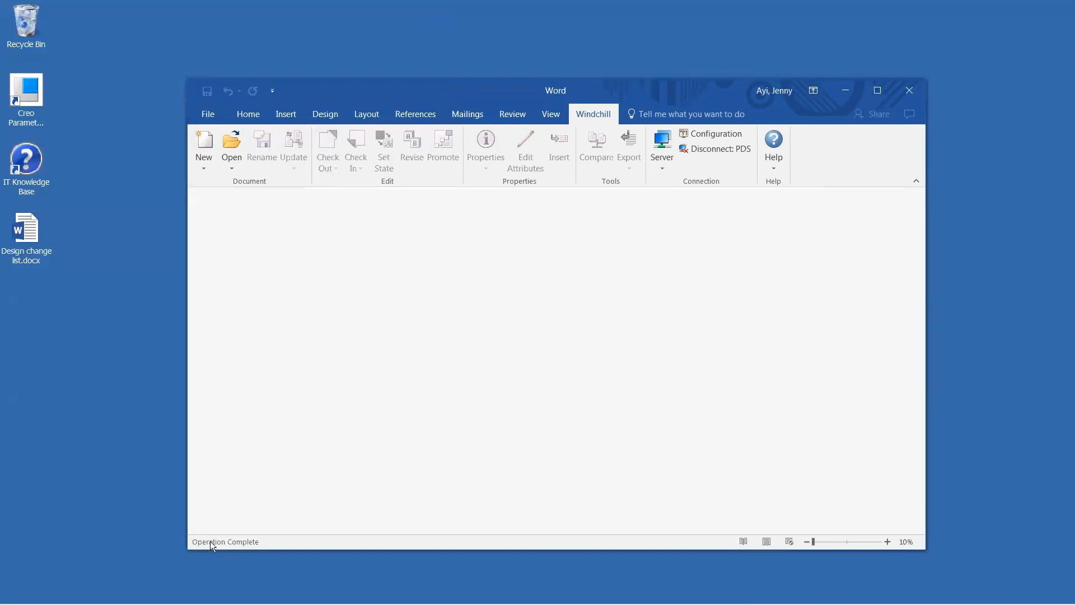
pyautogui.click(909, 91)
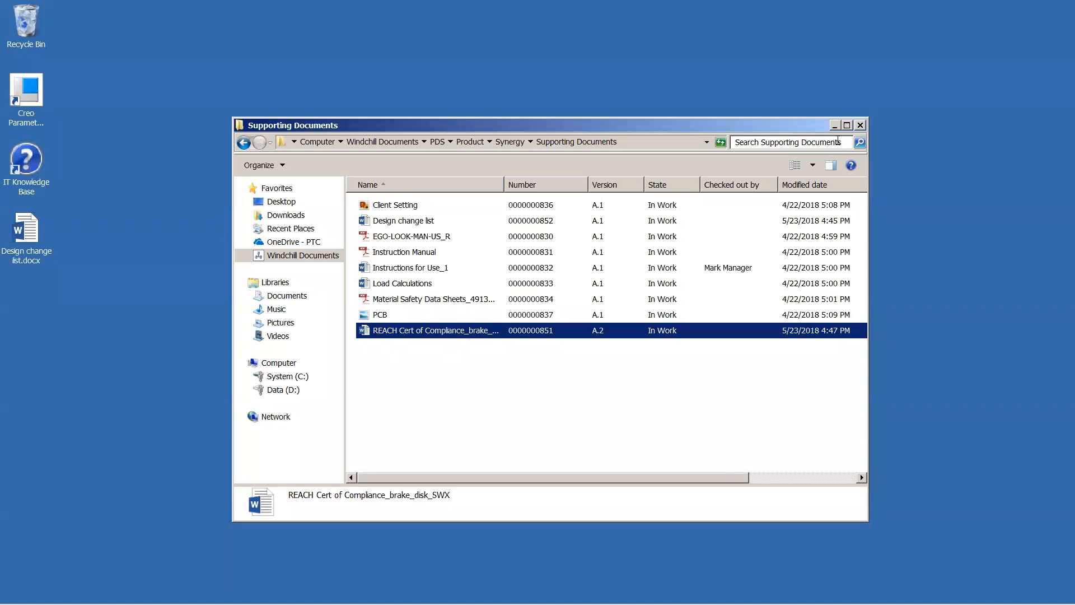
# Step: Switch to Creo Parametric and hide TRANSMISSION_SHELL.PRT in the M_SERIES_TRANSMISSION assembly
pyautogui.click(835, 126)
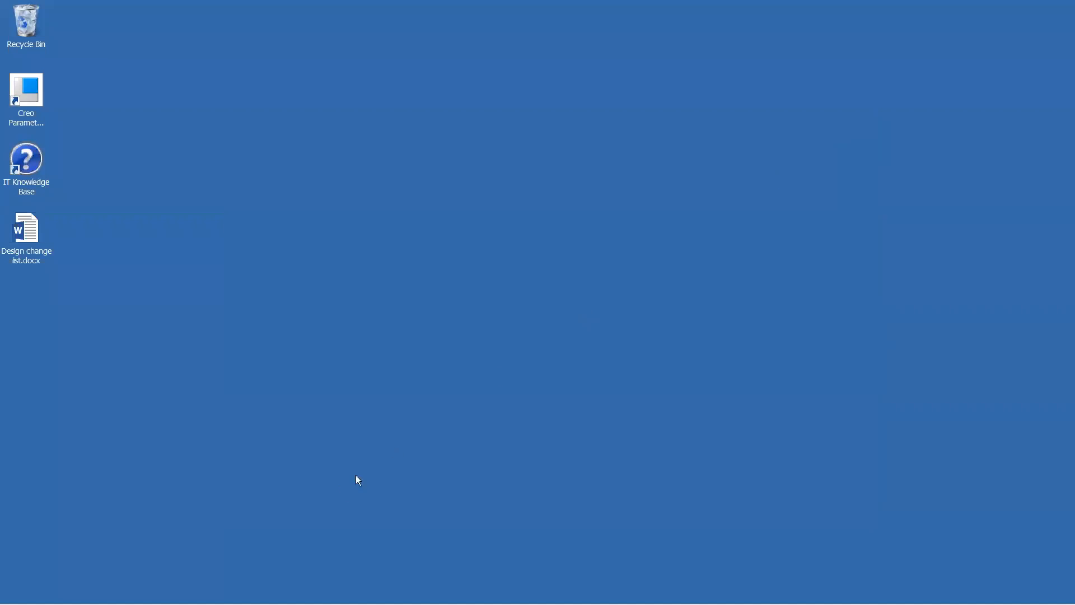
pyautogui.click(219, 598)
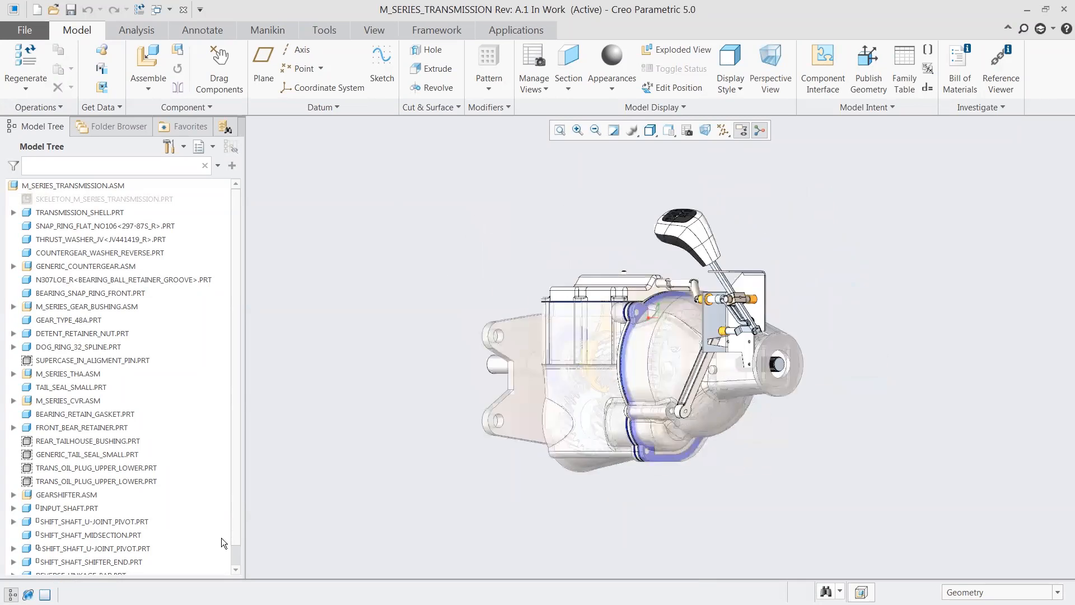
pyautogui.click(591, 449)
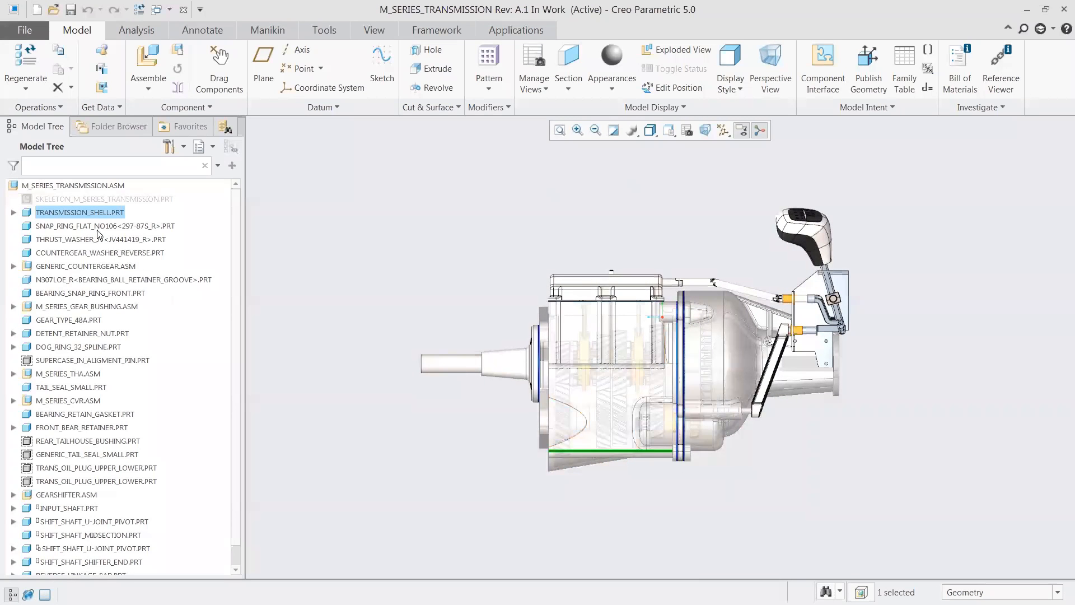
pyautogui.click(83, 214)
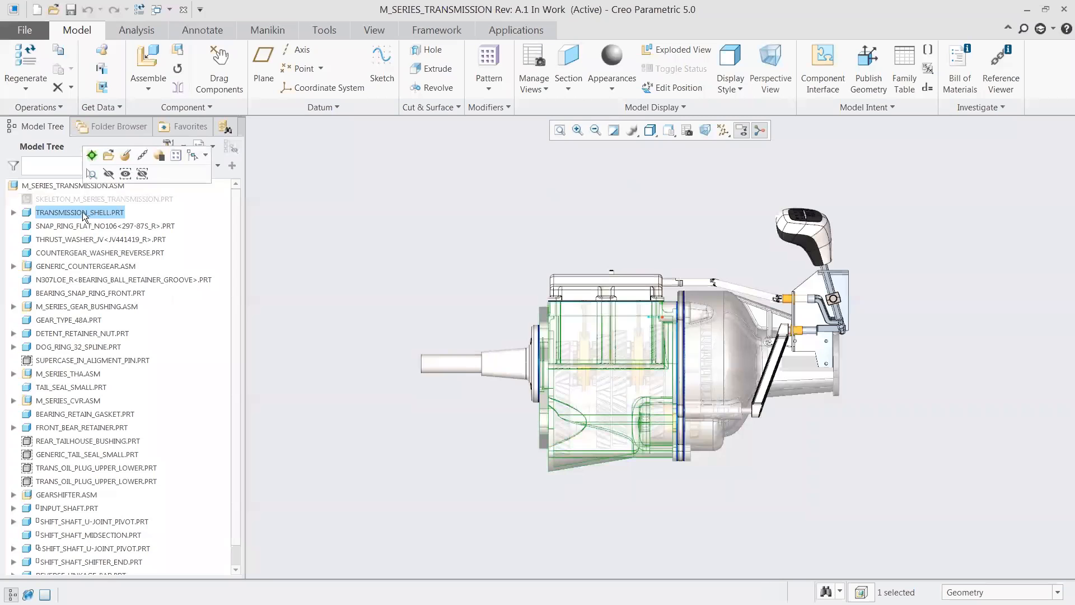
pyautogui.click(114, 173)
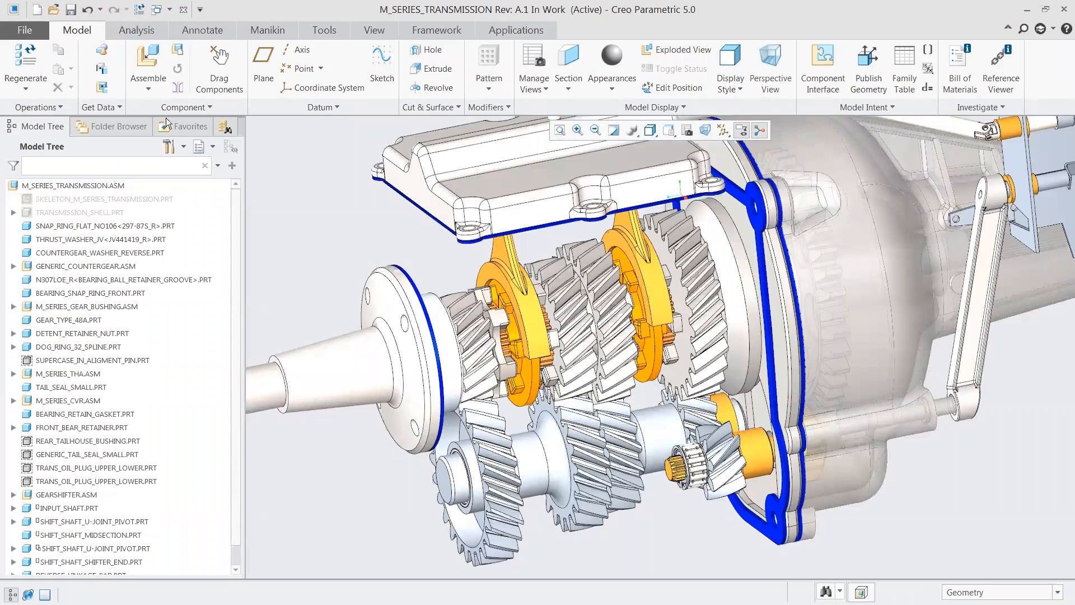
# Step: Turn the transmission gears with Drag Components from the small orange shaft end, then close the drag tool
pyautogui.click(220, 71)
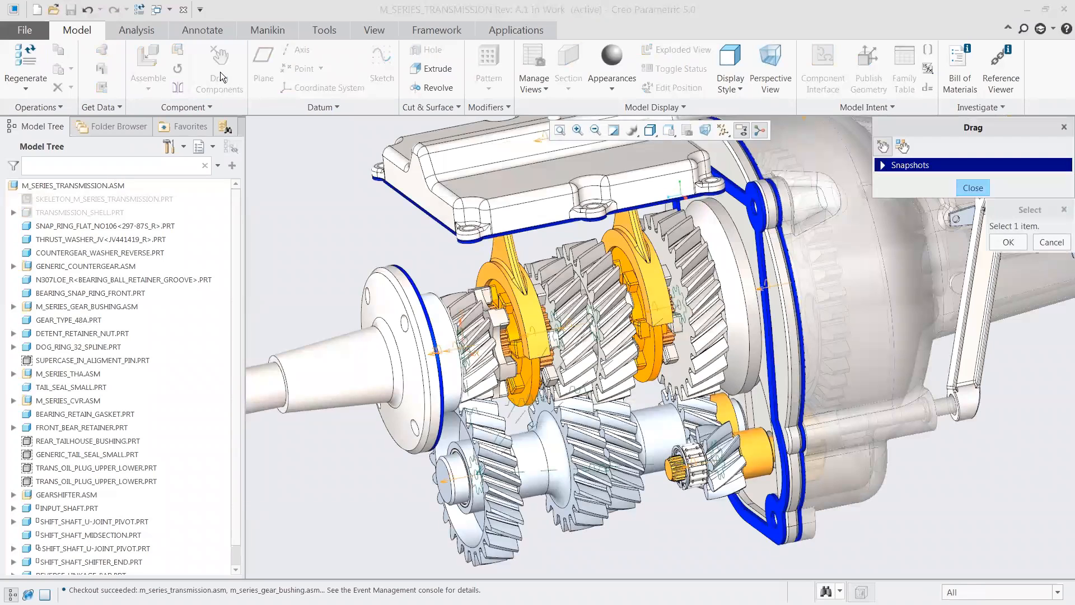
pyautogui.click(680, 472)
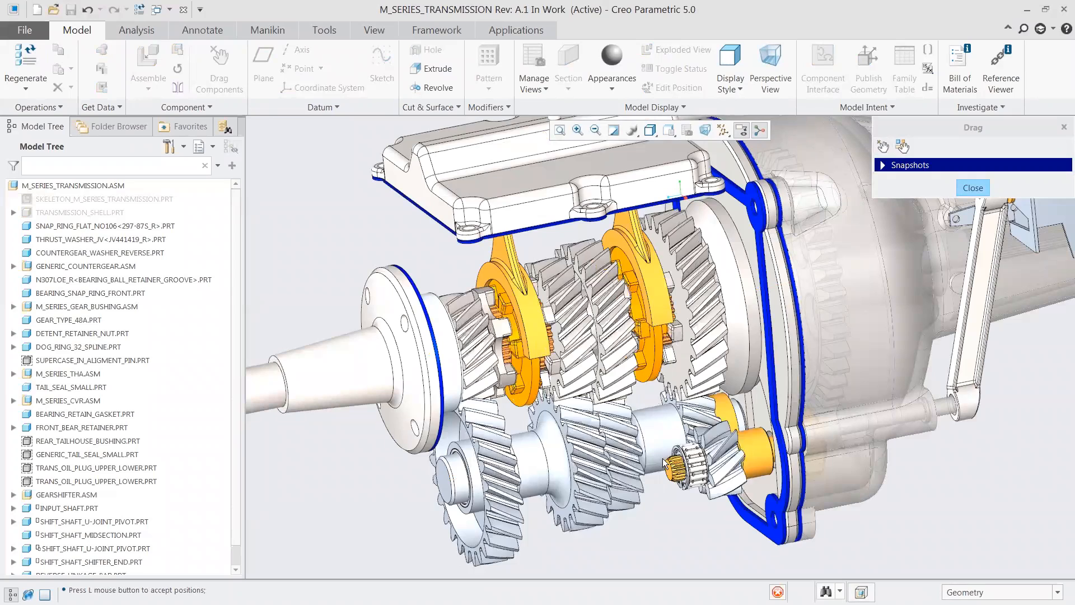
pyautogui.click(677, 469)
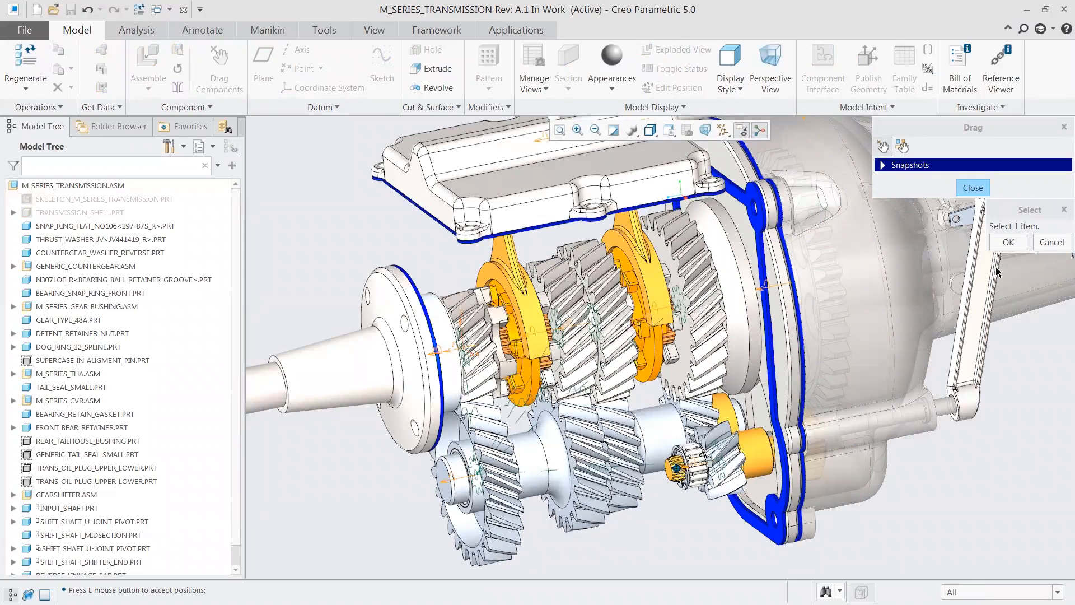
pyautogui.click(1009, 243)
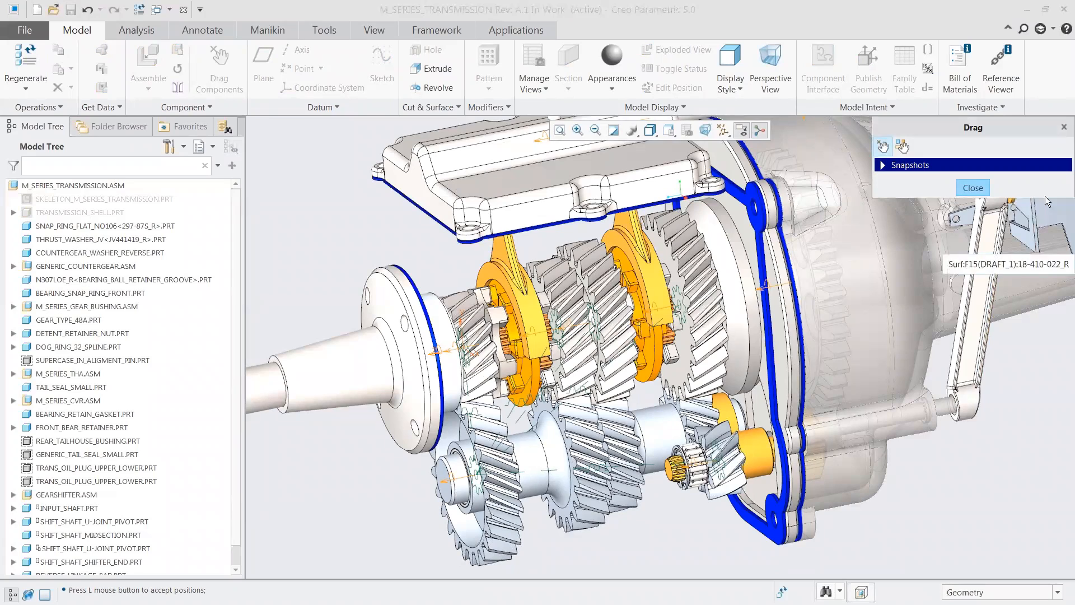
pyautogui.click(1064, 128)
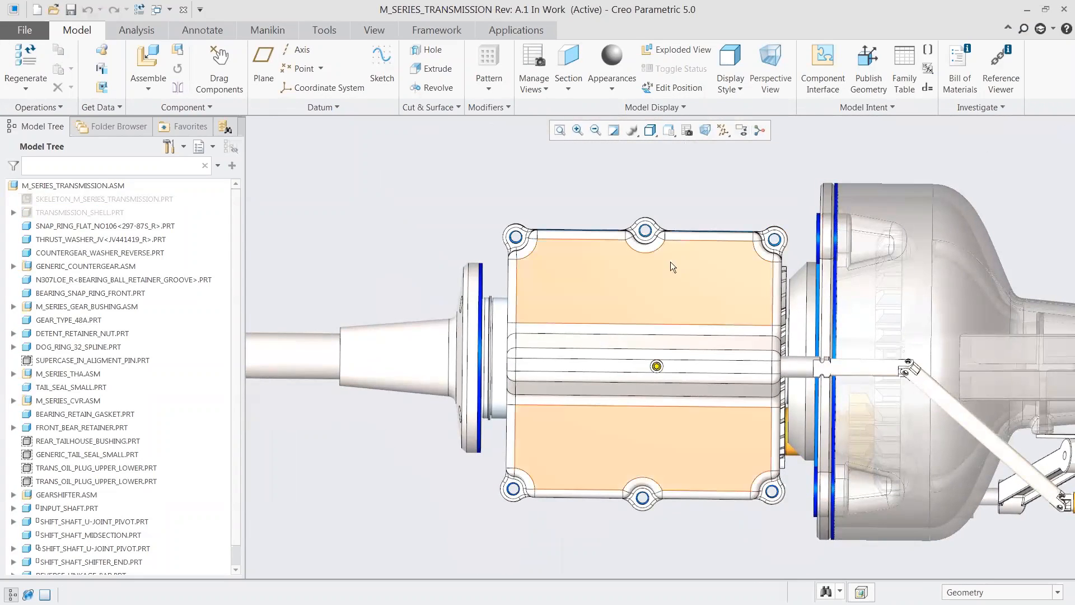
# Step: Open LUBE_CAP.PRT from the M_SERIES_CVR subassembly in its own window
pyautogui.click(642, 273)
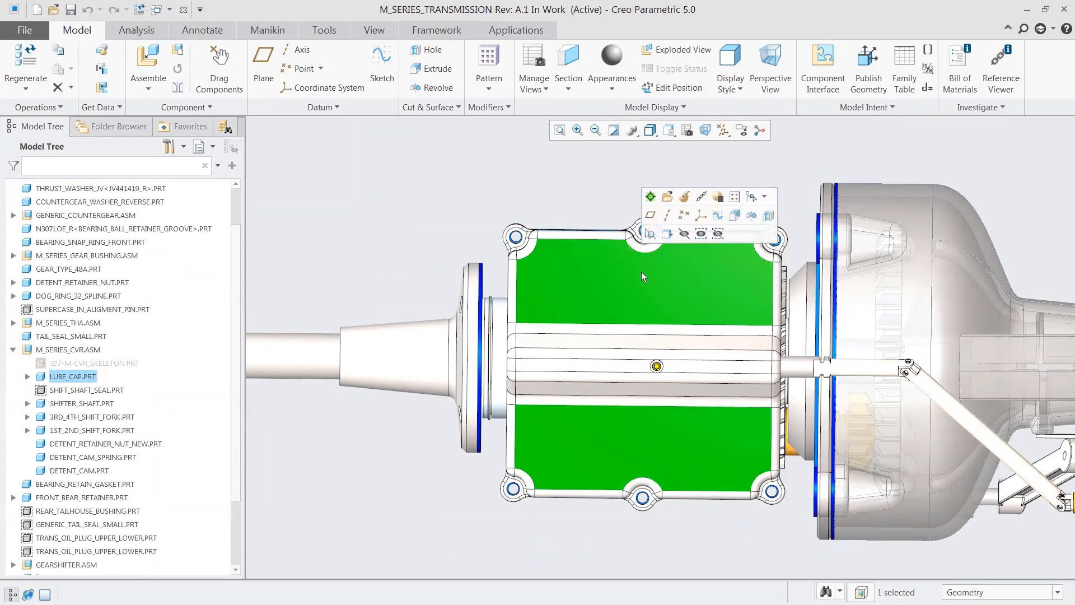
pyautogui.click(72, 378)
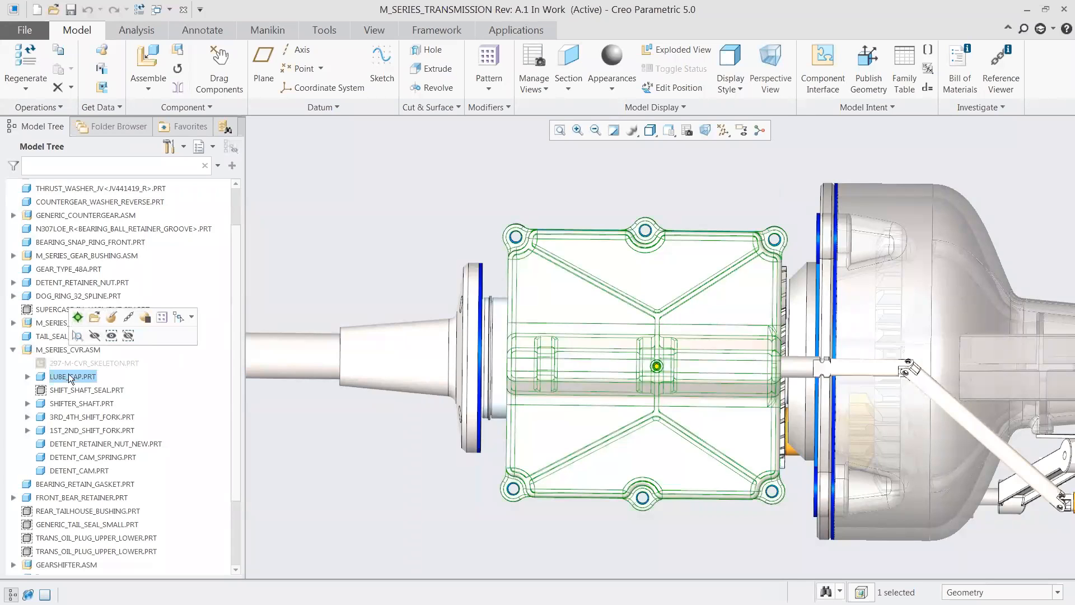
pyautogui.click(95, 317)
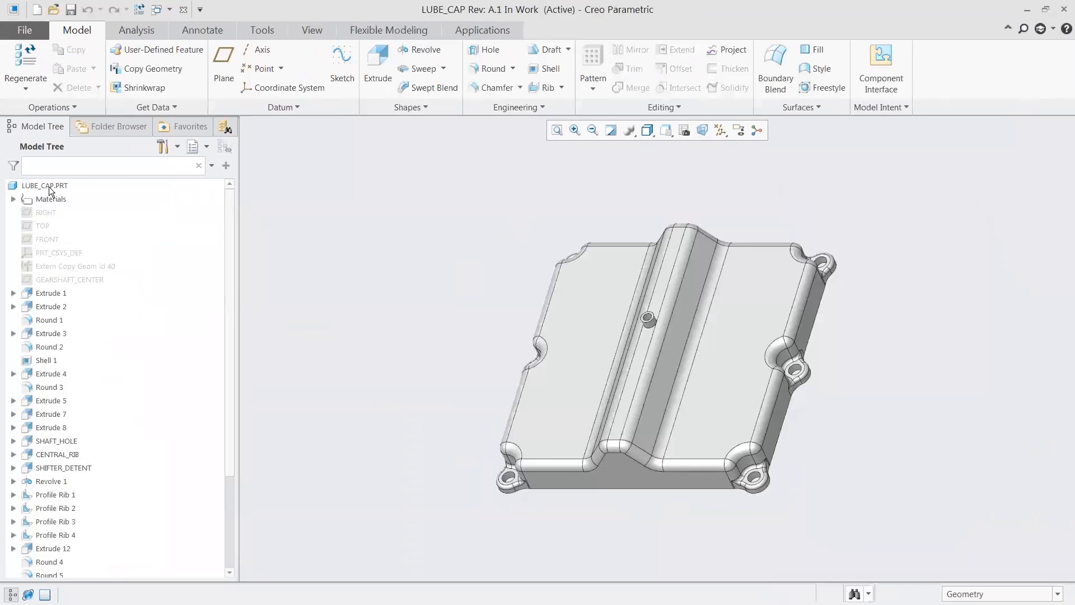
# Step: Review the Design change annotation among the lube cap's representations on its Windchill server properties page, and close the viewer and browser
pyautogui.rightClick(49, 185)
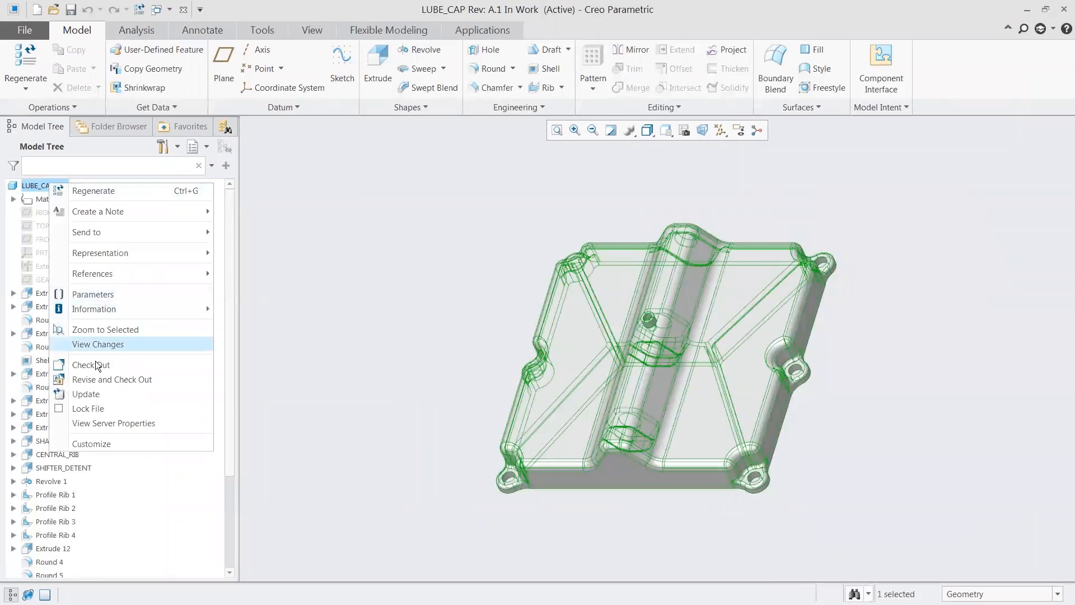
pyautogui.click(103, 422)
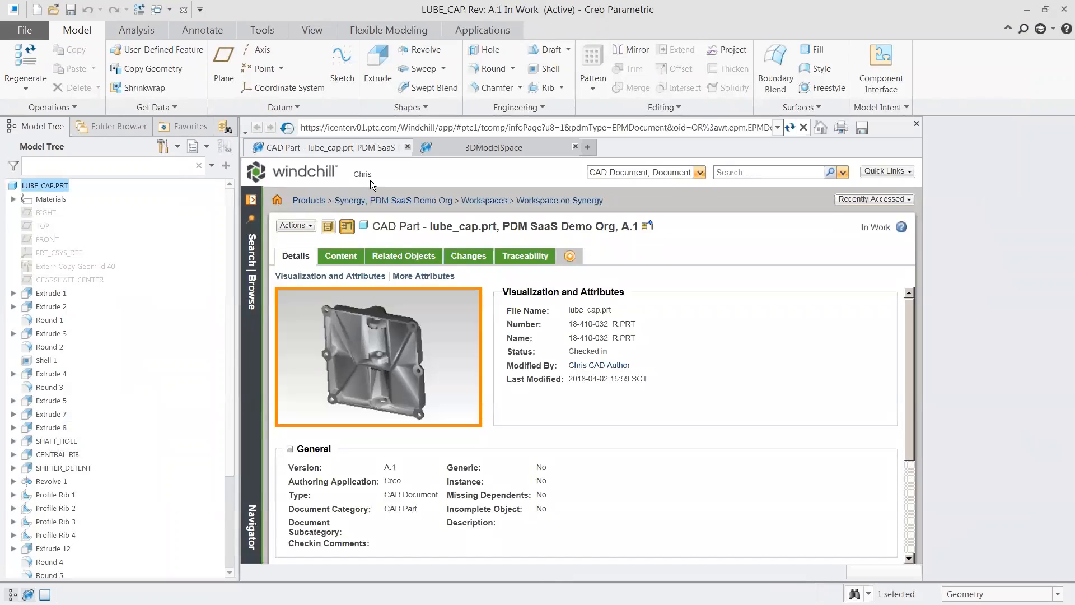
pyautogui.click(339, 257)
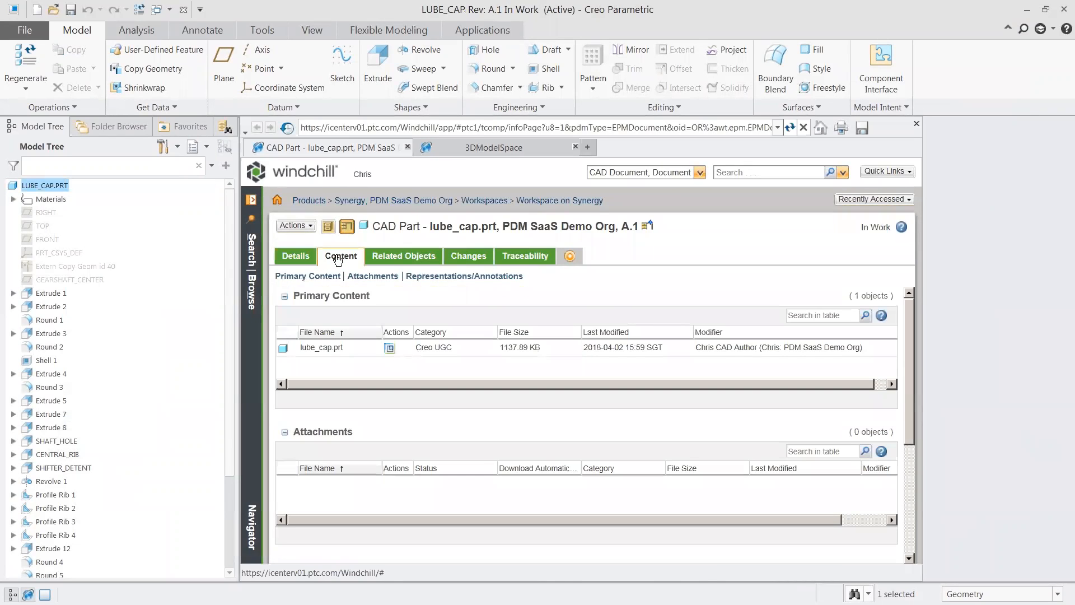
pyautogui.click(457, 280)
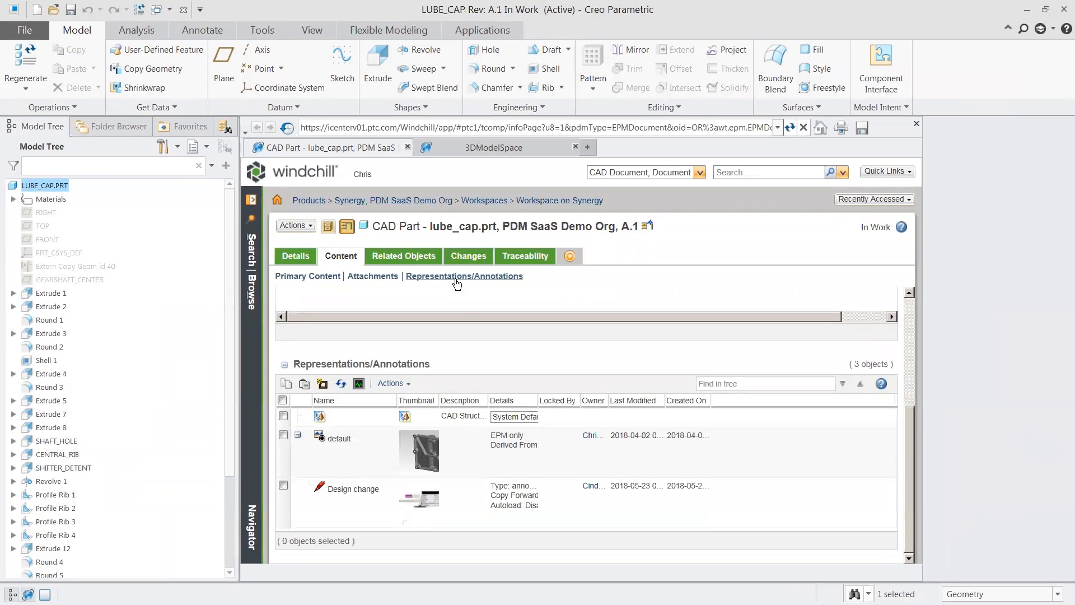
pyautogui.click(432, 507)
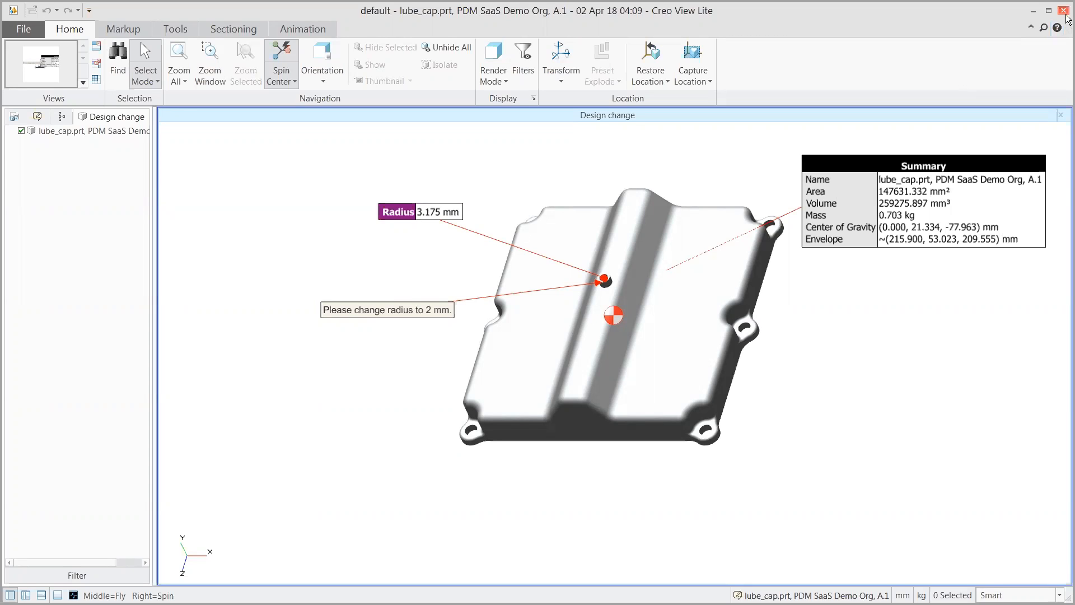
pyautogui.click(1063, 10)
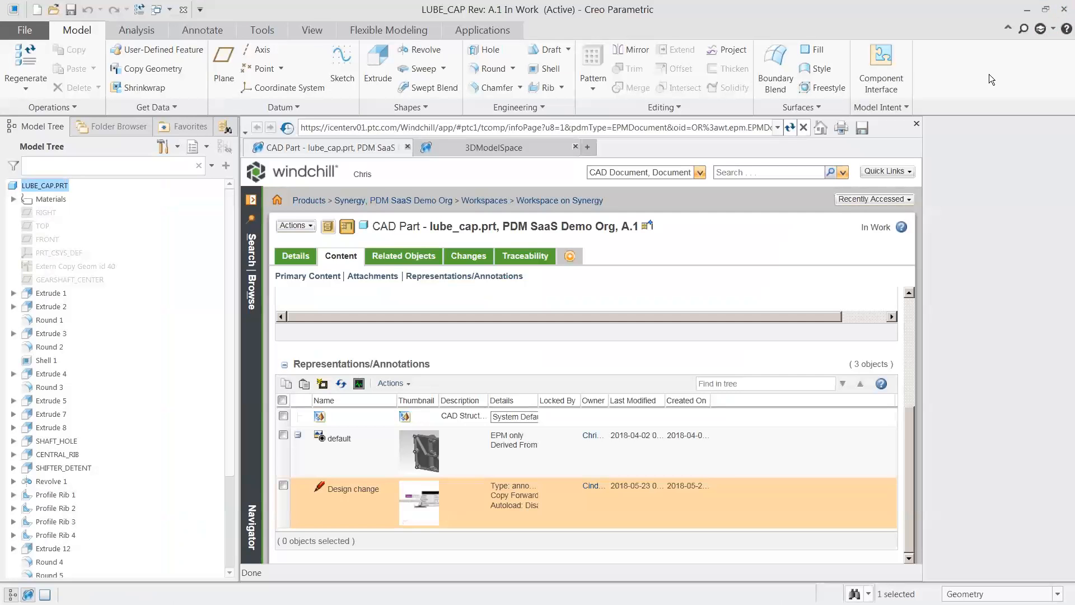
pyautogui.click(917, 124)
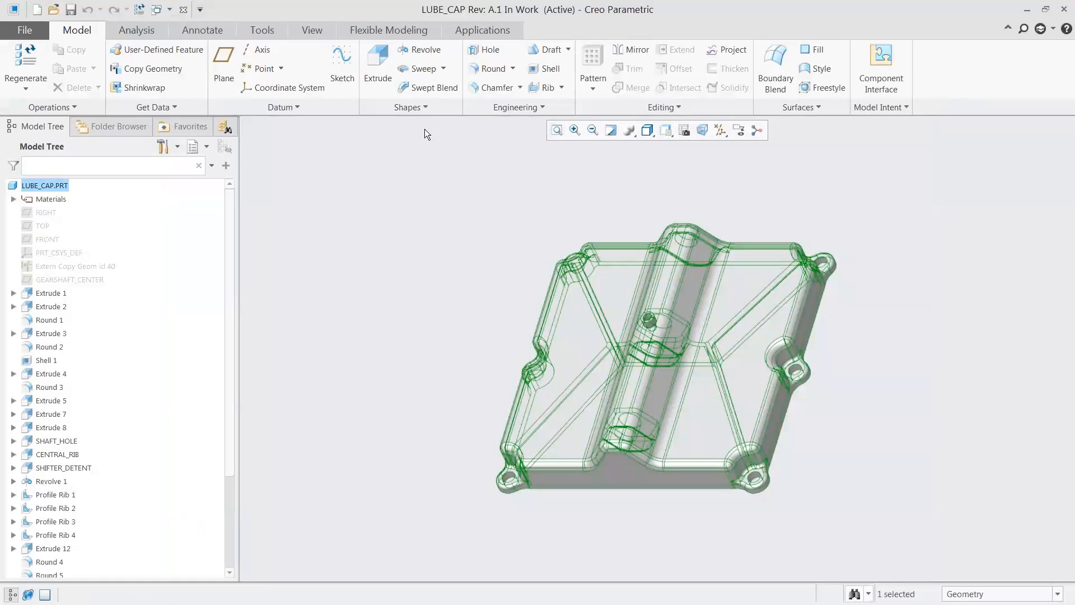
# Step: Check out the lube cap and set the radius of the small central boss's hole to 2 mm with Modify Analytic
pyautogui.rightClick(40, 185)
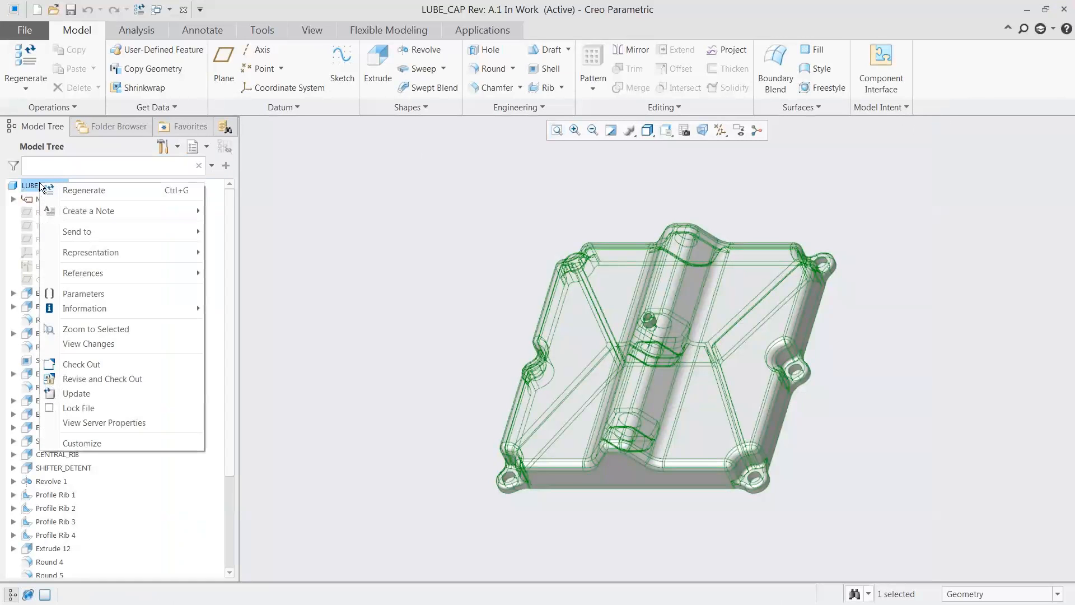
pyautogui.click(75, 364)
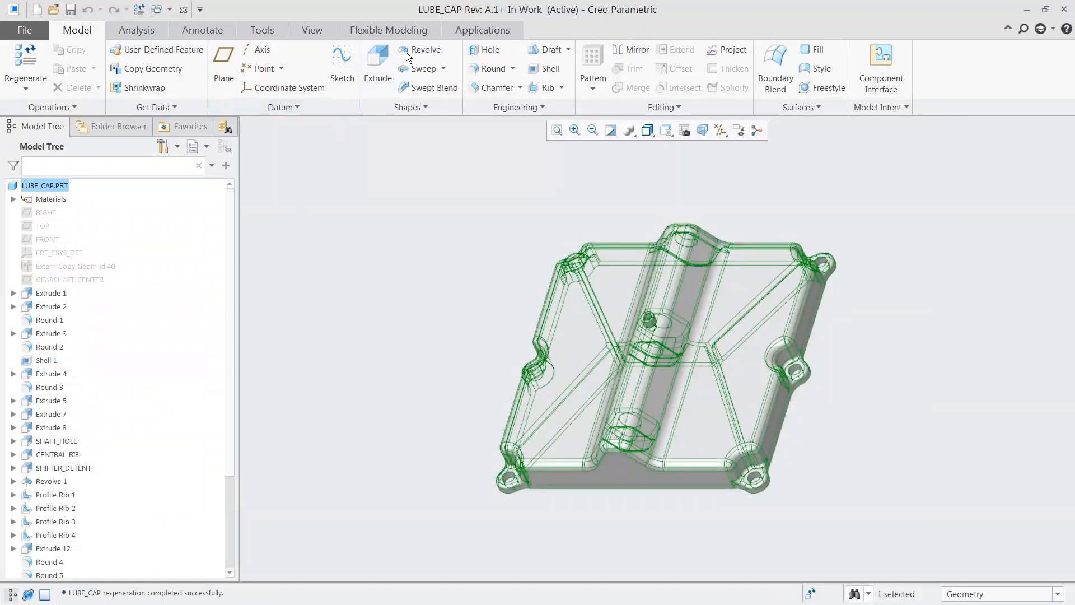
pyautogui.click(413, 29)
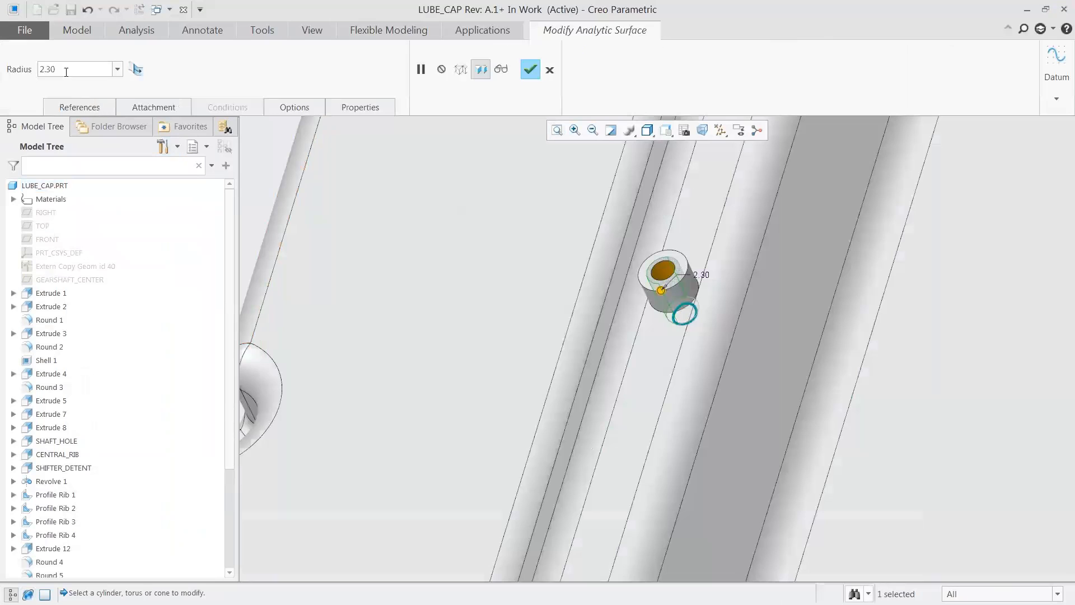
pyautogui.doubleClick(65, 69)
pyautogui.write('2')
pyautogui.press('Return')
pyautogui.click(528, 69)
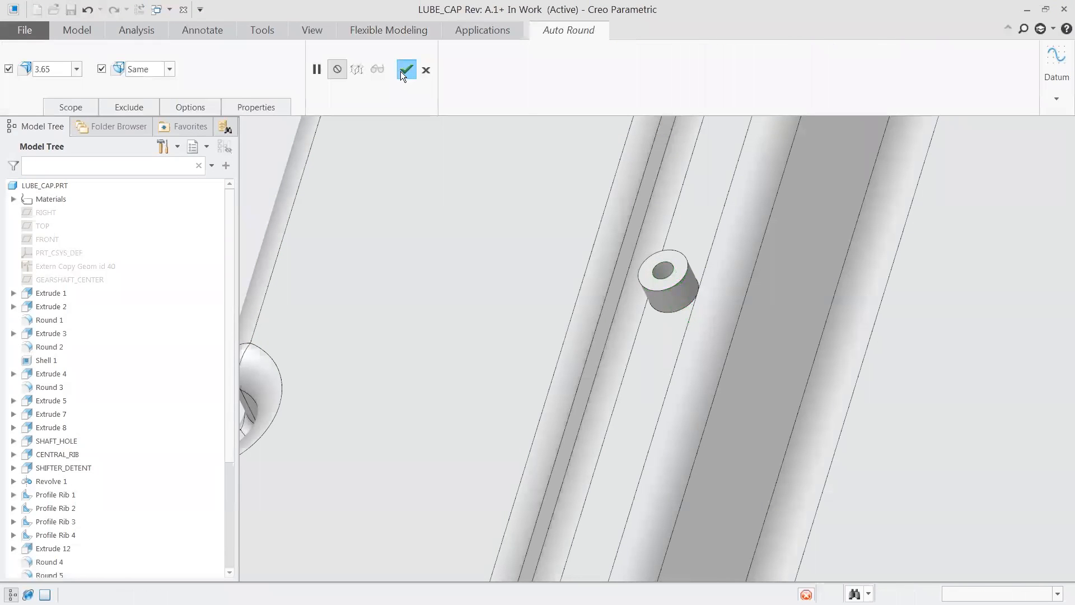
# Step: Apply an Auto Round of radius 3.65 to the lube cap and check the part in using the Auto option
pyautogui.click(404, 70)
pyautogui.rightClick(56, 185)
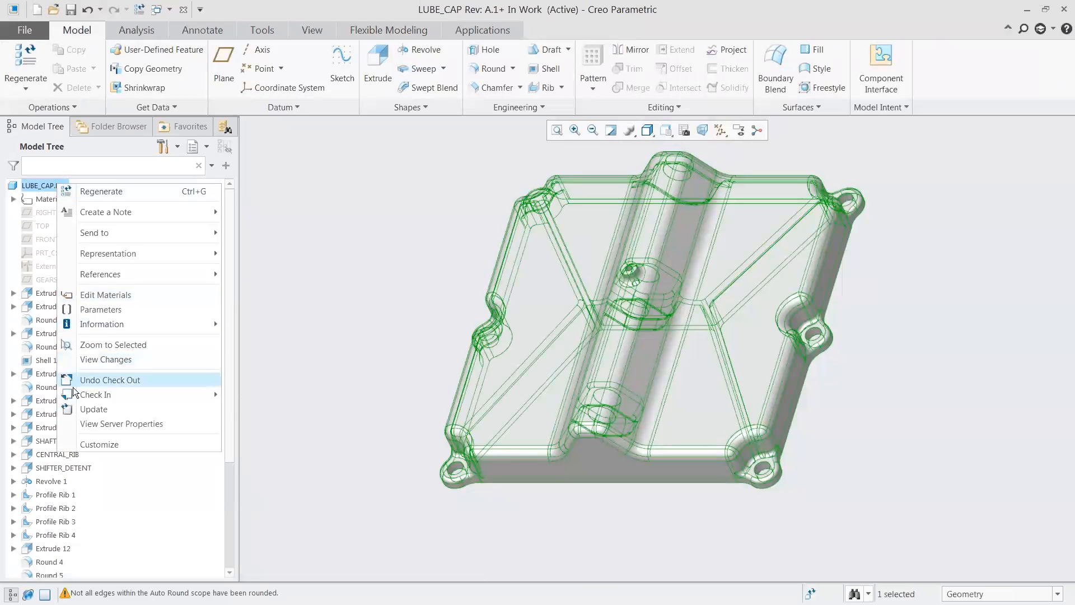
pyautogui.moveTo(78, 394)
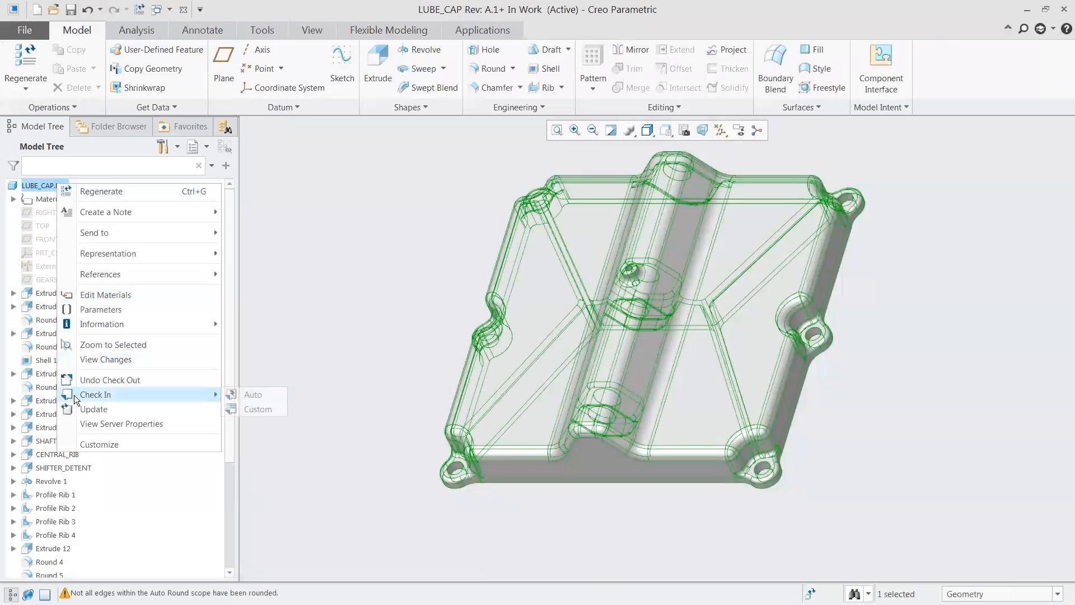
pyautogui.click(254, 395)
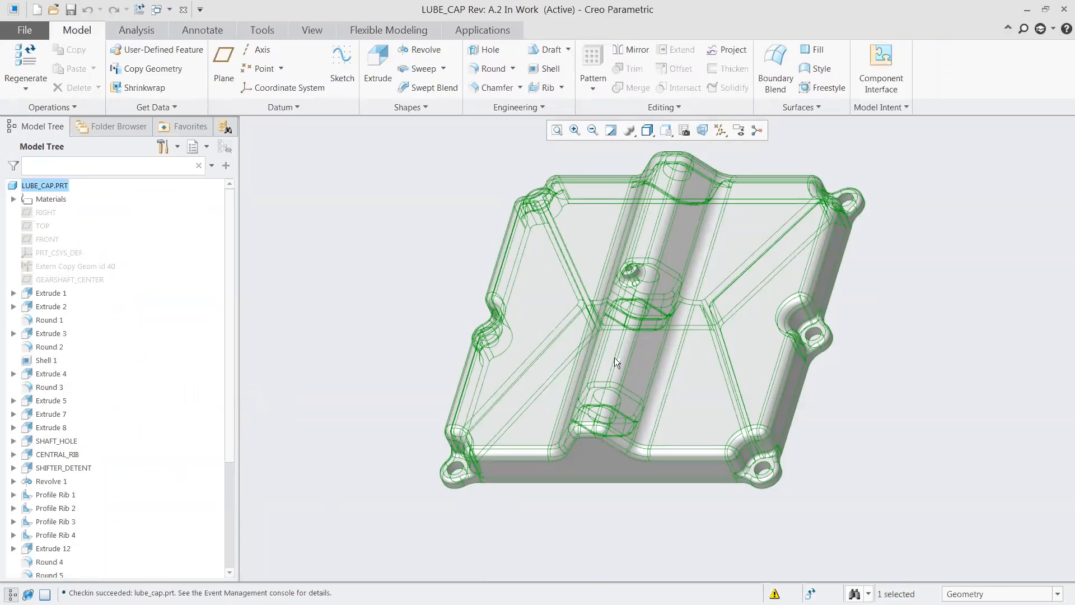
pyautogui.click(884, 212)
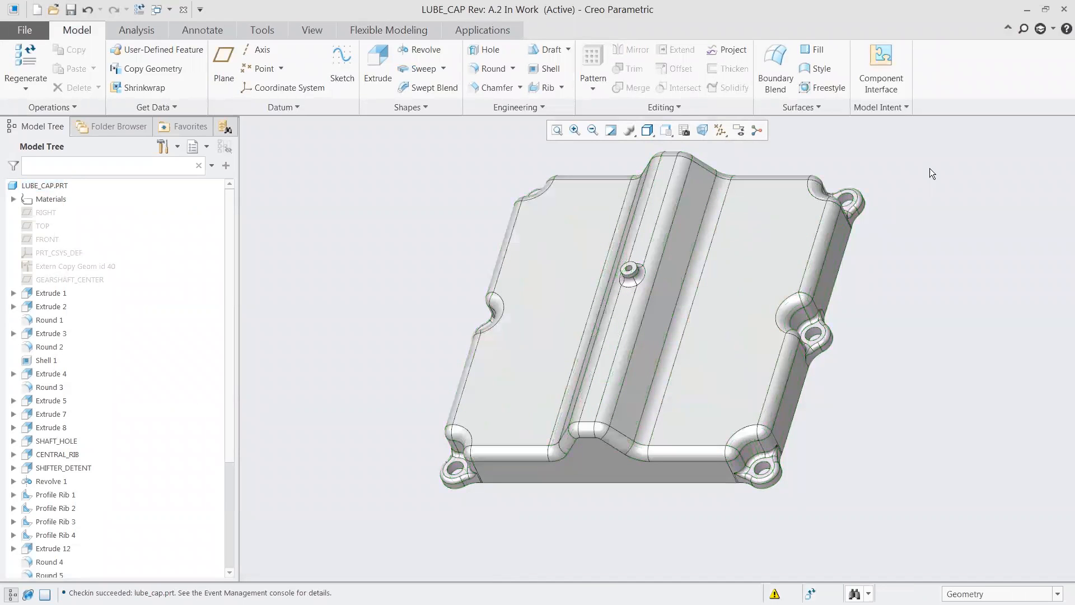
# Step: Minimize the lube cap and transmission assembly windows and switch to SOLIDWORKS
pyautogui.click(1027, 10)
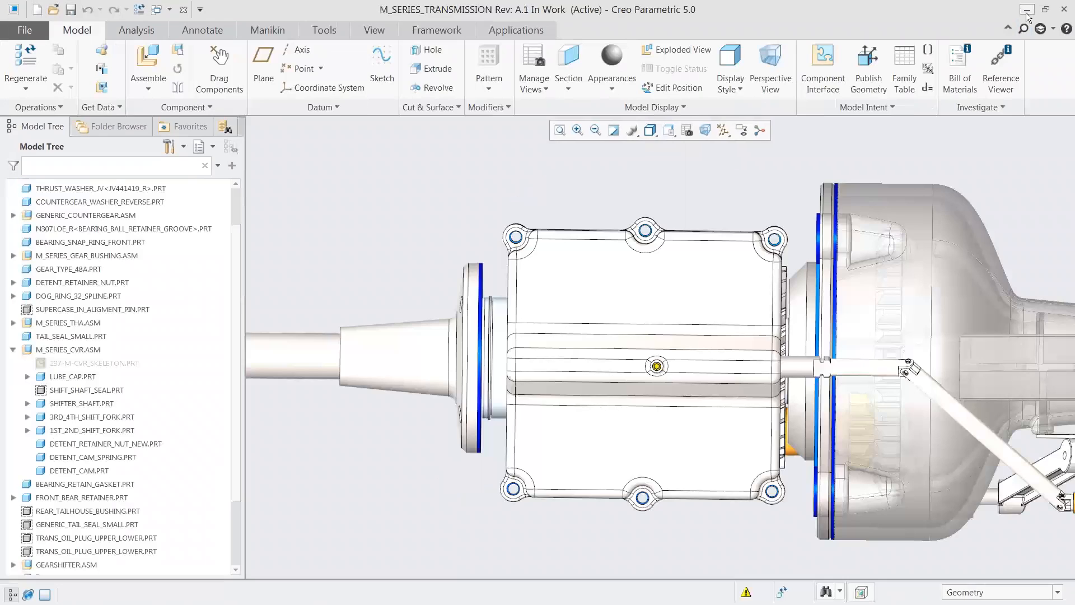
pyautogui.click(1028, 11)
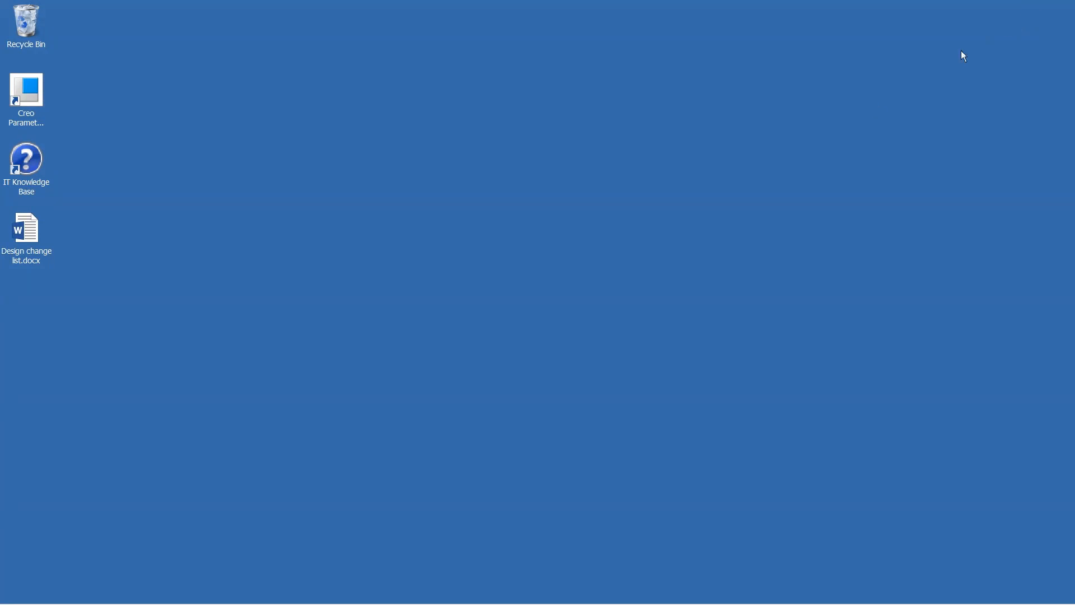
pyautogui.moveTo(230, 603)
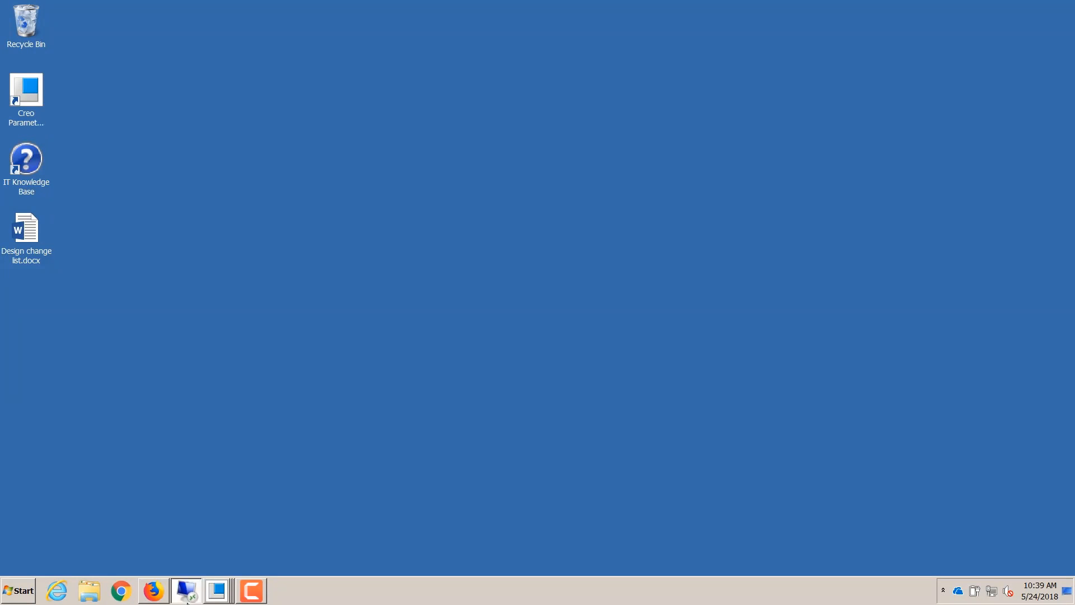
pyautogui.click(187, 595)
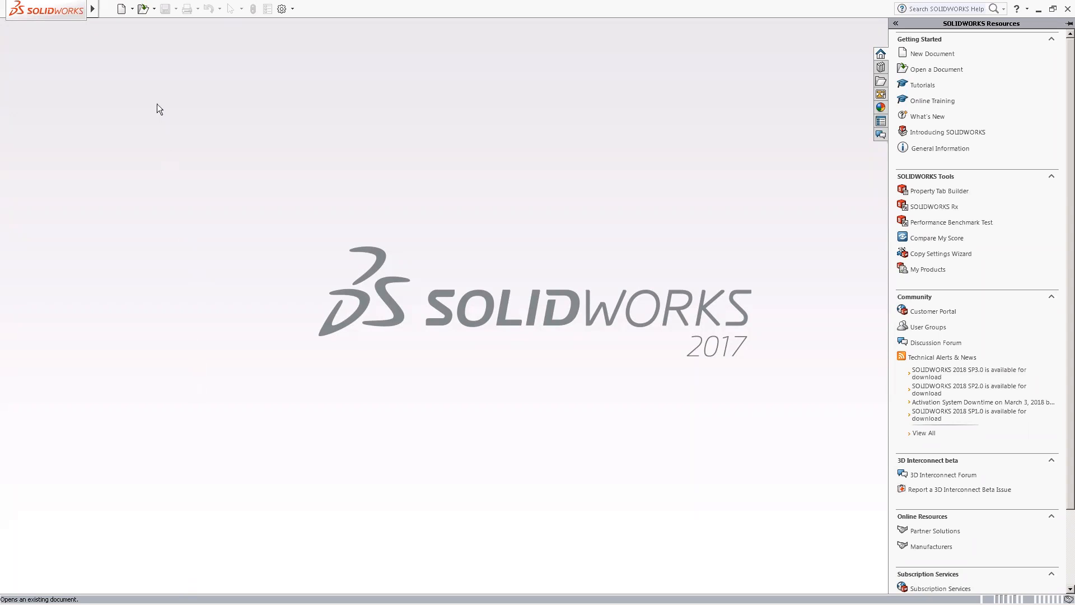
# Step: Open the assembly brake_system_SW.SLDASM from the sw folder in Downloads
pyautogui.click(143, 9)
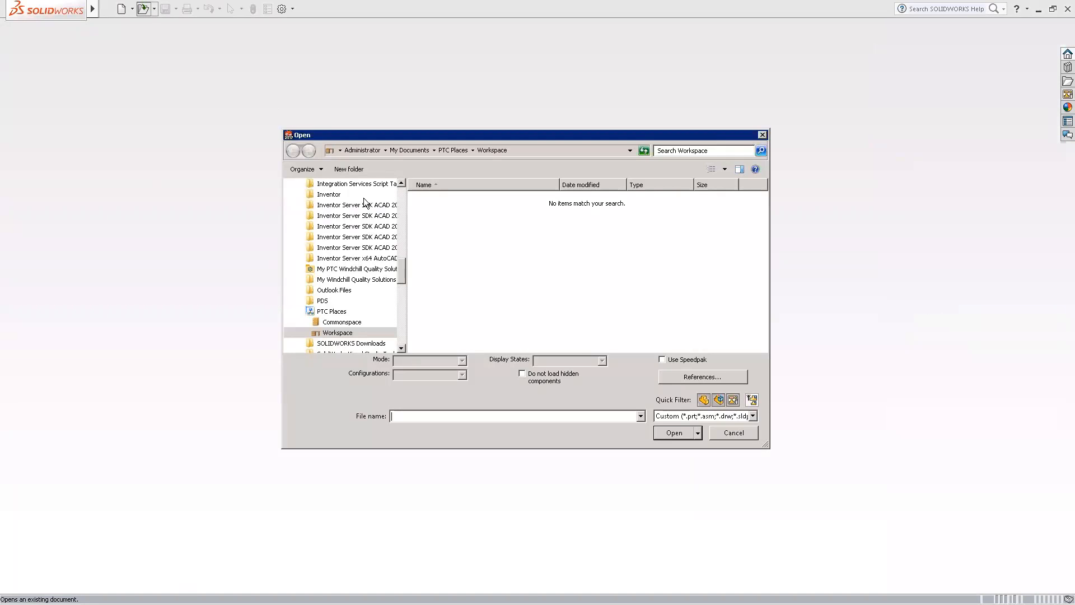
pyautogui.scroll(2, 394, 207)
pyautogui.scroll(8, 395, 207)
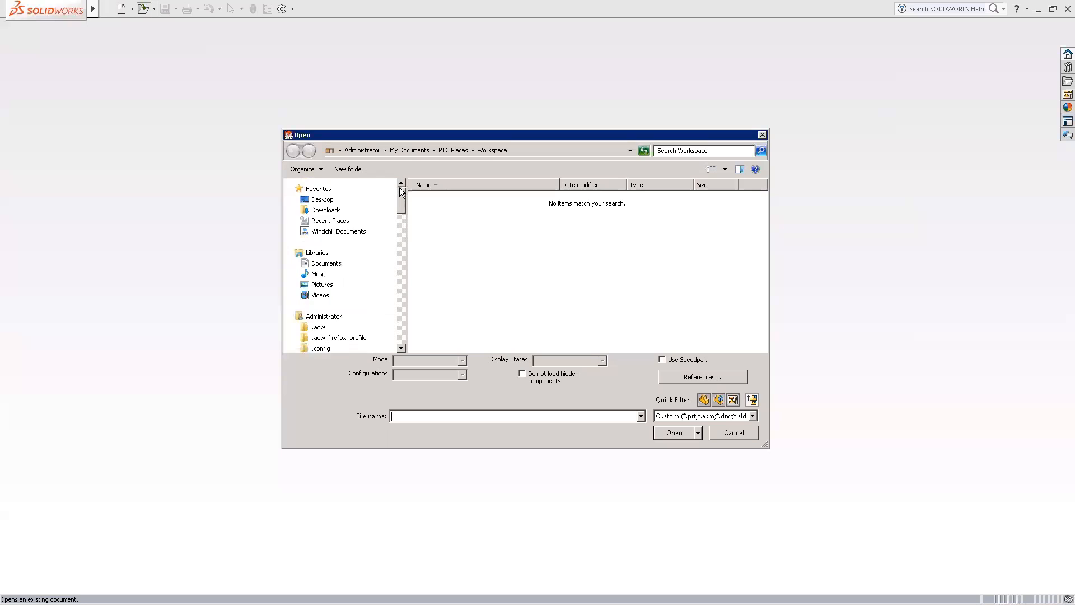
pyautogui.click(327, 211)
pyautogui.doubleClick(431, 200)
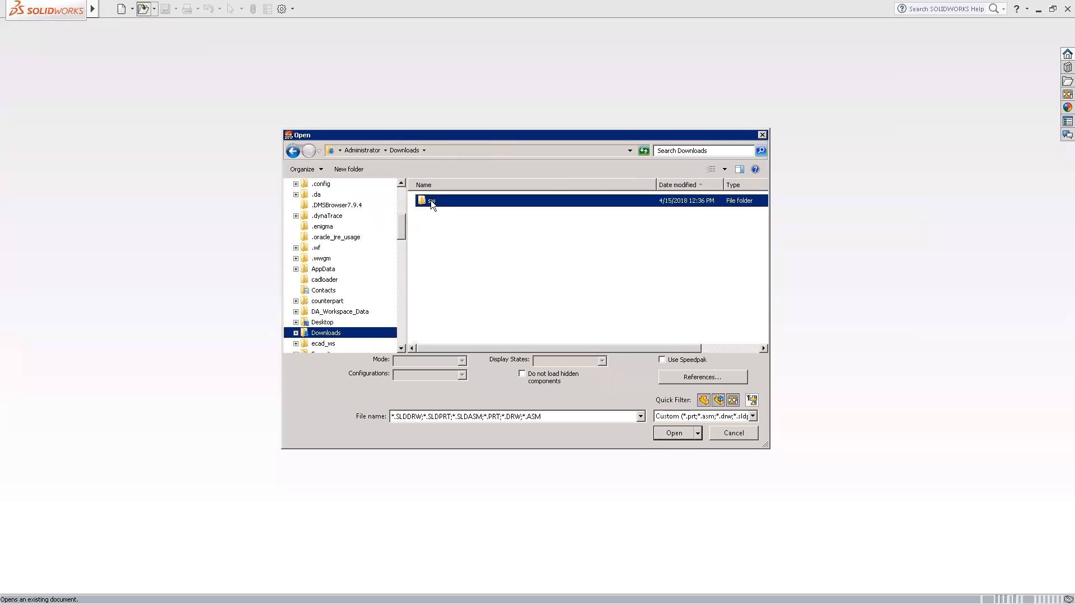
pyautogui.click(448, 251)
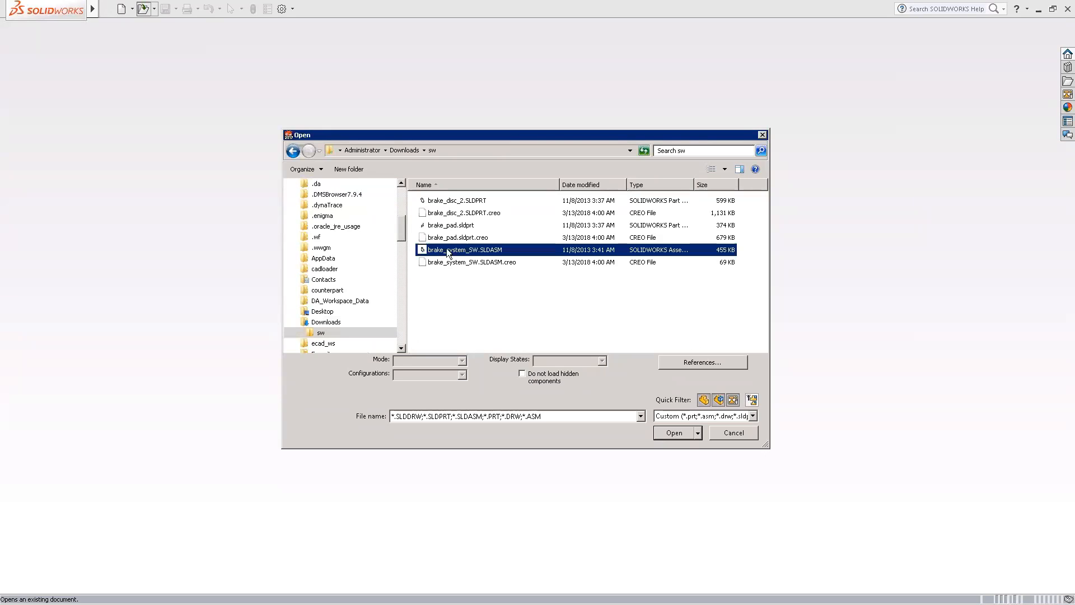
pyautogui.click(668, 432)
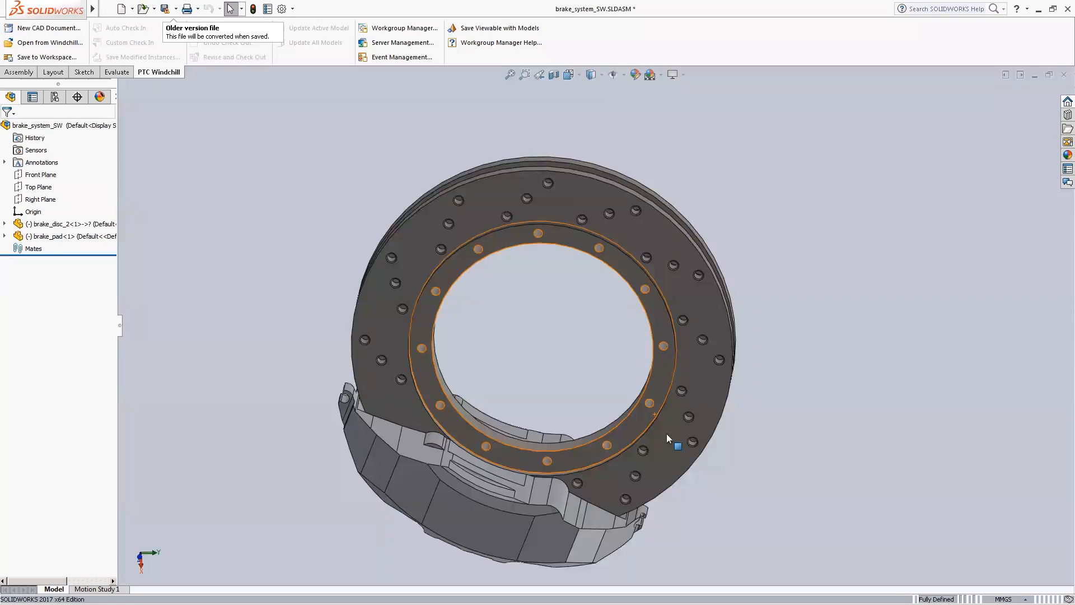
# Step: Save the brake system assembly to the Windchill workspace and check it in with Auto Check In
pyautogui.click(44, 57)
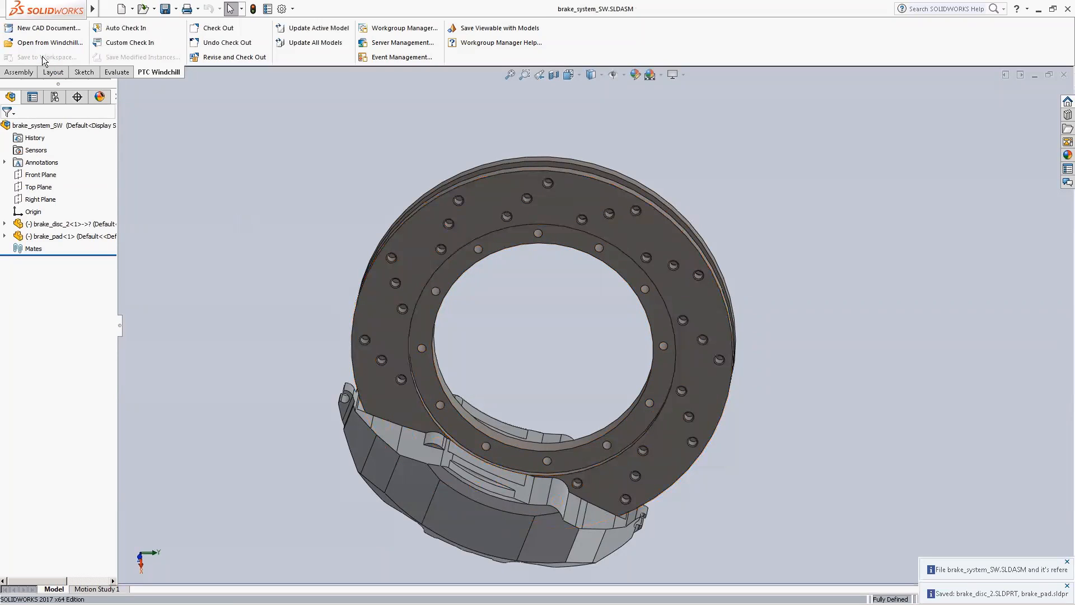
pyautogui.click(126, 28)
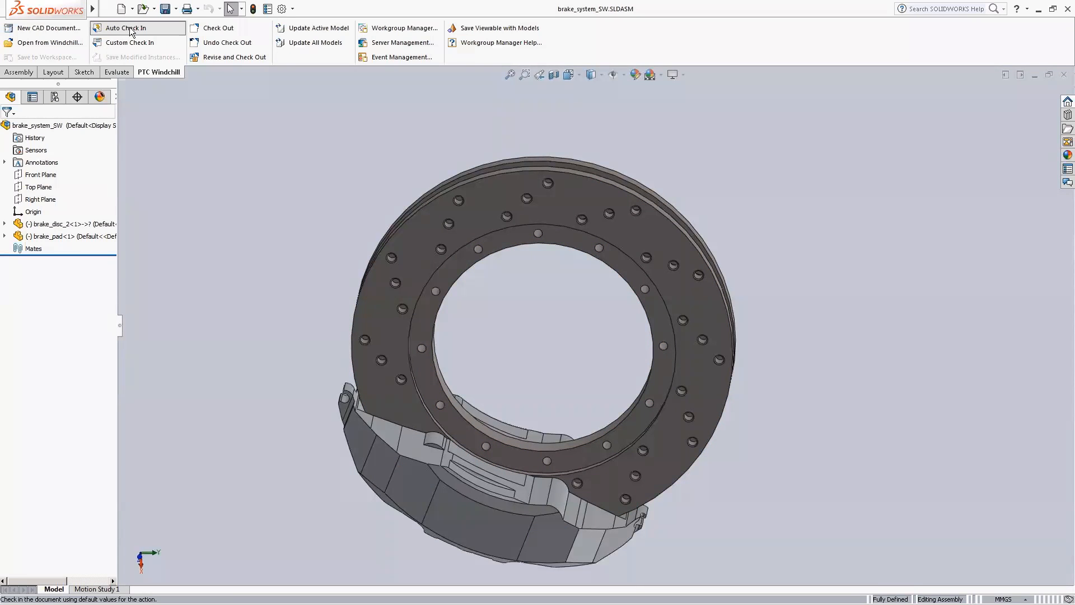
pyautogui.click(130, 28)
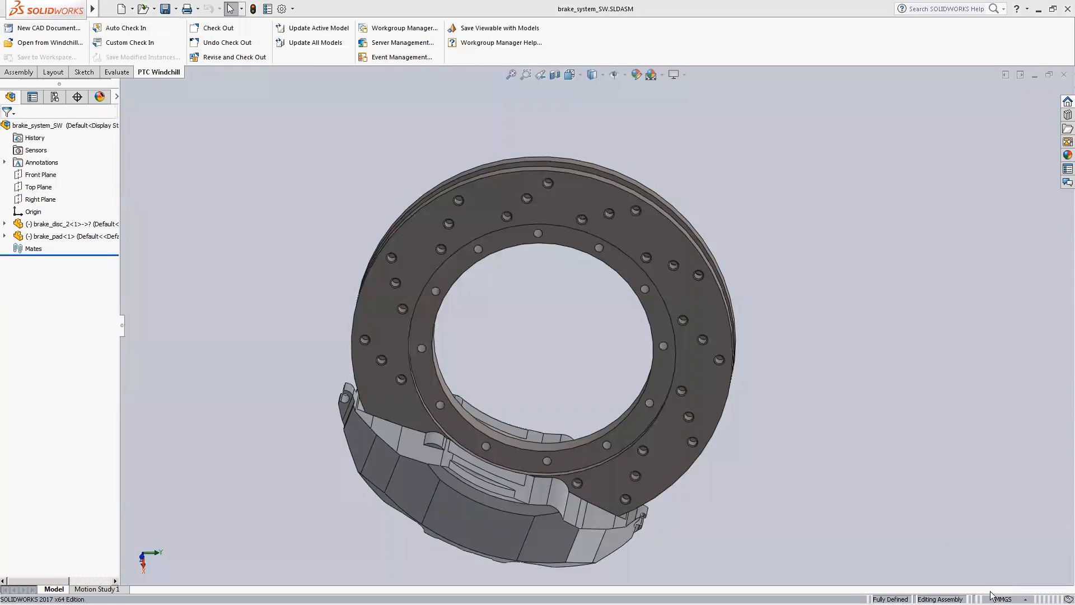
# Step: Minimize the brake system assembly and switch to Creo Parametric with the SUB_WHEEL_R assembly
pyautogui.click(1039, 9)
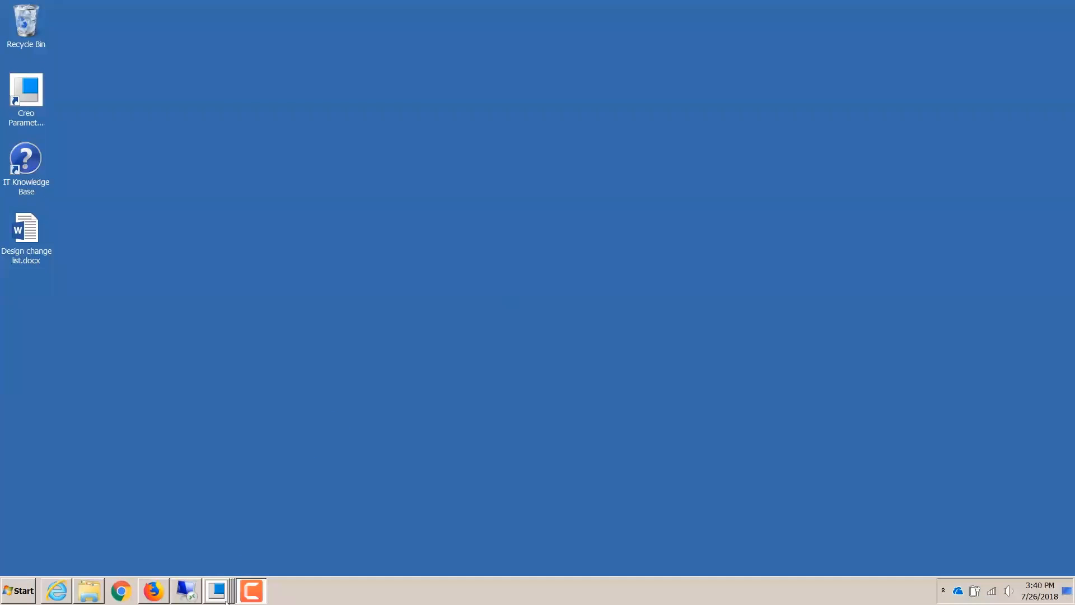
pyautogui.click(217, 596)
pyautogui.click(221, 542)
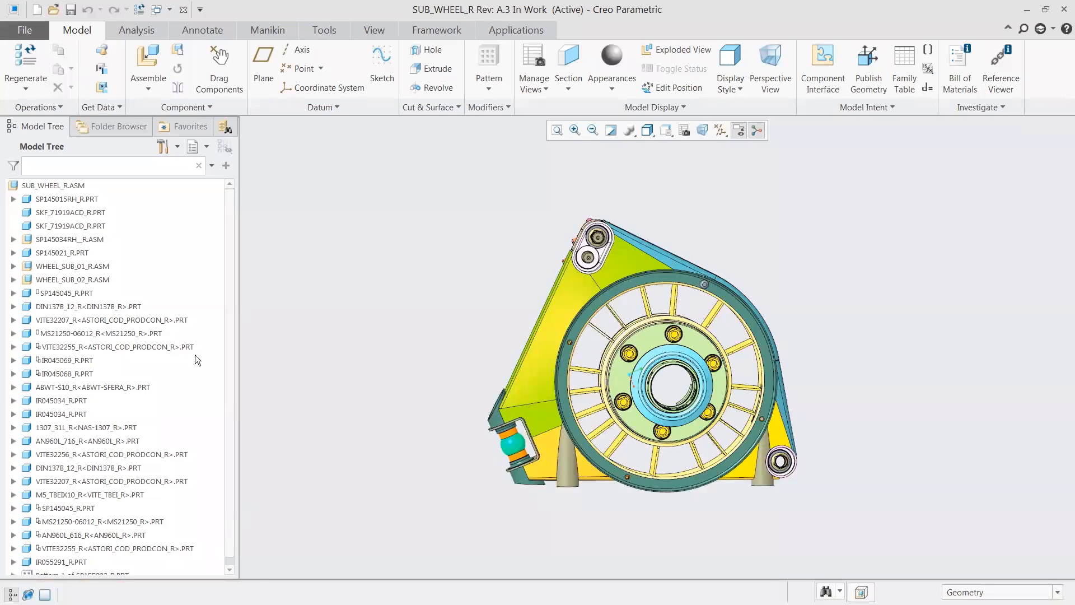
# Step: Assemble brake_system_SW.SLDASM from the Synergy workspace into the wheel assembly, filtering the files by SolidWorks Assembly (*.sldasm)
pyautogui.click(143, 63)
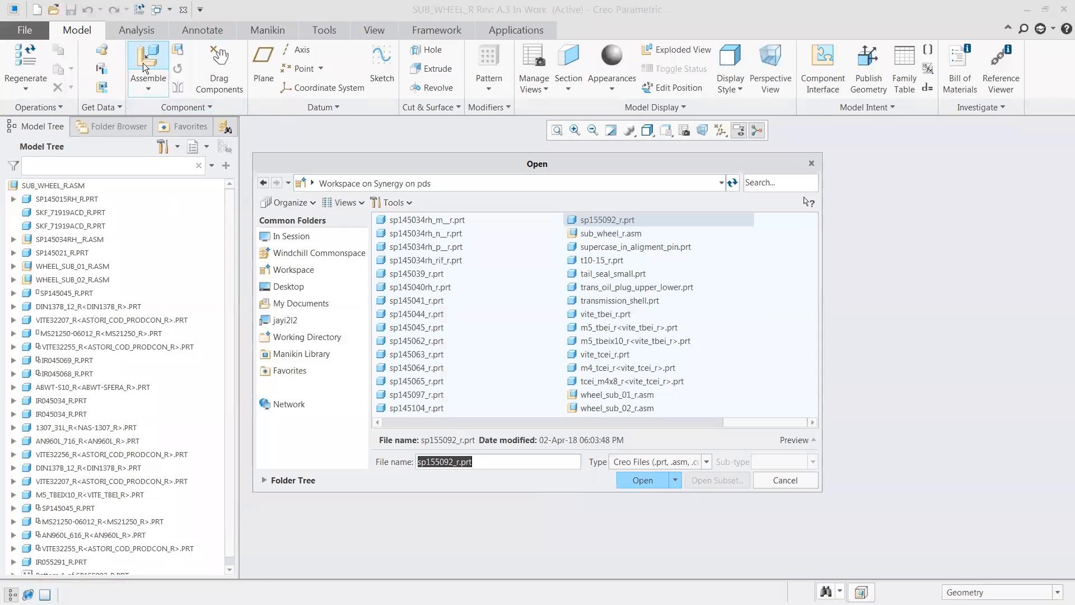
pyautogui.click(707, 462)
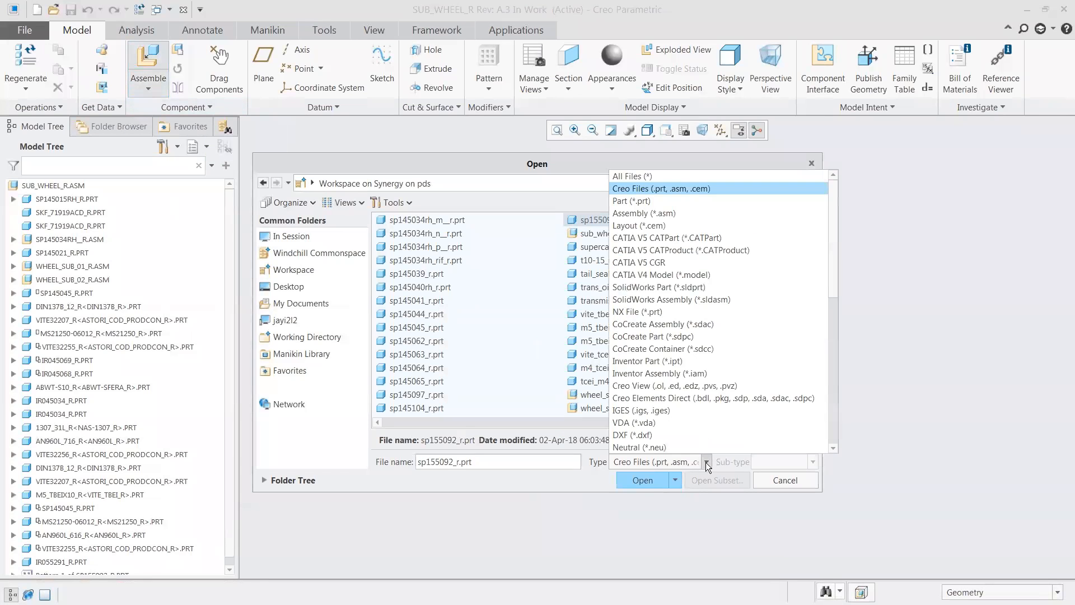
pyautogui.click(697, 299)
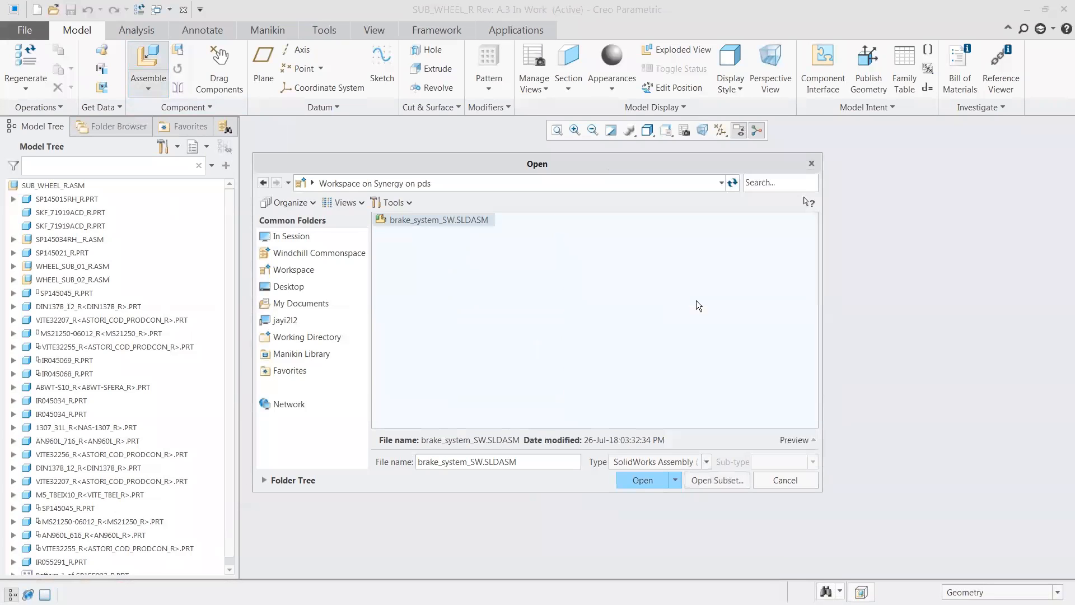
pyautogui.click(650, 481)
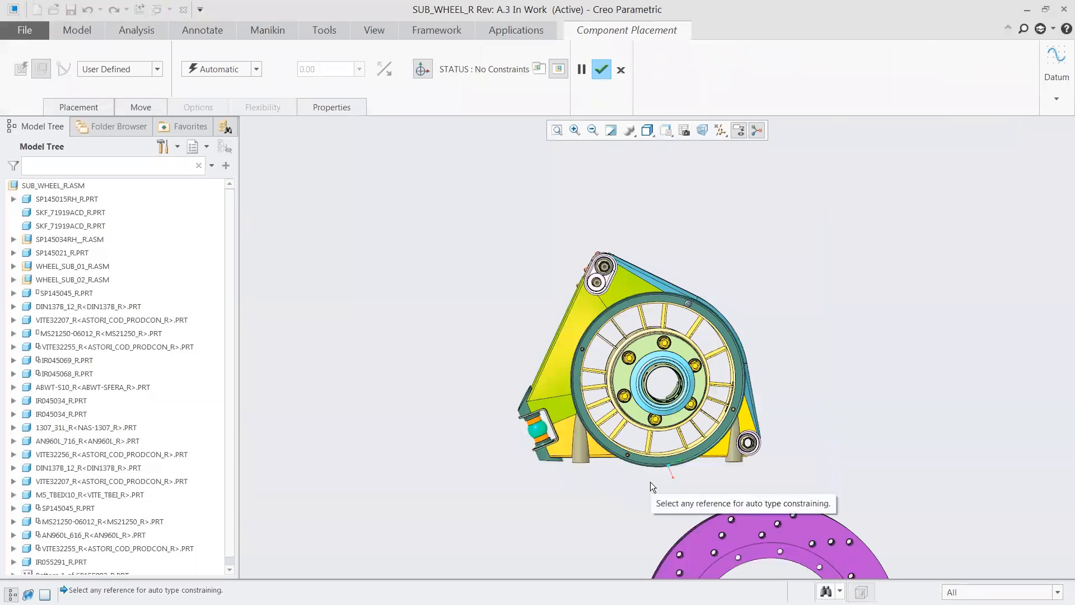
# Step: Constrain a surface of BRAKE_DISC_2 coincident with a surface of SP145021_R in the wheel assembly
pyautogui.scroll(-4, 650, 470)
pyautogui.keyDown('shift'); pyautogui.moveTo(672, 489); pyautogui.dragTo(601, 337, button='middle'); pyautogui.keyUp('shift')
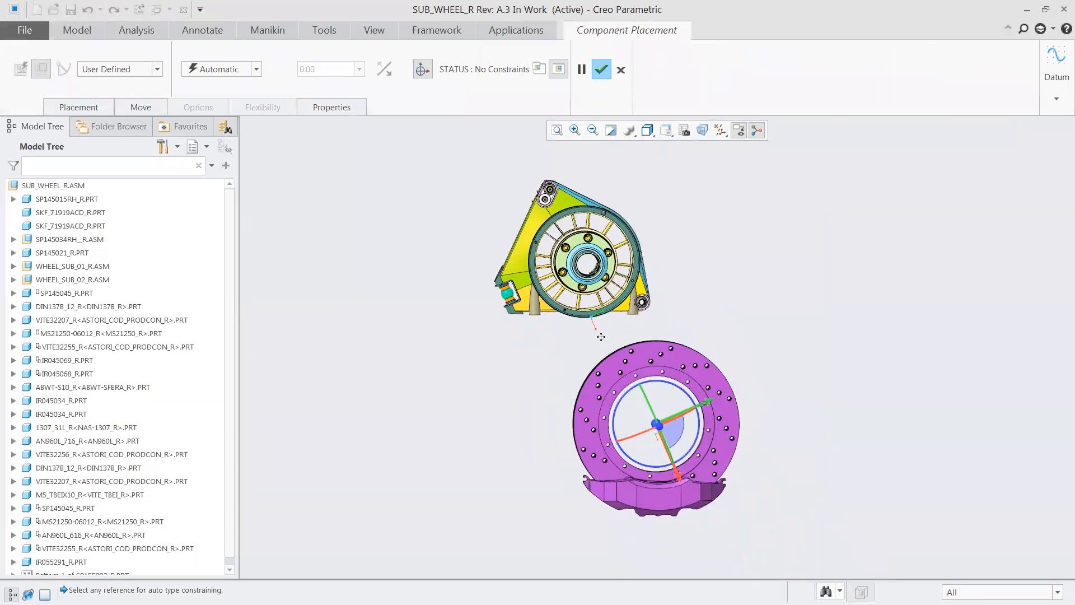
pyautogui.click(73, 102)
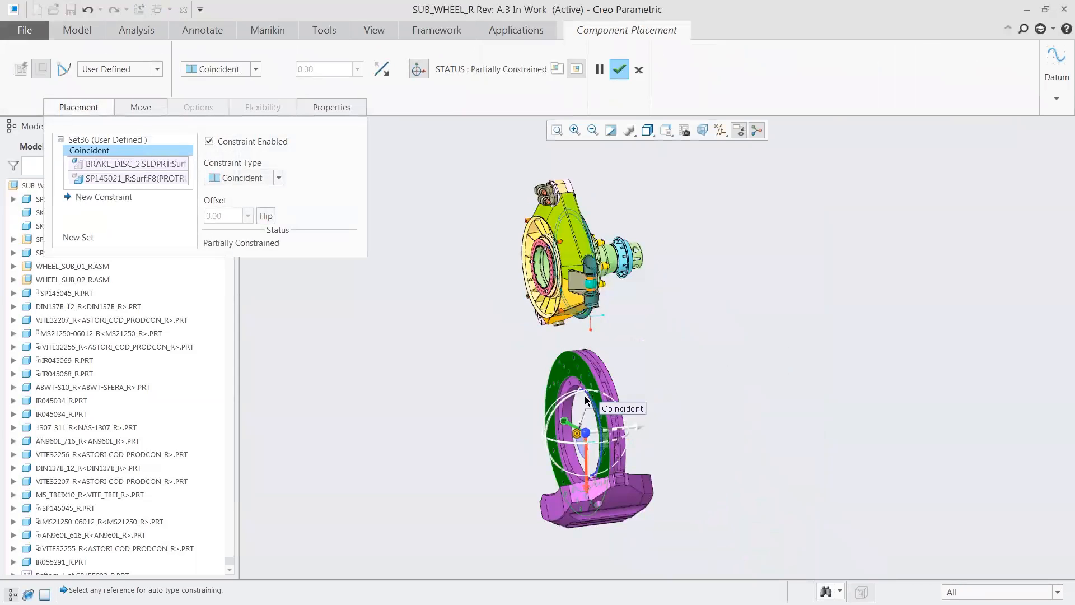
# Step: Add a Centered constraint between the brake disc's inner surface and the round surface of SP145015RH_R
pyautogui.click(111, 197)
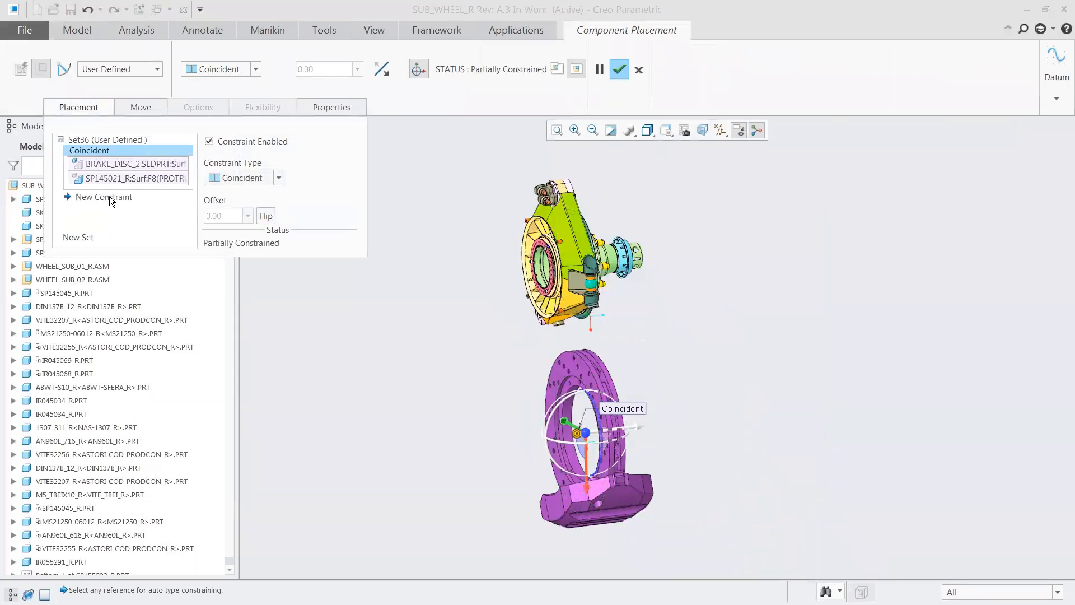
pyautogui.click(256, 69)
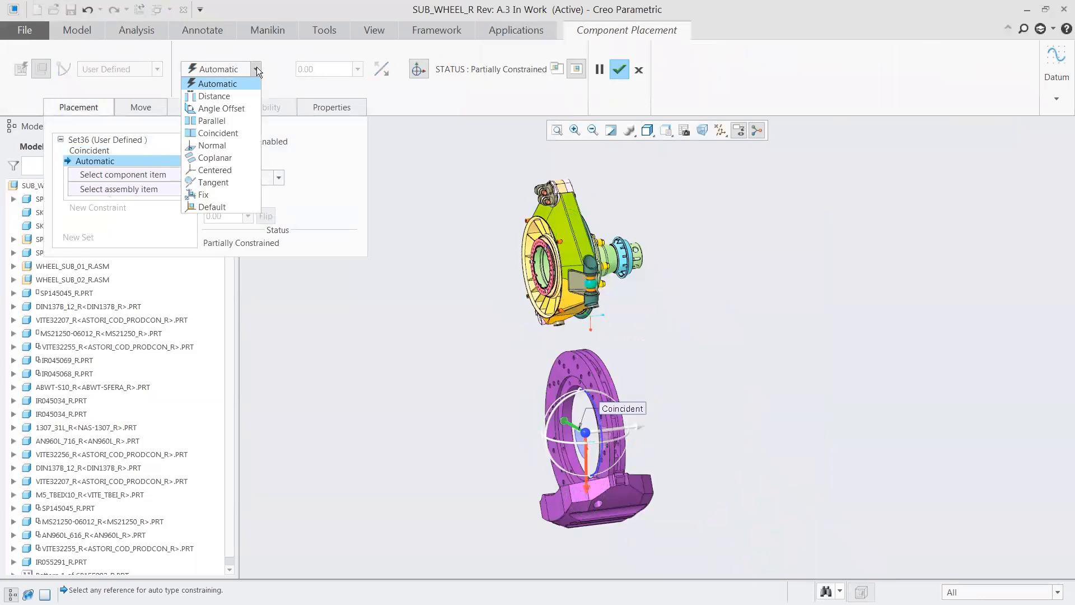
pyautogui.click(234, 170)
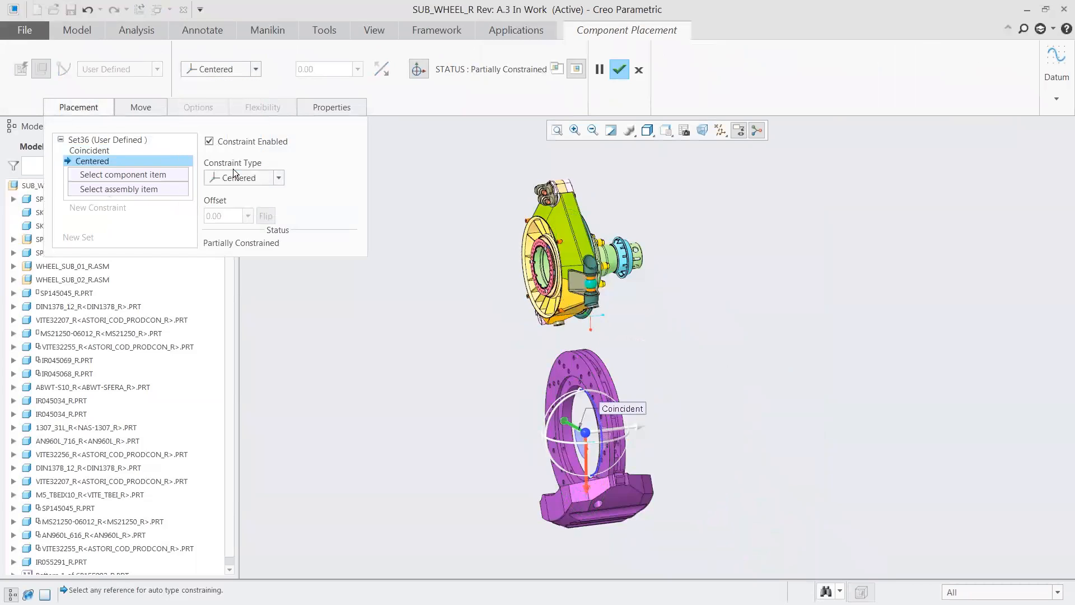
pyautogui.click(570, 410)
pyautogui.moveTo(656, 358); pyautogui.dragTo(535, 383, button='middle')
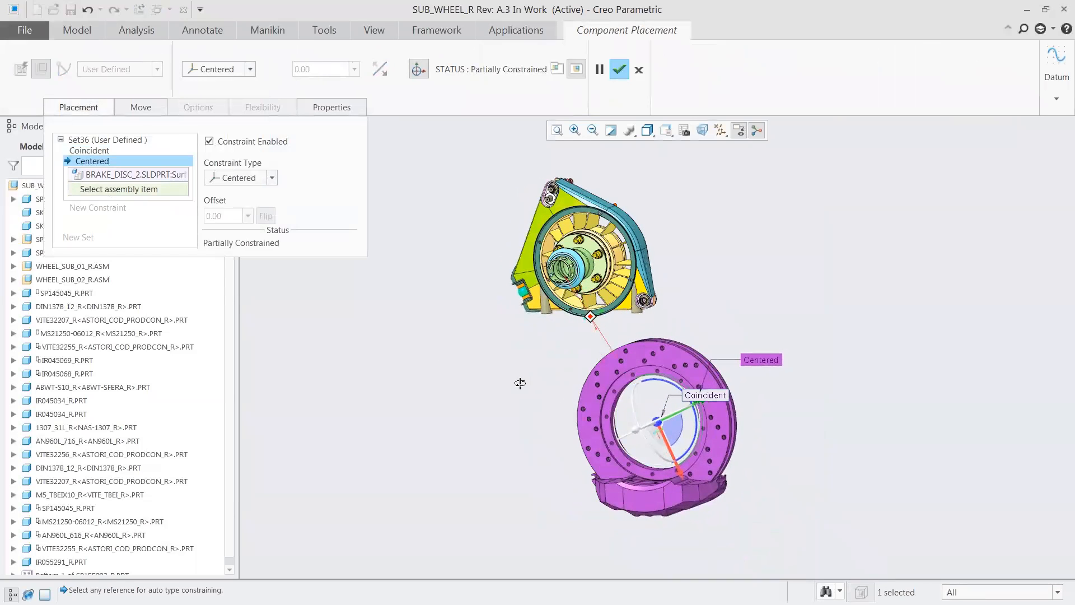
pyautogui.click(553, 275)
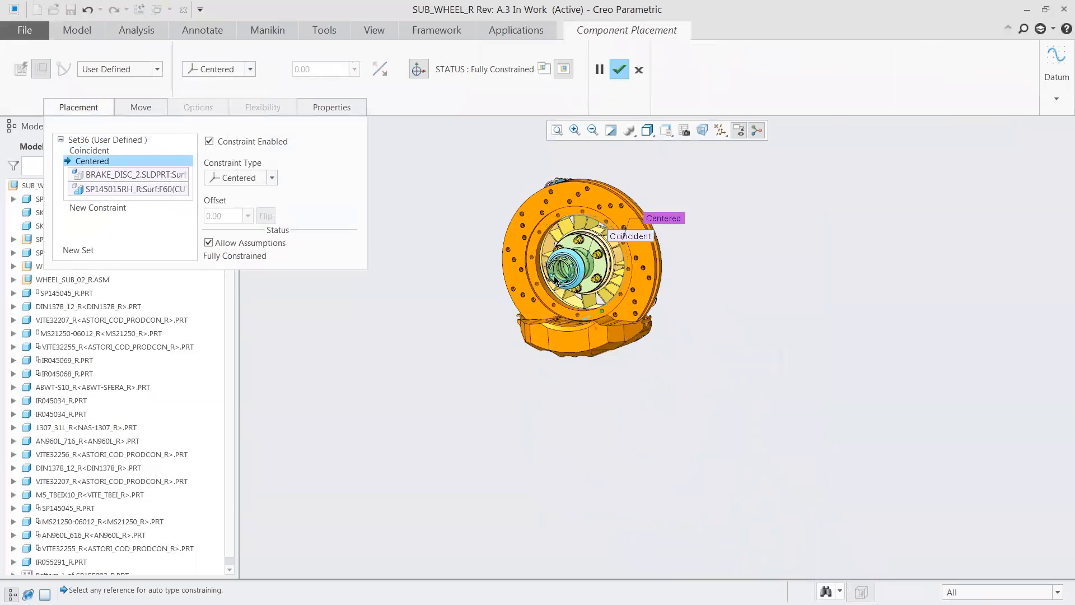
pyautogui.hotkey('ctrl', 'd')
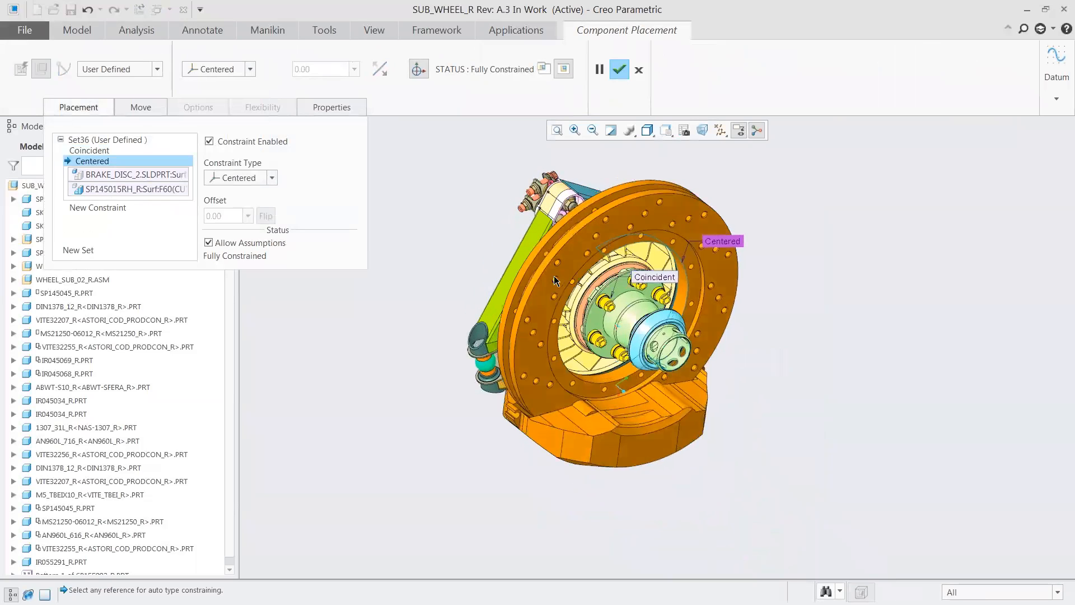
pyautogui.moveTo(553, 276); pyautogui.dragTo(555, 280, button='middle')
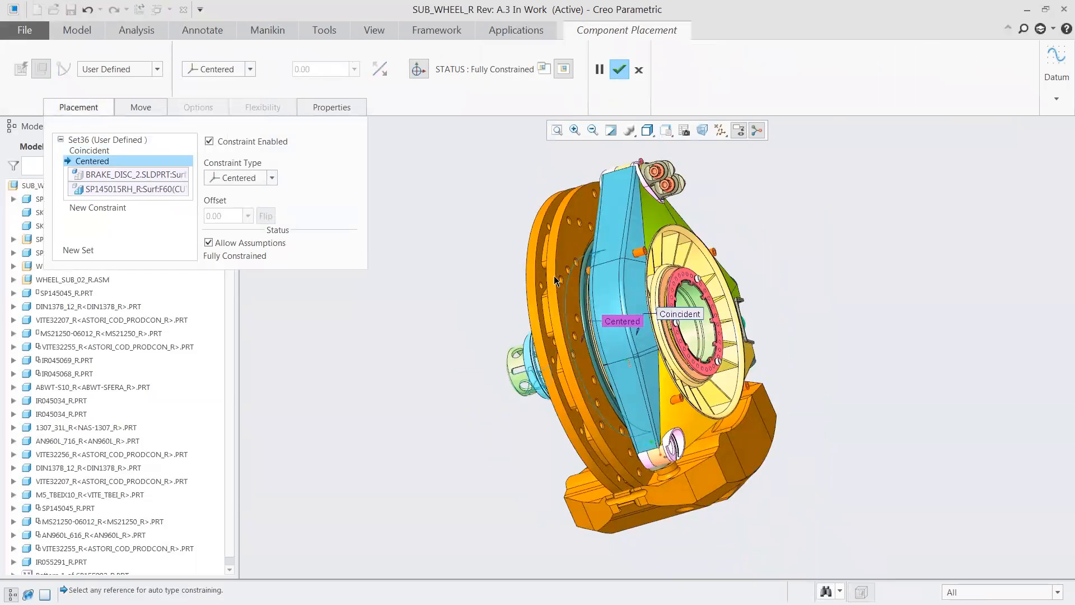
pyautogui.click(69, 108)
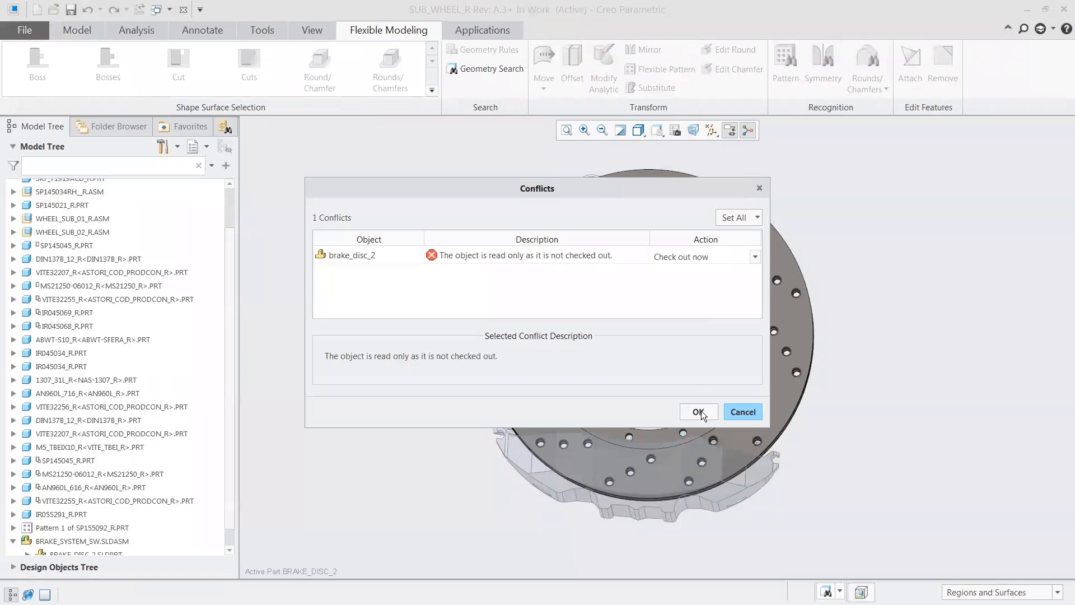
# Step: Resolve the brake_disc_2 read-only conflict with Check out now, and minimize the SUB_WHEEL_R window
pyautogui.click(700, 412)
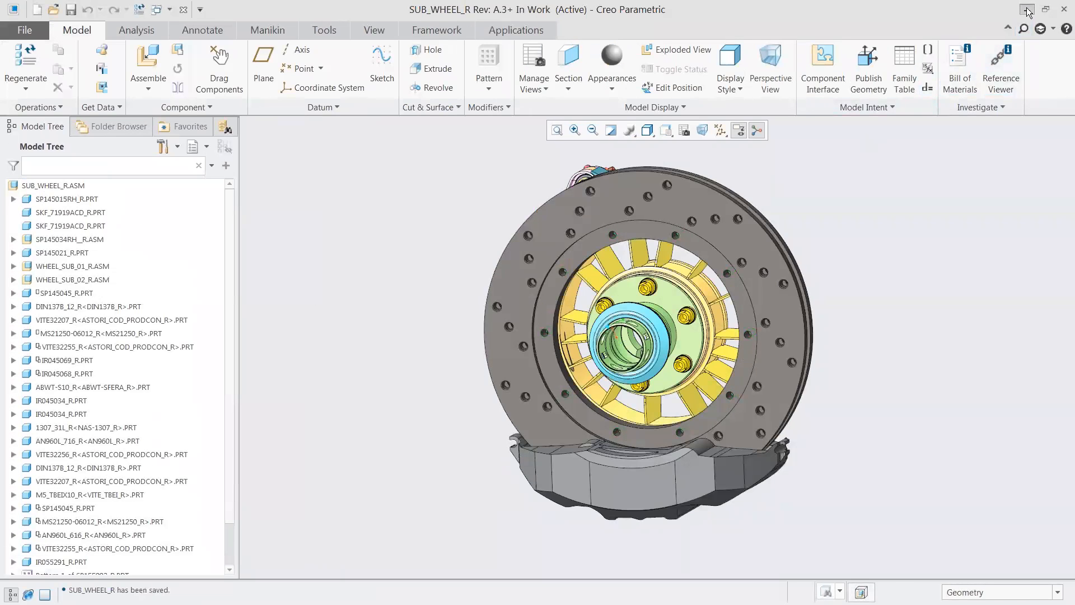
pyautogui.click(1026, 9)
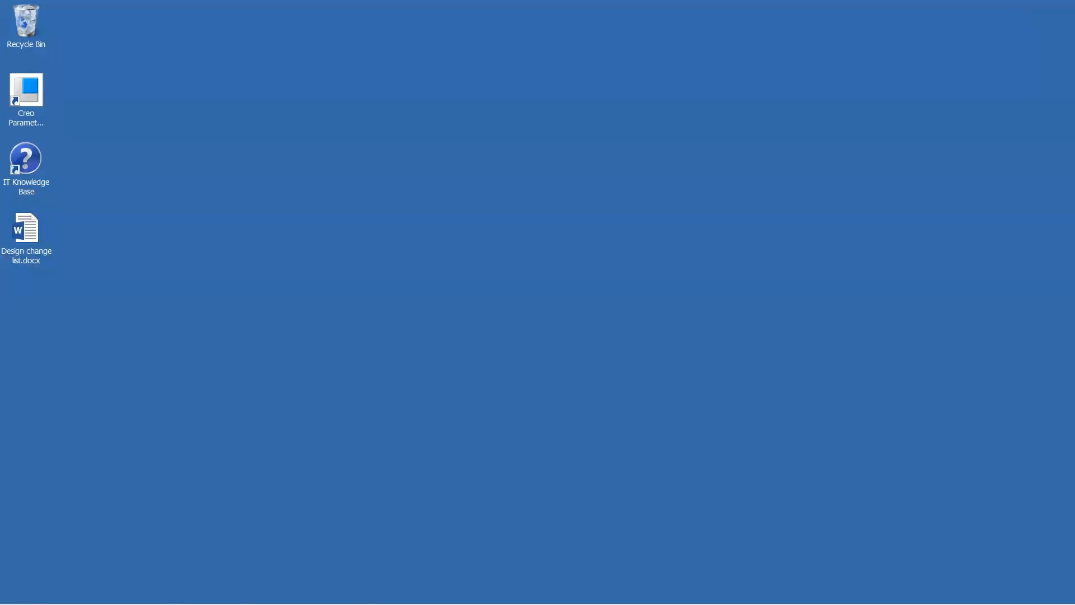
# Step: Switch to Windchill in Firefox, go to the latest version of lube_cap.prt, and review its rotated preview and version history
pyautogui.click(152, 593)
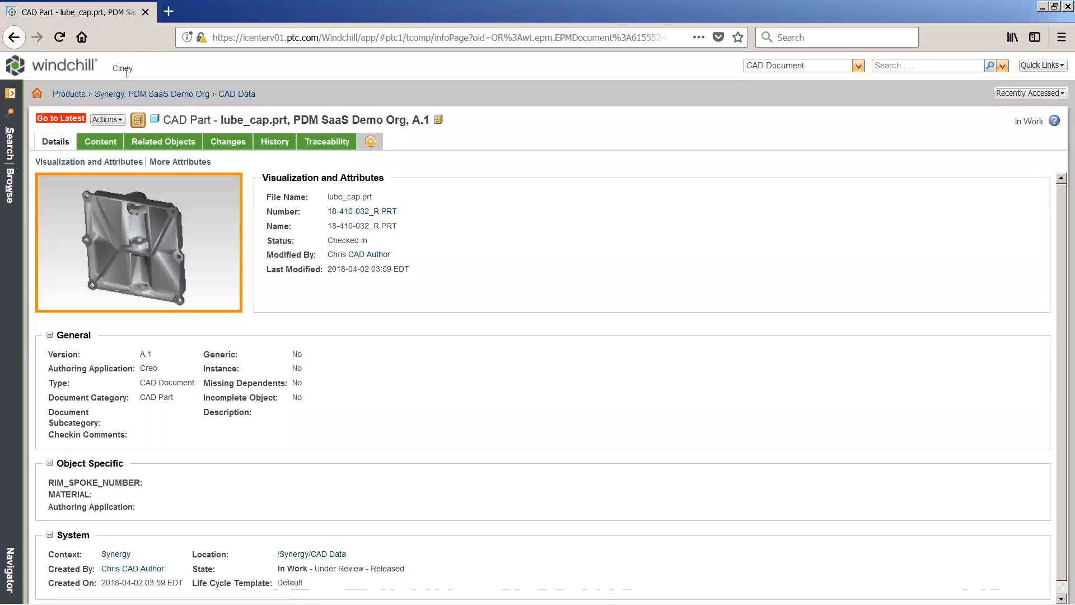
pyautogui.click(54, 119)
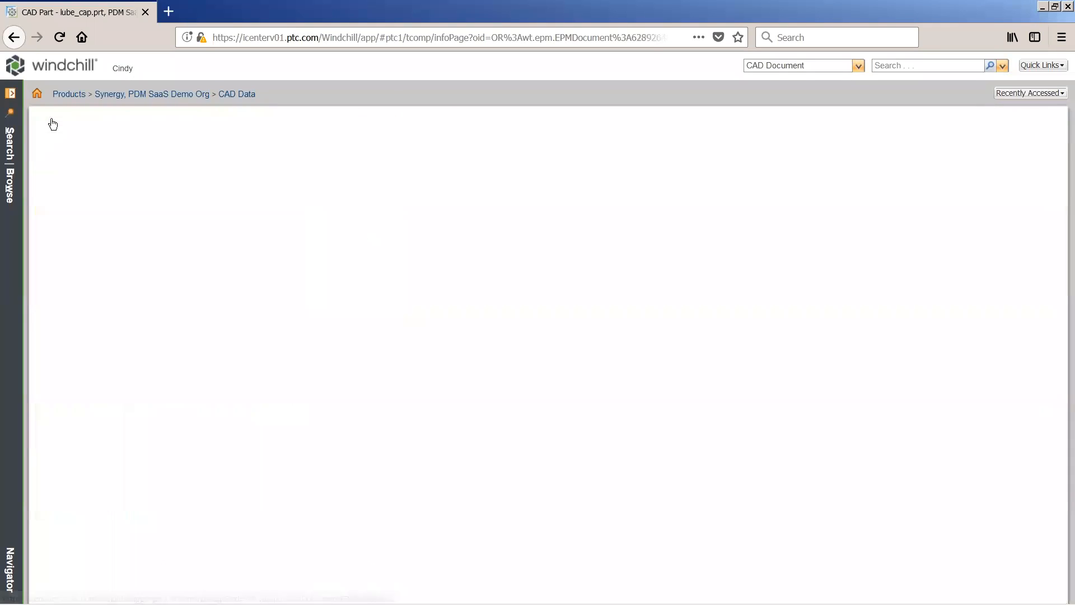
pyautogui.moveTo(158, 217); pyautogui.dragTo(110, 257)
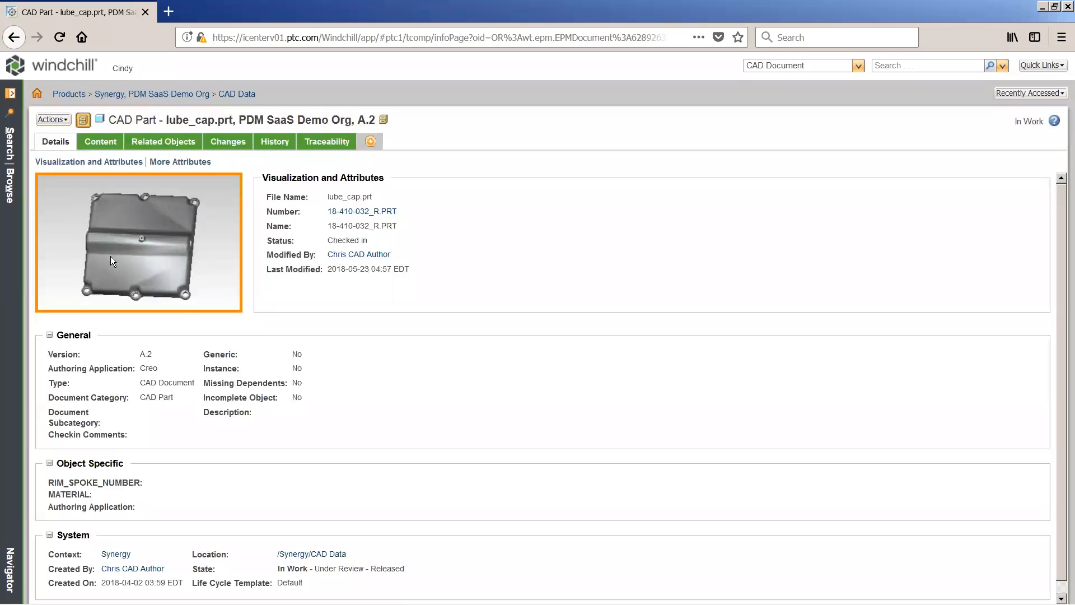
pyautogui.click(278, 149)
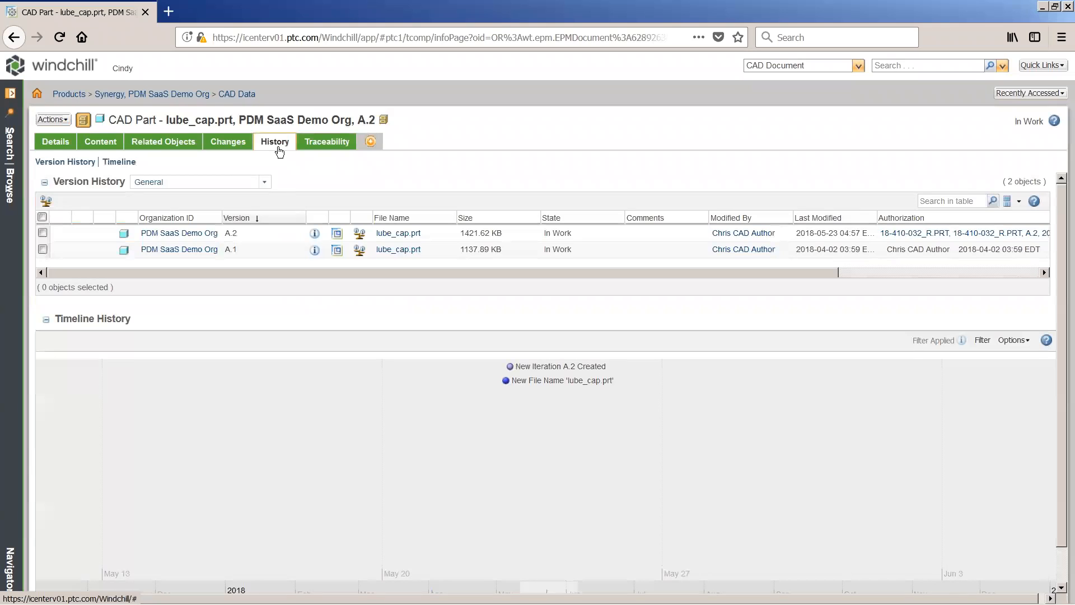
pyautogui.click(54, 143)
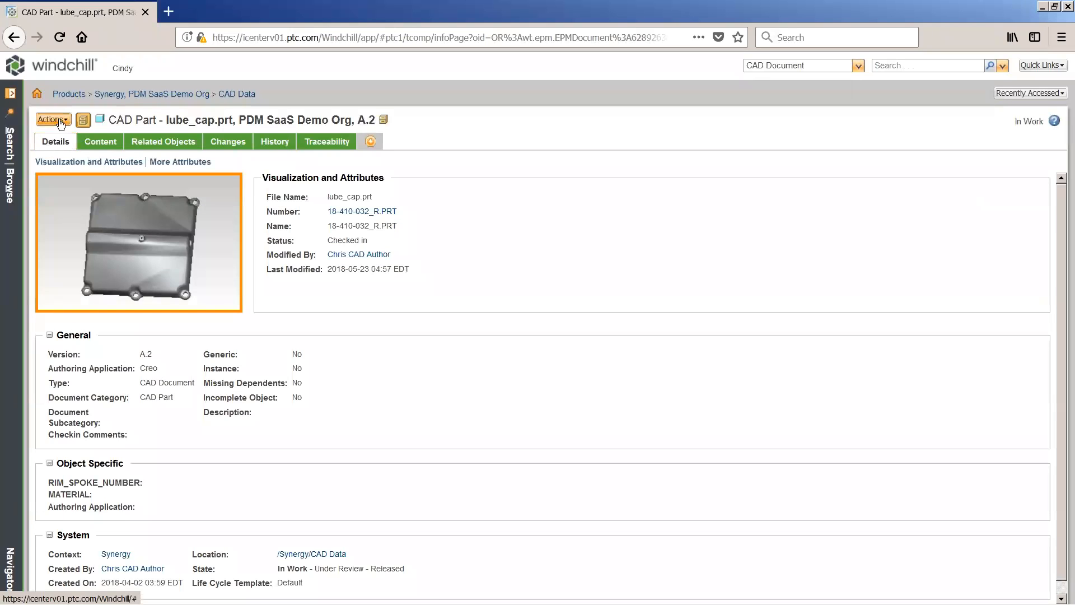
# Step: Start a new promotion request for lube_cap.prt with the need-by date 2018-05-25 and continue to the promotion objects
pyautogui.click(59, 120)
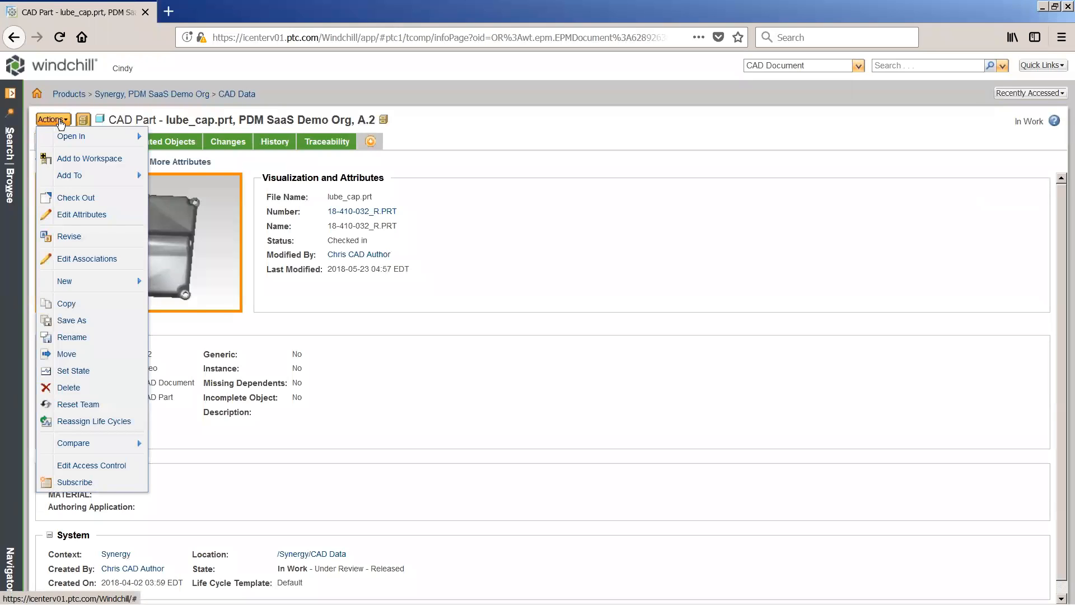
pyautogui.moveTo(137, 281)
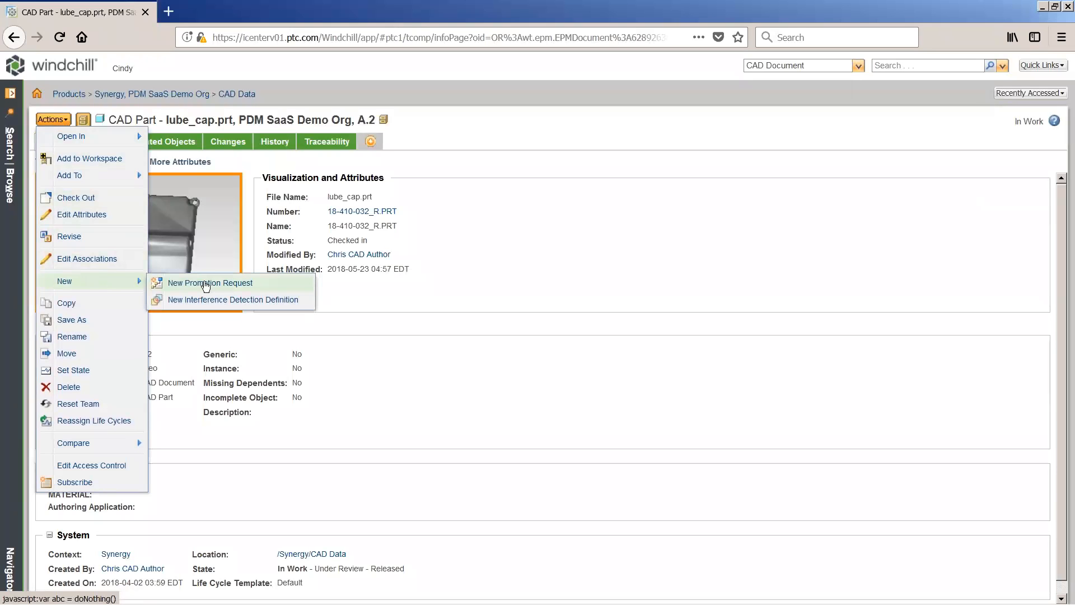
pyautogui.click(209, 284)
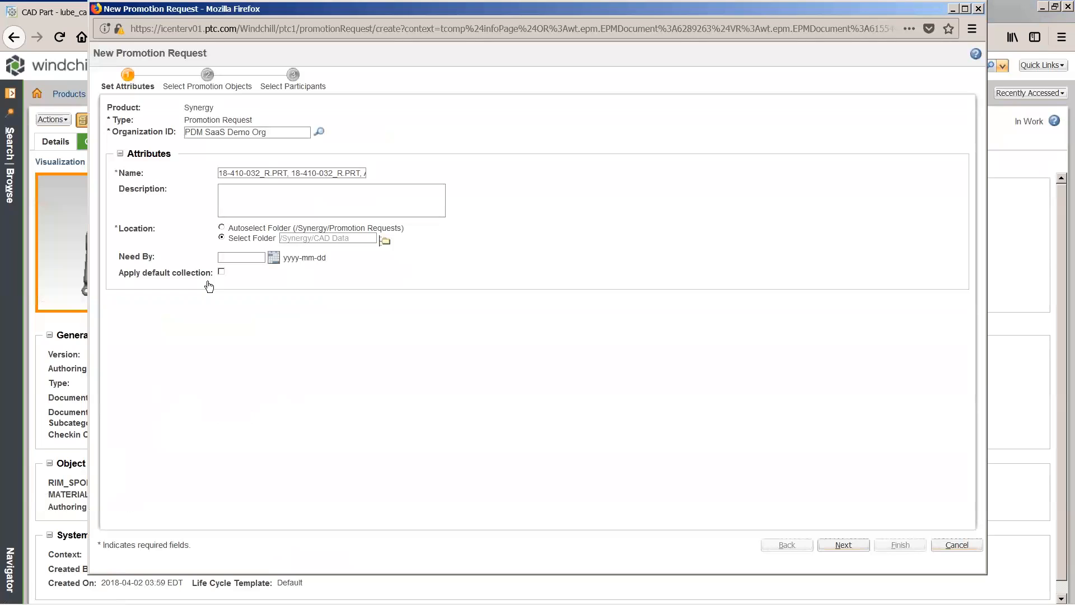
pyautogui.click(273, 259)
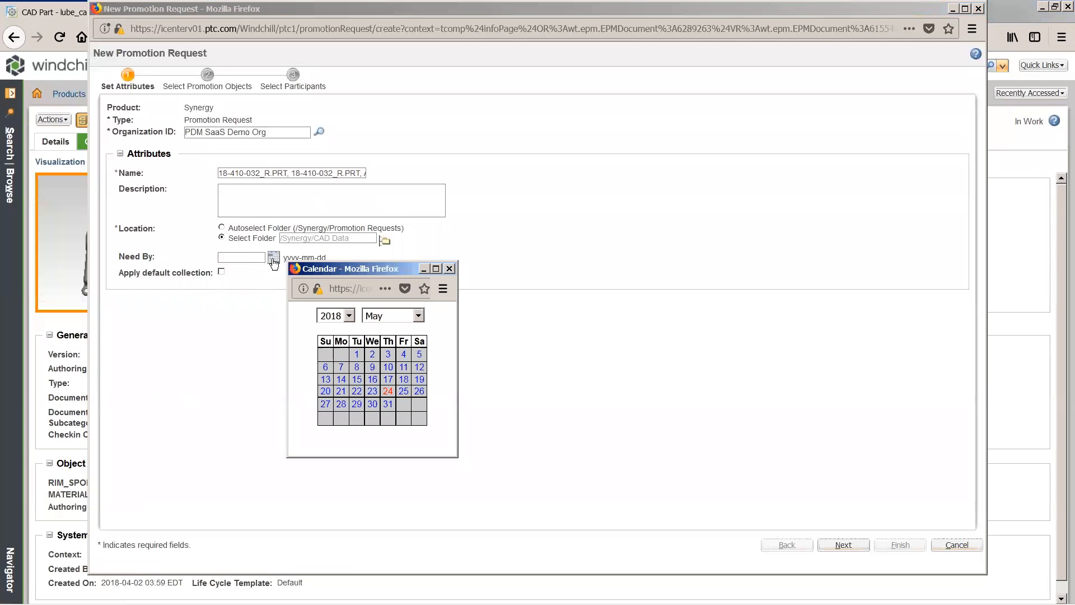
pyautogui.click(404, 392)
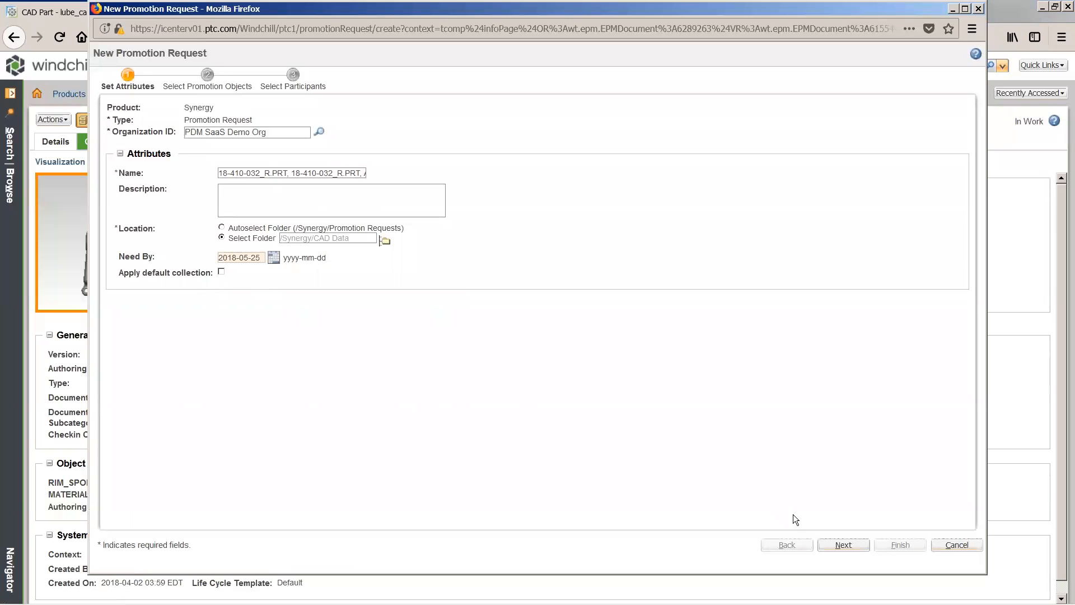
pyautogui.click(843, 545)
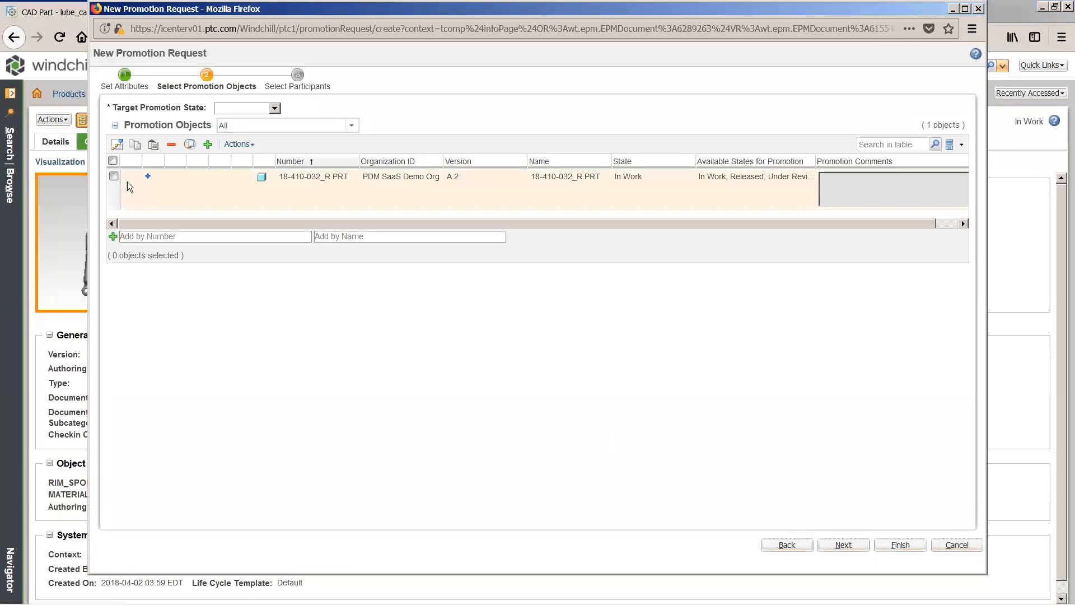
# Step: Set the target promotion state to Released and mark 18-410-032_R.PRT for promotion
pyautogui.click(113, 176)
pyautogui.click(275, 108)
pyautogui.click(258, 154)
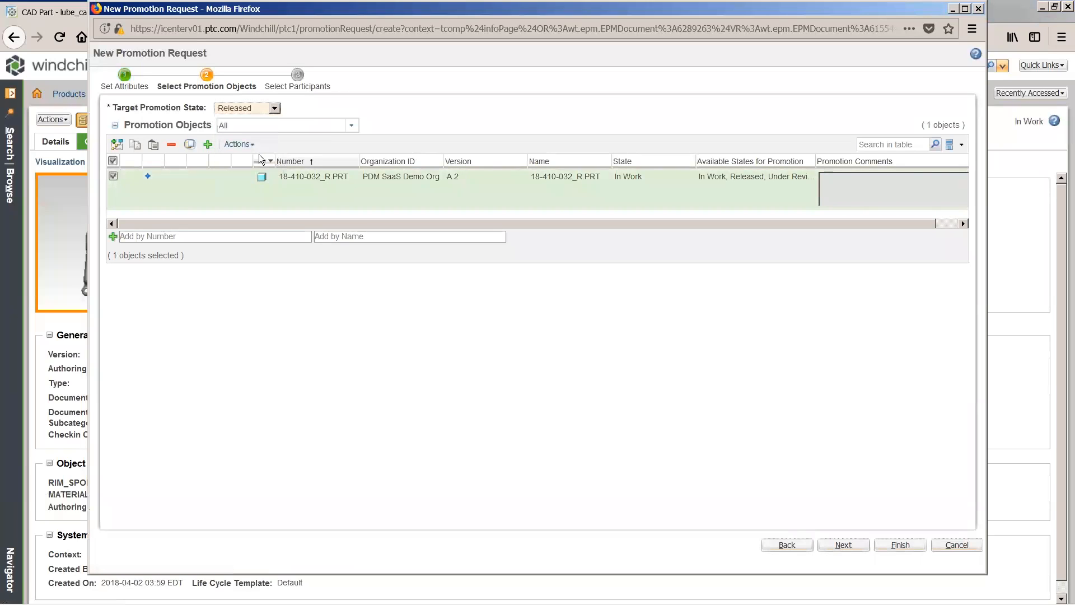
pyautogui.click(116, 144)
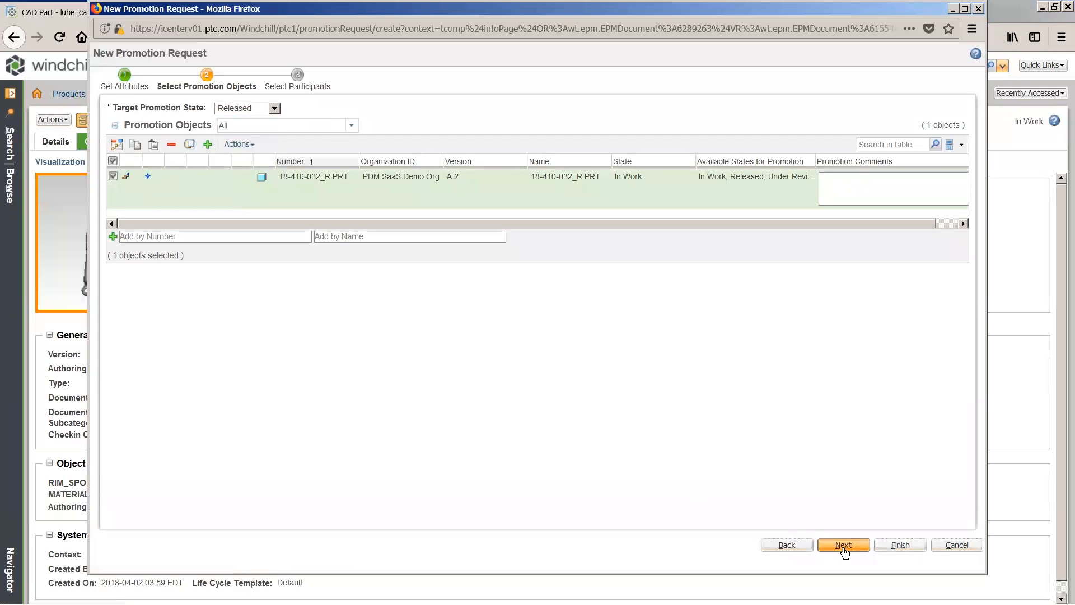
# Step: Assign the individual manager listed under the Product Manager role as Approver and submit the promotion request
pyautogui.click(844, 546)
pyautogui.click(306, 299)
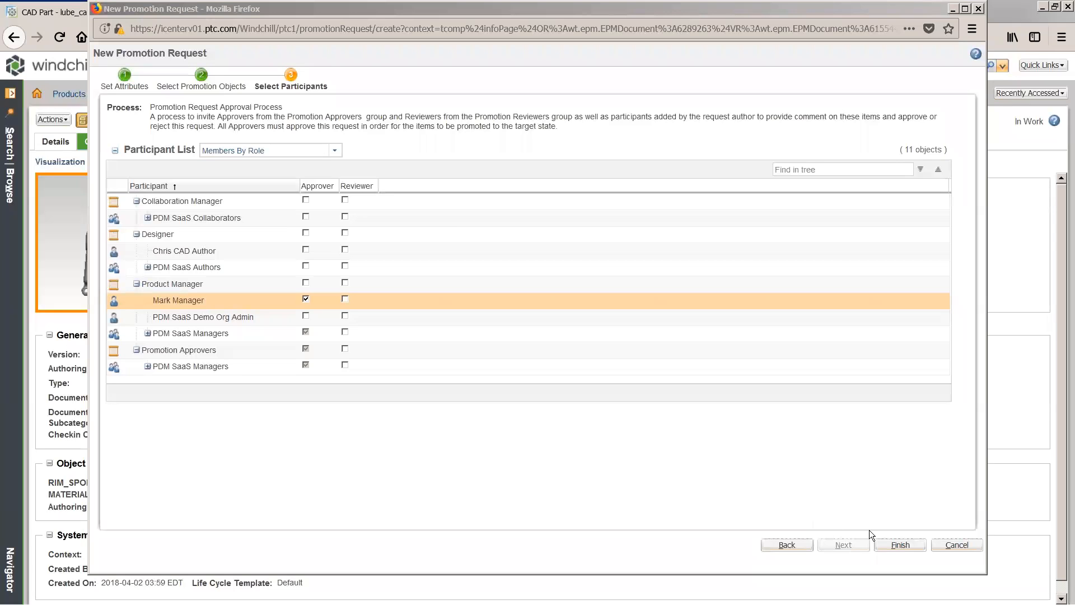
pyautogui.click(900, 544)
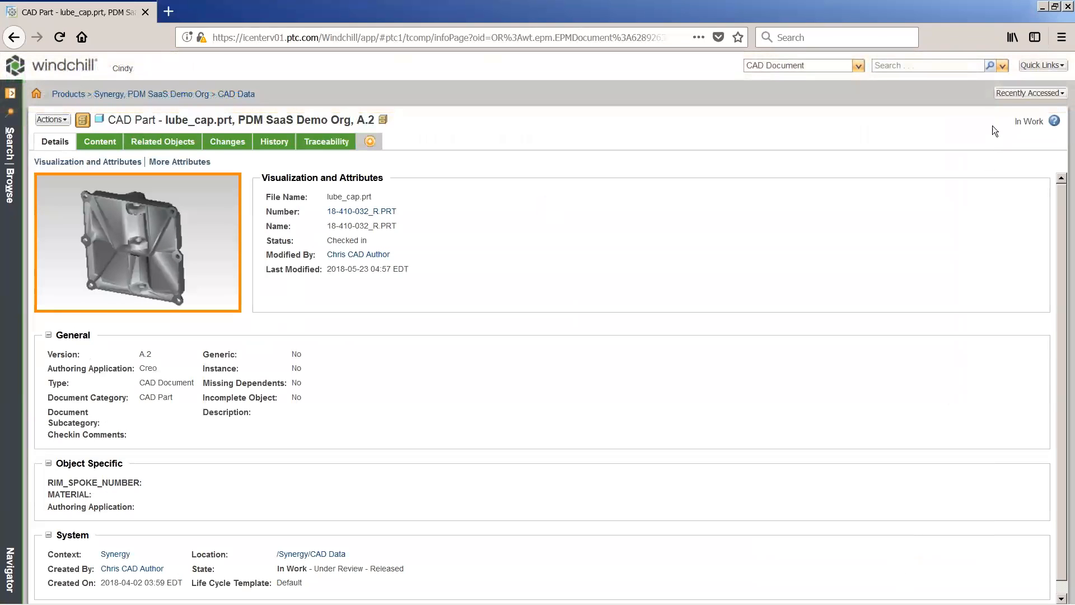
# Step: Minimize the lube cap browser window and switch to the manager's Windchill home page in Firefox
pyautogui.click(1041, 7)
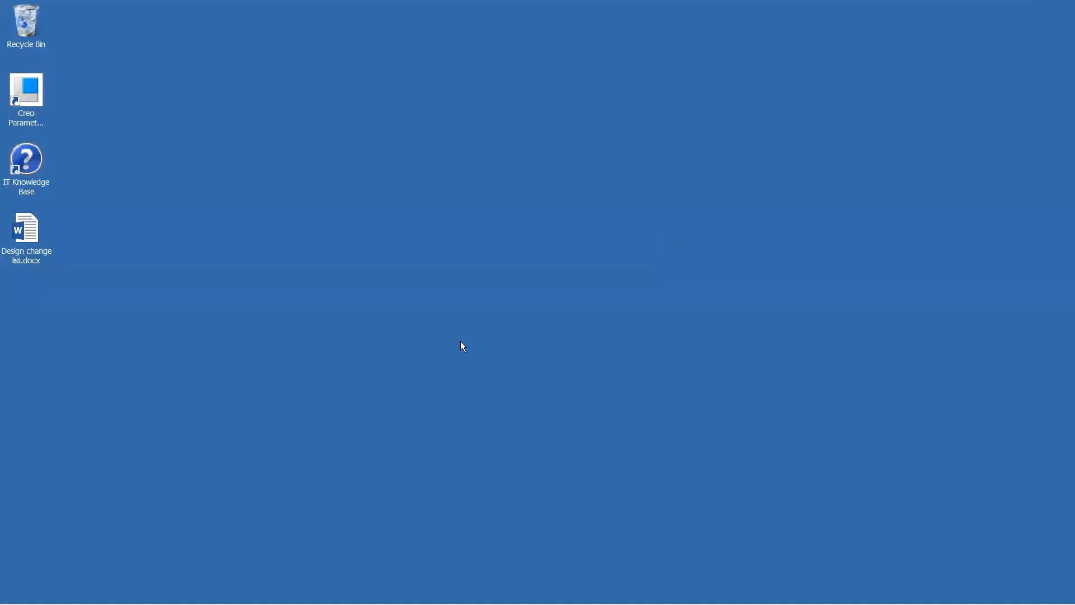
pyautogui.click(160, 600)
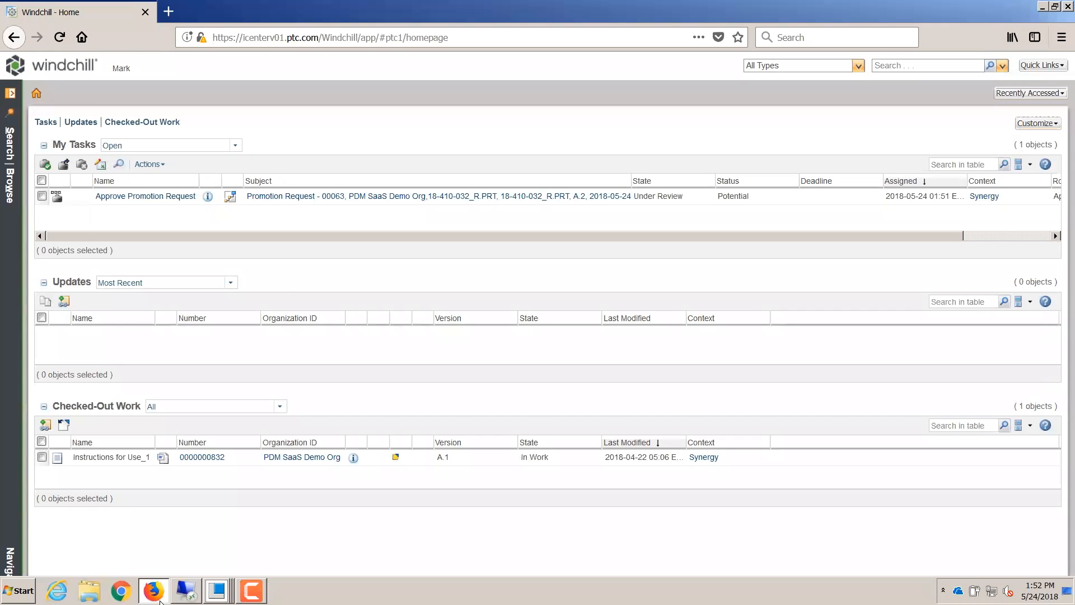
# Step: Open the Task Assistant for the Approve Promotion Request task and view the details of promotion request 00063
pyautogui.rightClick(162, 202)
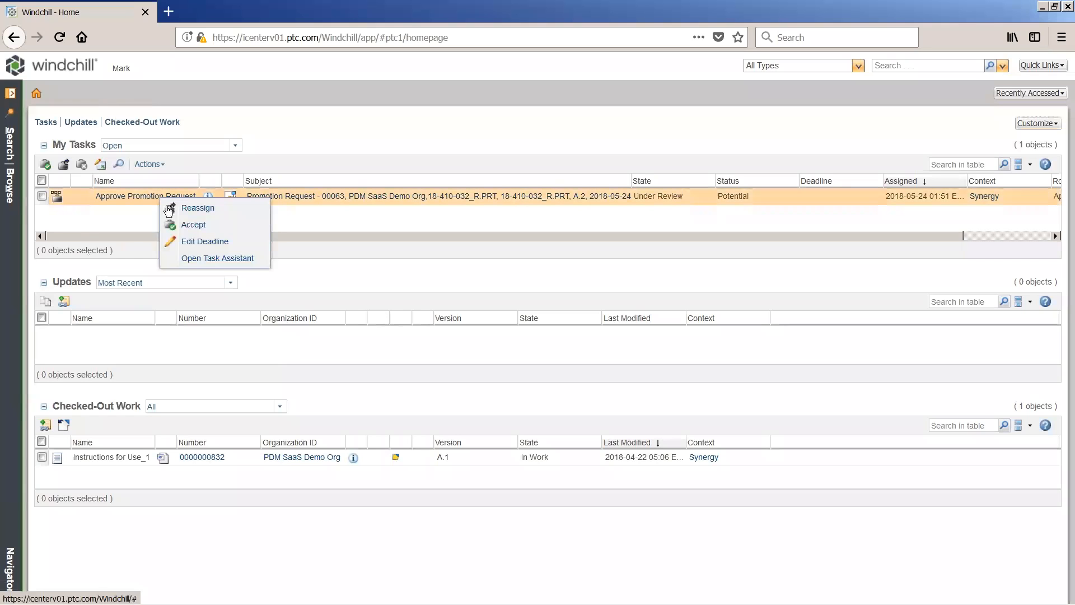
pyautogui.click(185, 259)
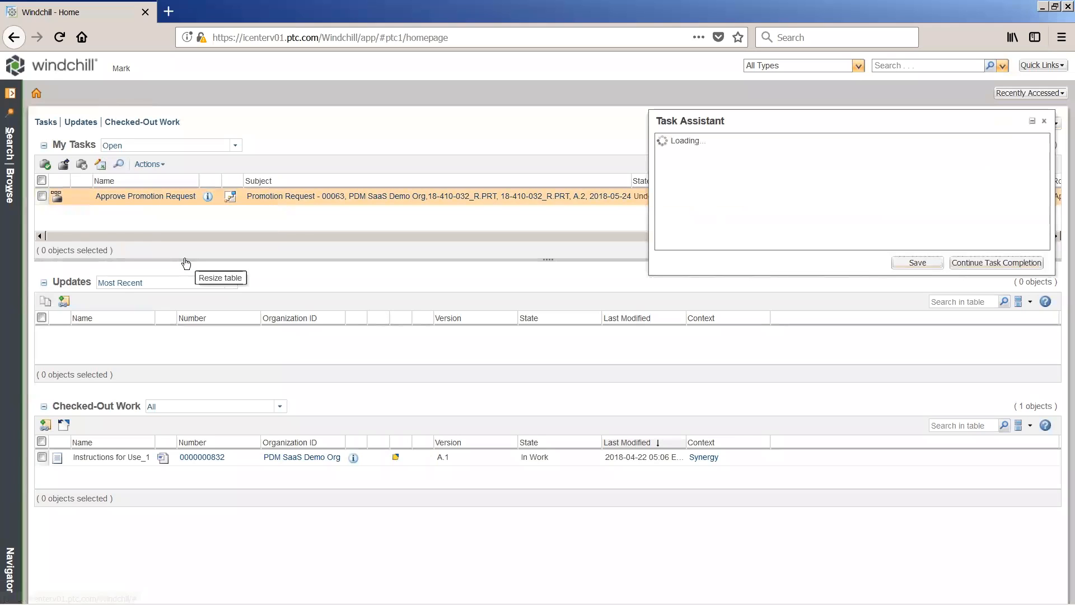
pyautogui.click(795, 175)
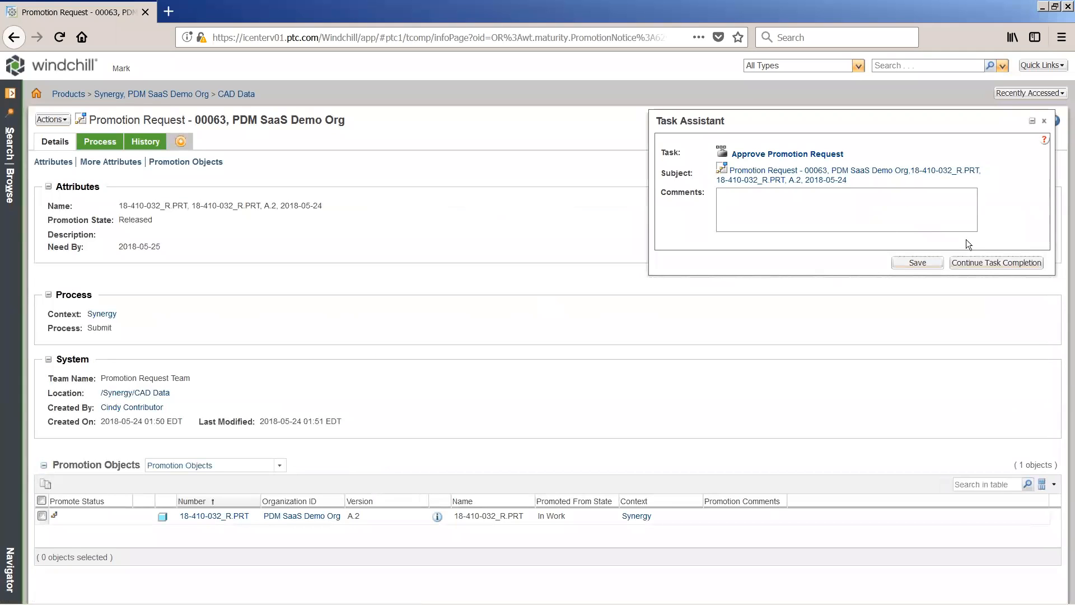
# Step: Continue to the task completion section, enter the comment "Approved", and complete the task with the Approve routing option
pyautogui.click(1010, 264)
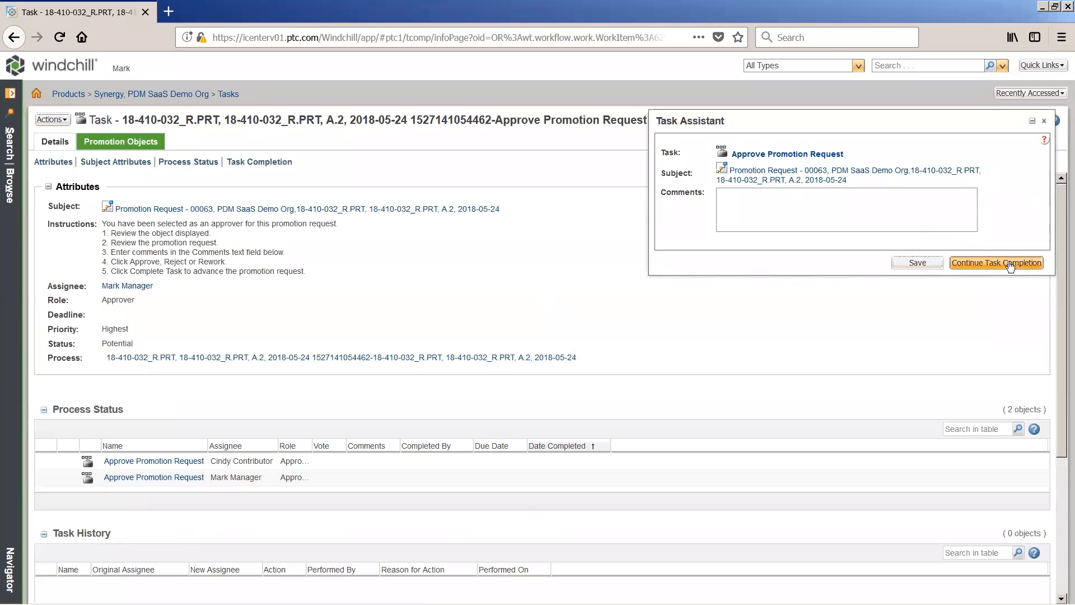
pyautogui.scroll(-4, 1012, 325)
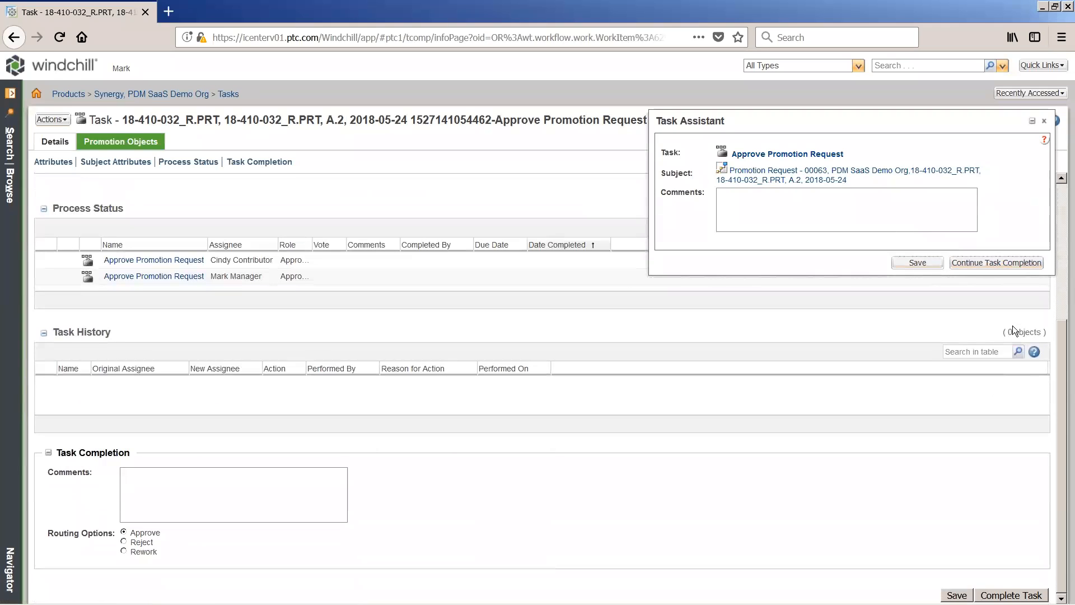
pyautogui.click(259, 488)
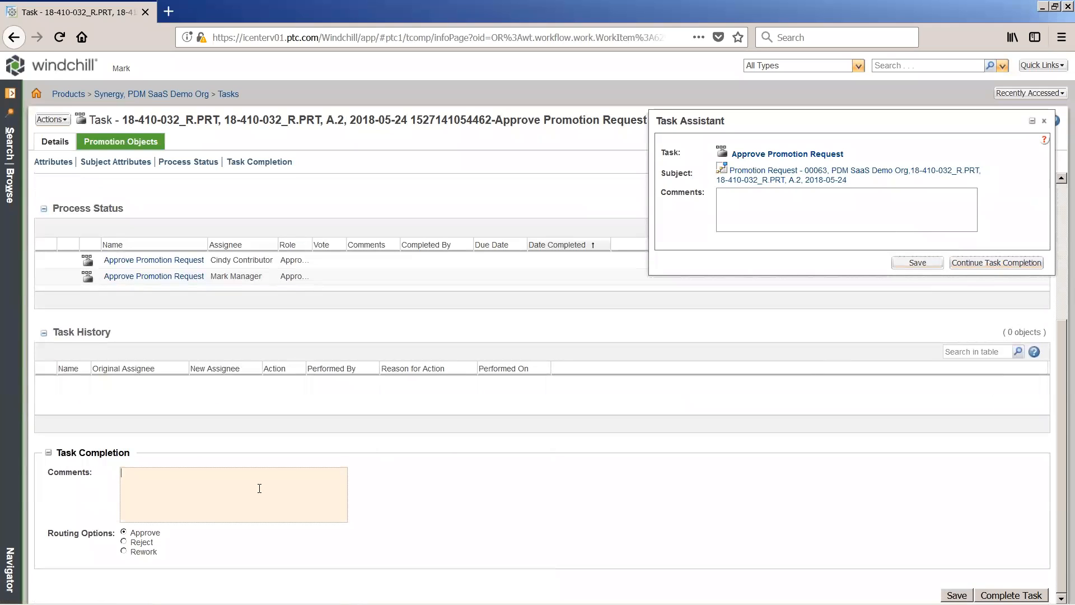
pyautogui.write('Approved.')
pyautogui.click(999, 595)
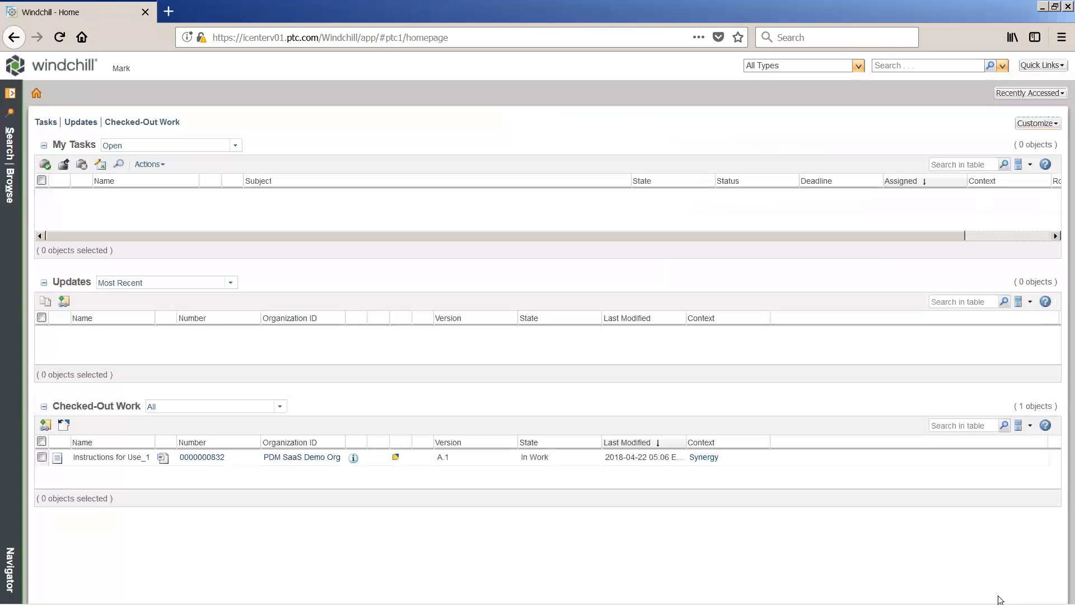
# Step: Reopen promotion request 00063 from the recently accessed objects to check its state
pyautogui.click(1013, 93)
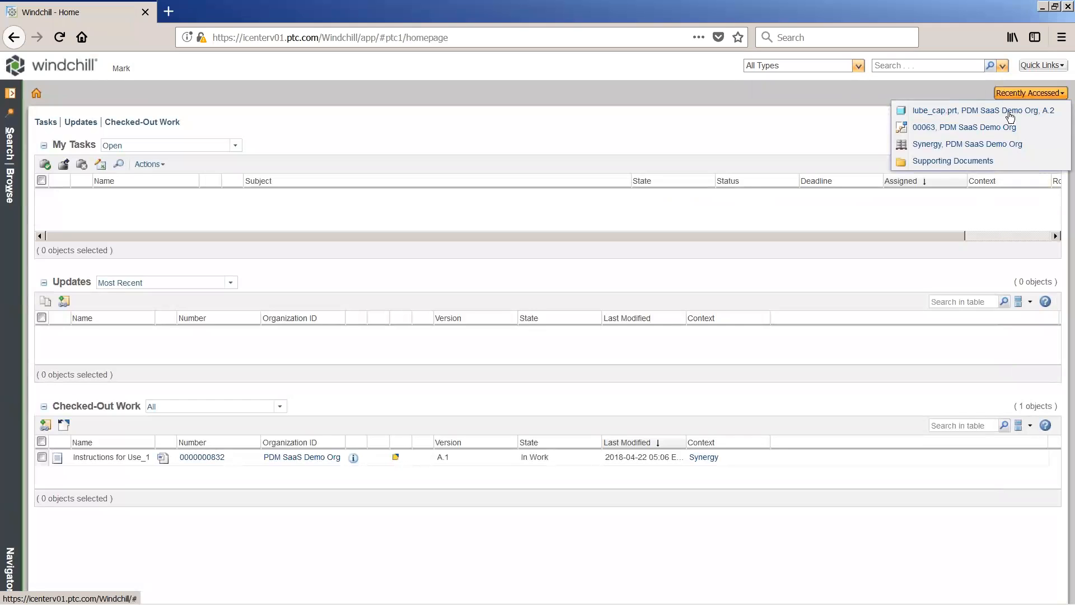
pyautogui.click(1010, 129)
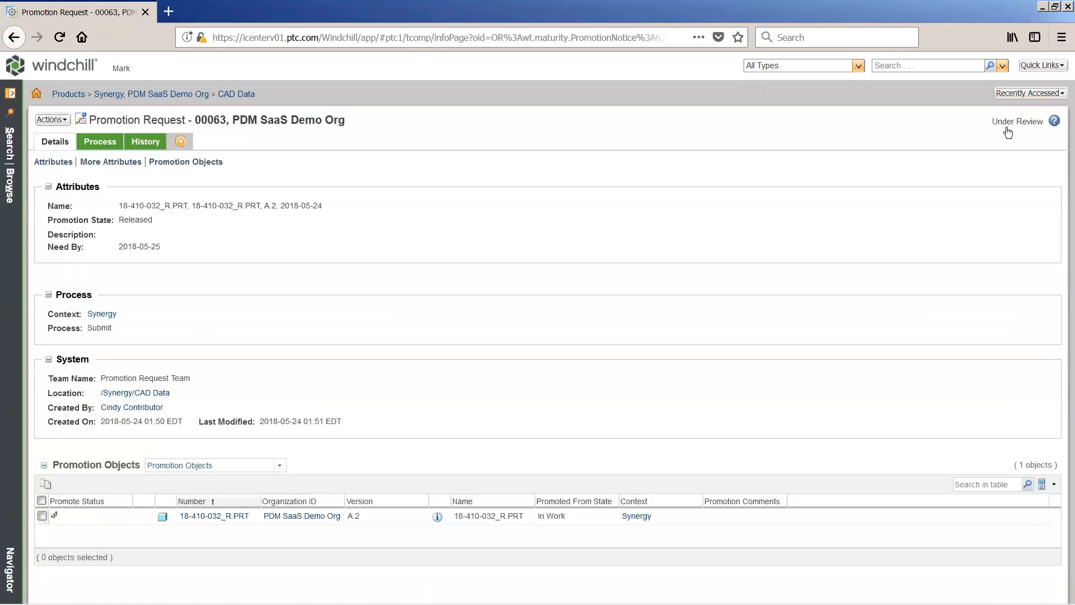